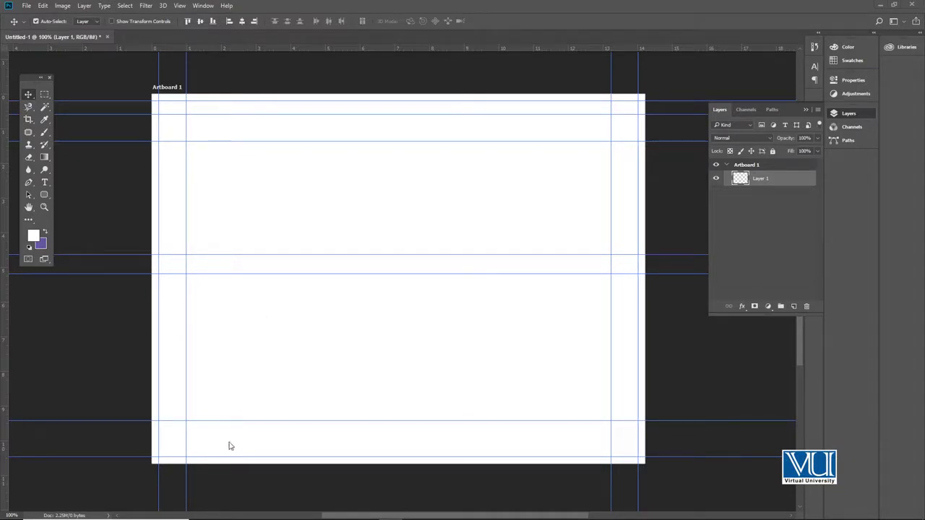
Step: Switch to Illustrator, examine the logo, arrow button and menu text in CLOTH OUTLET LOGO.ai, and return to Photoshop
{"action": "mouse_move", "coordinate": [329, 513]}
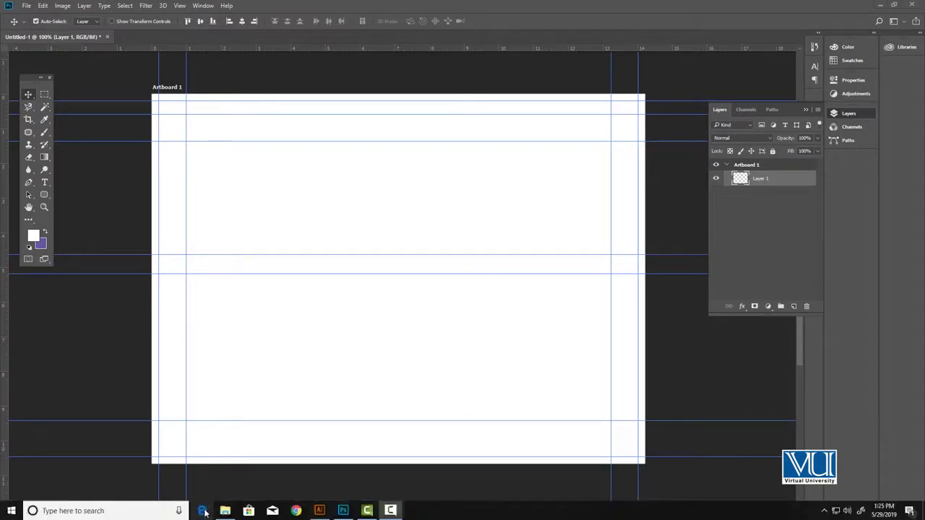
{"action": "left_click", "coordinate": [323, 511]}
{"action": "left_click", "coordinate": [297, 295]}
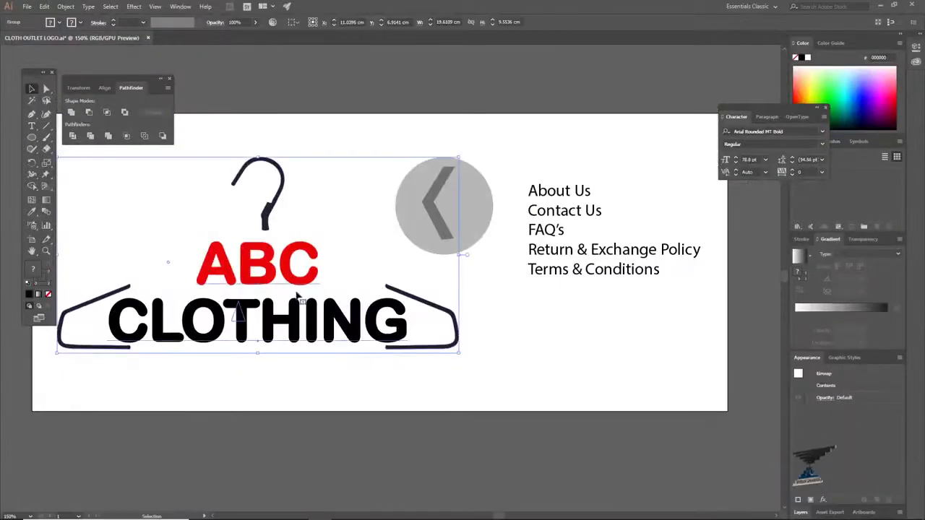
{"action": "left_click", "coordinate": [419, 394]}
{"action": "left_click", "coordinate": [460, 187]}
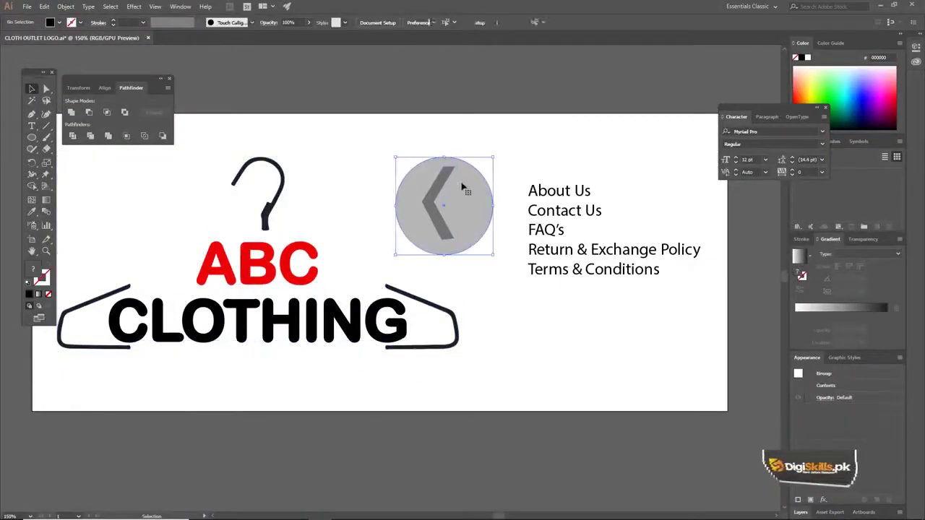
{"action": "left_click", "coordinate": [512, 154]}
{"action": "left_click", "coordinate": [535, 190]}
{"action": "left_click", "coordinate": [506, 154]}
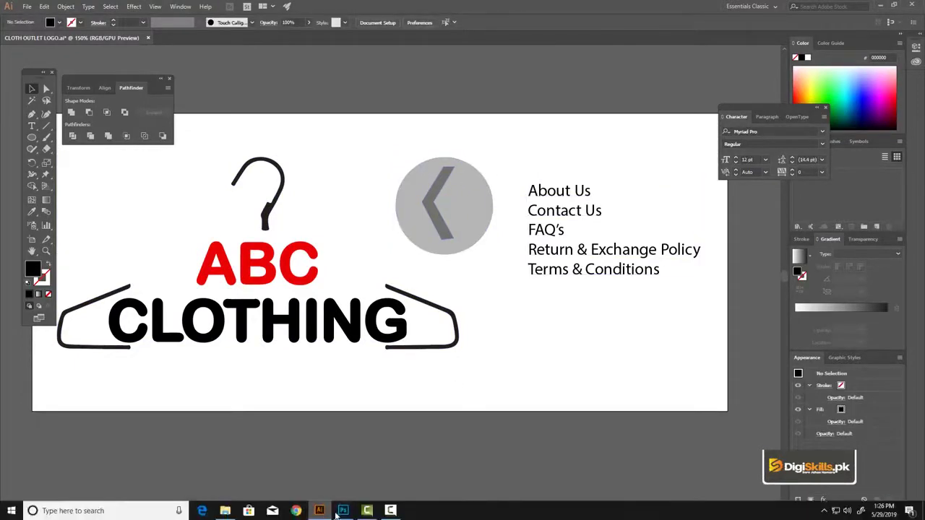
{"action": "left_click", "coordinate": [341, 511]}
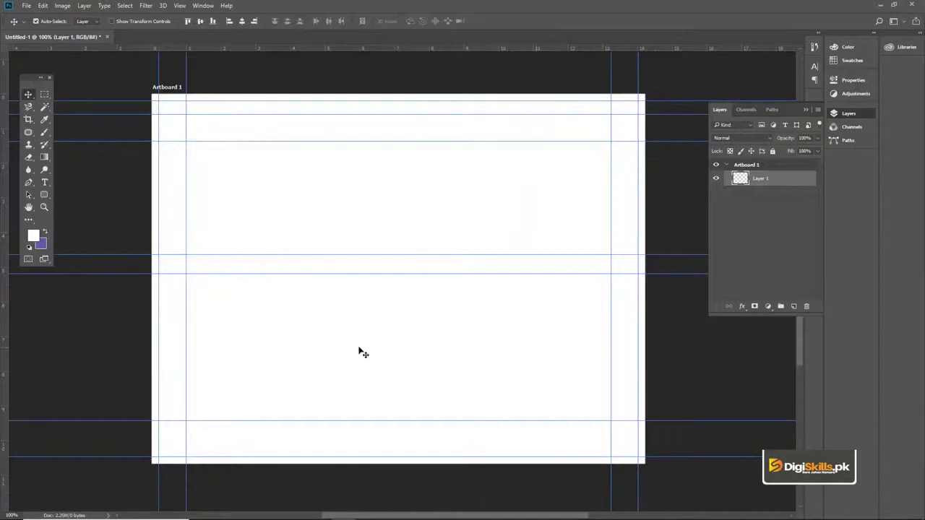
Step: Browse the web presets for a new document, create a Web Minimum document of 1024 x 768 px at 72 ppi, and close it
{"action": "key", "text": "ctrl+n"}
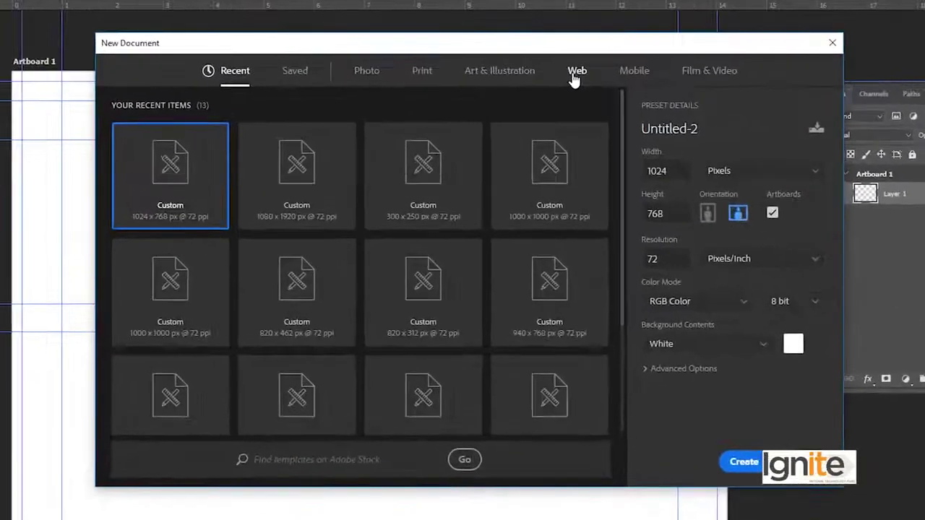
{"action": "left_click", "coordinate": [576, 72]}
{"action": "left_click_drag", "start_coordinate": [504, 48], "coordinate": [478, 24]}
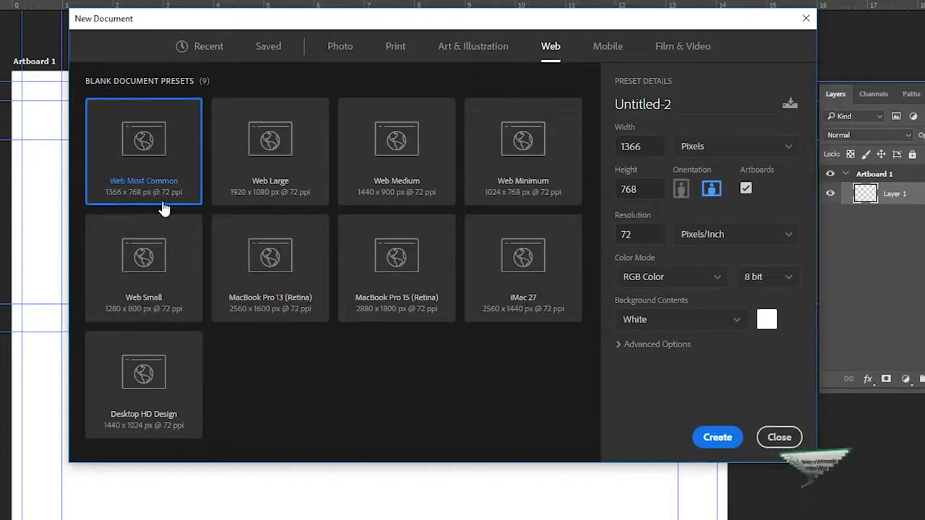
{"action": "left_click", "coordinate": [284, 204]}
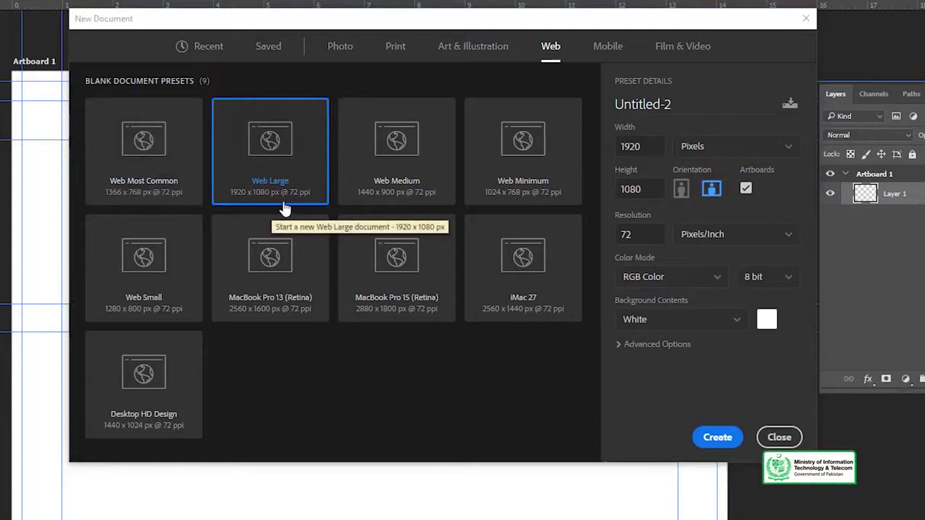
{"action": "left_click", "coordinate": [367, 201]}
{"action": "left_click", "coordinate": [498, 201]}
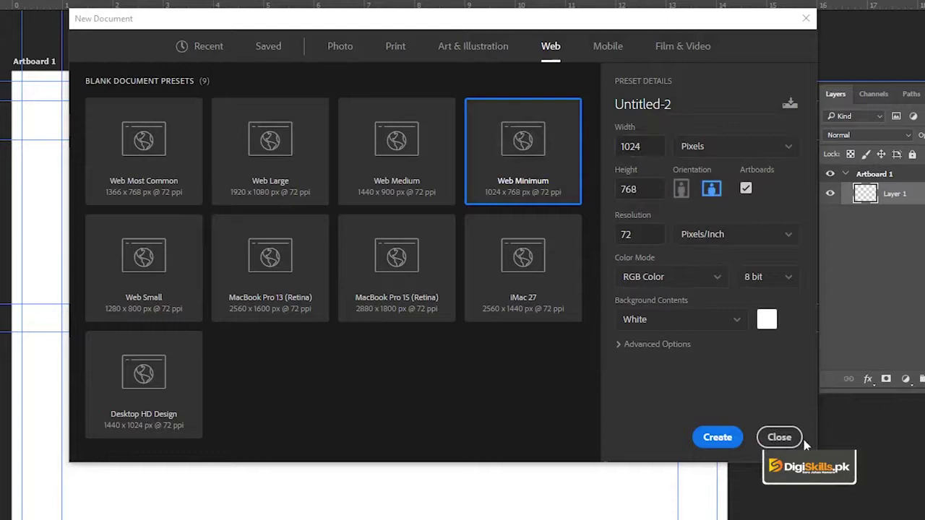
{"action": "left_click", "coordinate": [717, 439]}
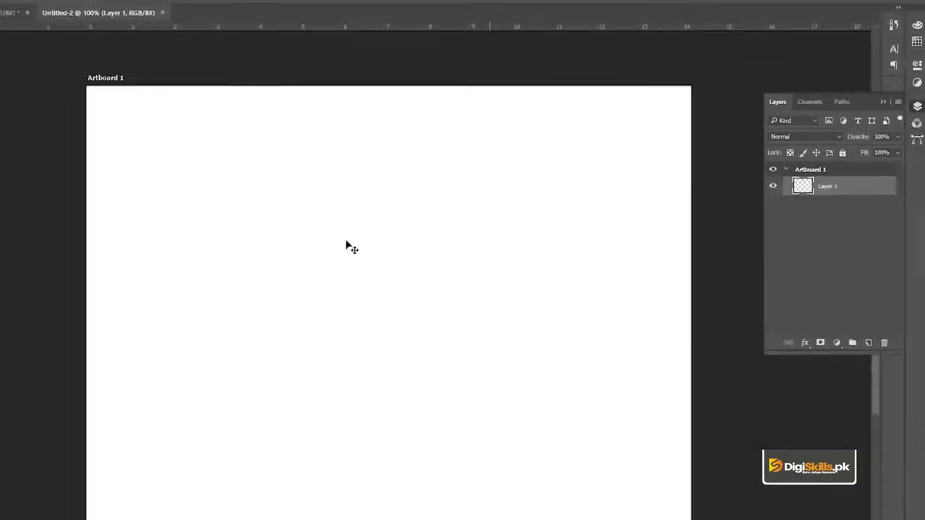
{"action": "key", "text": "ctrl+w"}
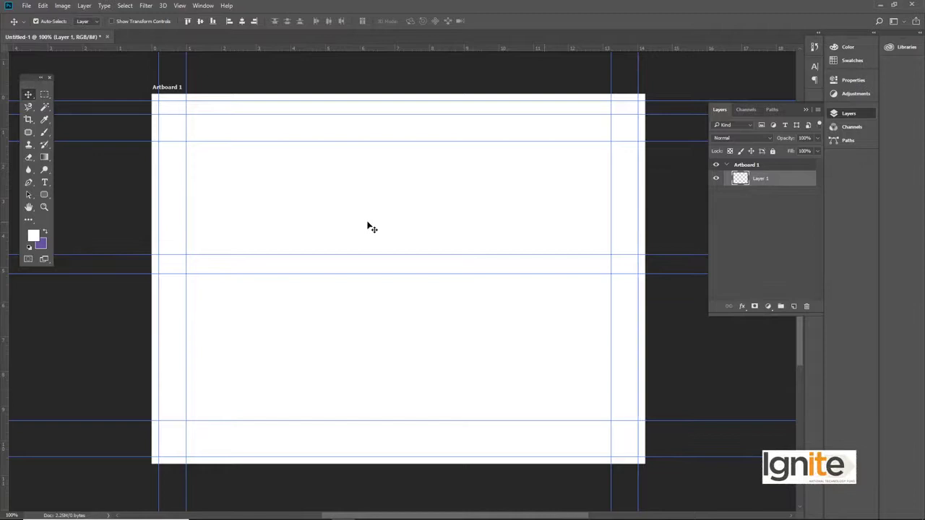
Step: Select a thin full-width strip along the artboard's upper edge with the Rectangular Marquee, ending at the second horizontal guide
{"action": "left_click", "coordinate": [401, 141], "text": "ctrl"}
{"action": "left_click_drag", "start_coordinate": [371, 128], "coordinate": [376, 151]}
{"action": "left_click", "coordinate": [373, 152], "text": "alt"}
{"action": "scroll", "coordinate": [419, 171], "scroll_direction": "down", "scroll_amount": 5}
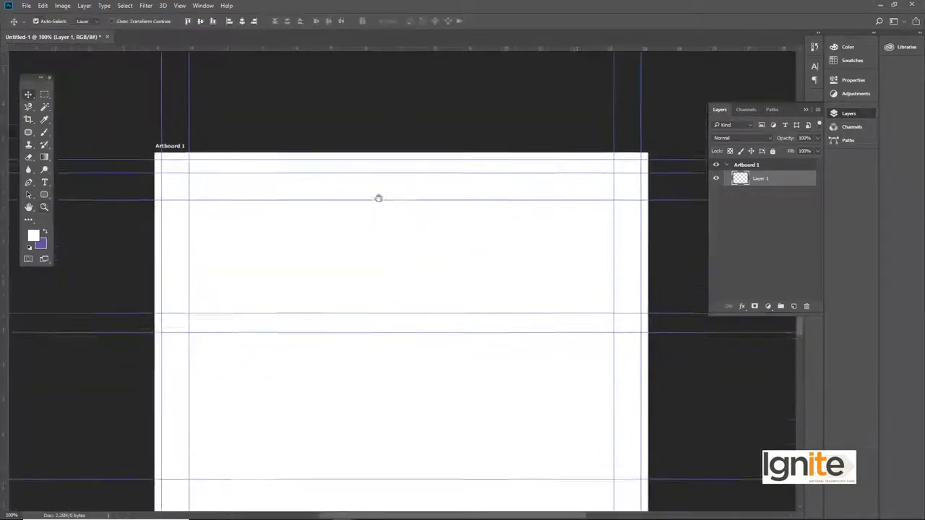
{"action": "left_click", "coordinate": [44, 94]}
{"action": "left_click_drag", "start_coordinate": [161, 115], "coordinate": [654, 135]}
{"action": "key", "text": "v"}
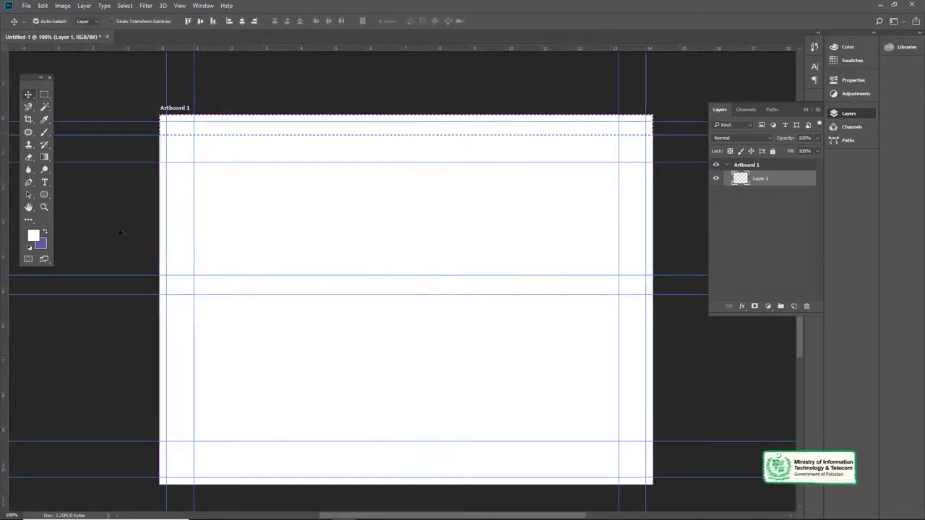
Step: Reset the colours to default, fill the selected header strip on Layer 1 with black, and deselect
{"action": "left_click", "coordinate": [30, 246]}
{"action": "left_click", "coordinate": [33, 236]}
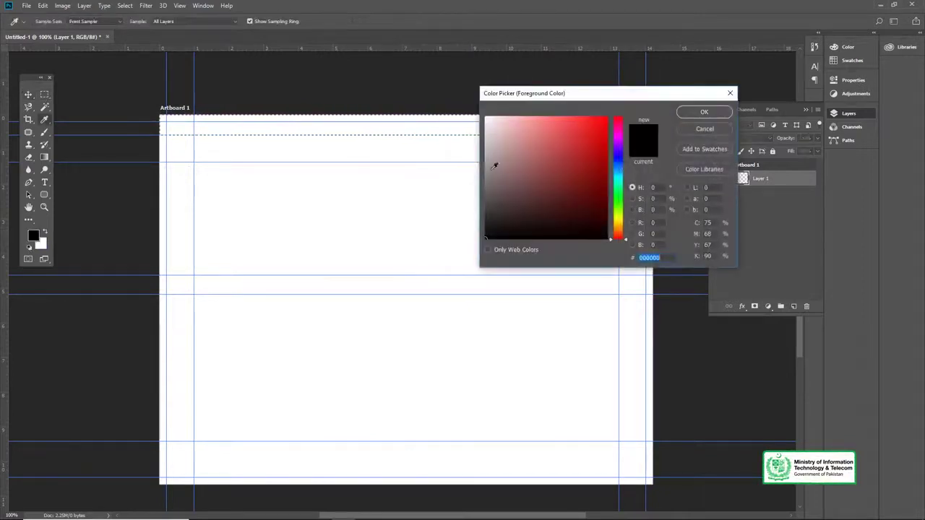
{"action": "left_click", "coordinate": [696, 115]}
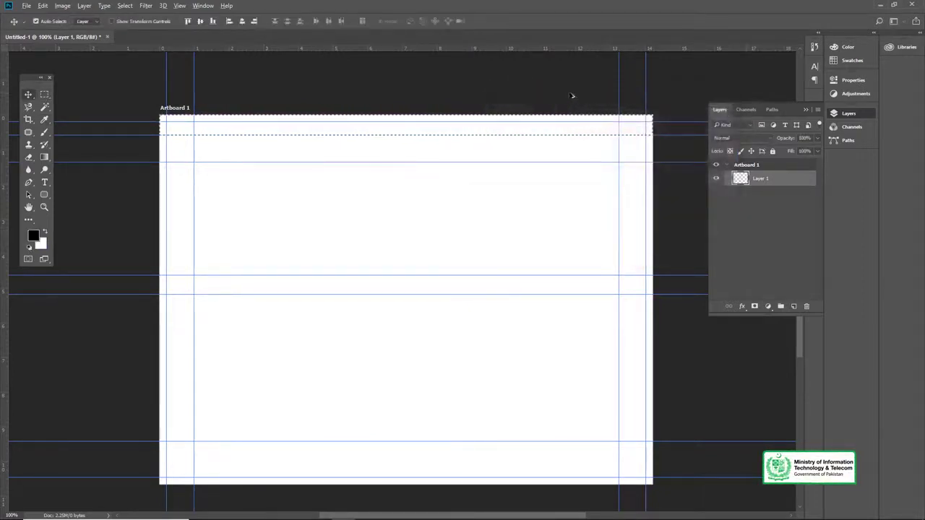
{"action": "key", "text": "alt+BackSpace"}
{"action": "key", "text": "ctrl+d"}
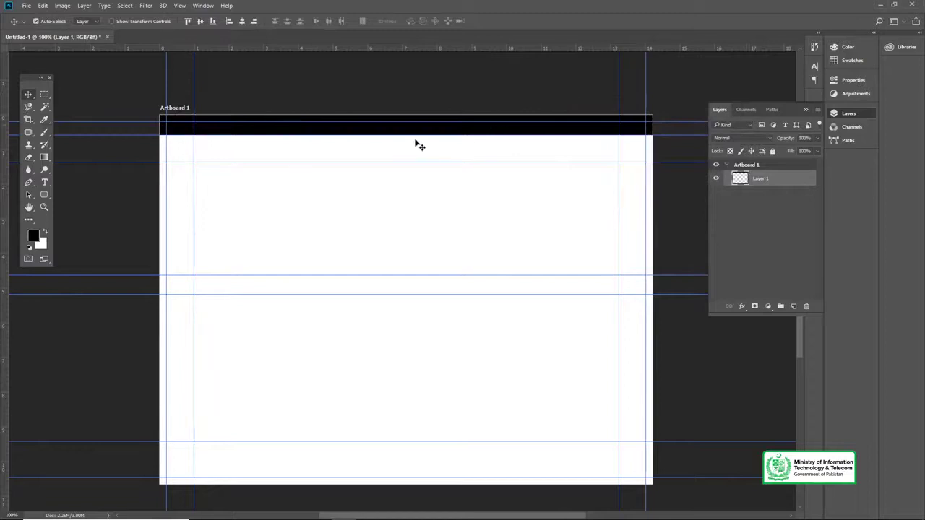
{"action": "key", "text": "z"}
{"action": "left_click", "coordinate": [473, 148]}
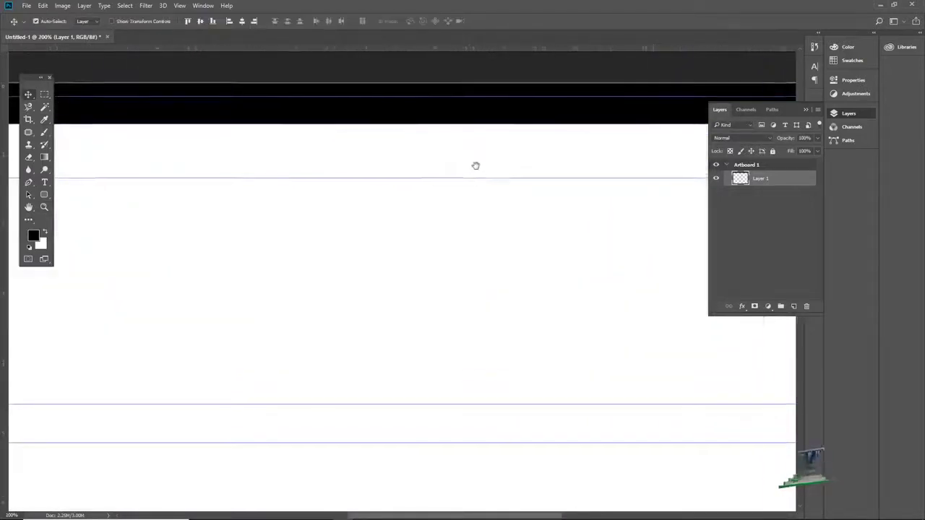
{"action": "key", "text": "ctrl+minus"}
{"action": "key", "text": "v"}
{"action": "left_click_drag", "start_coordinate": [473, 155], "coordinate": [483, 124]}
{"action": "left_click_drag", "start_coordinate": [421, 259], "coordinate": [445, 163]}
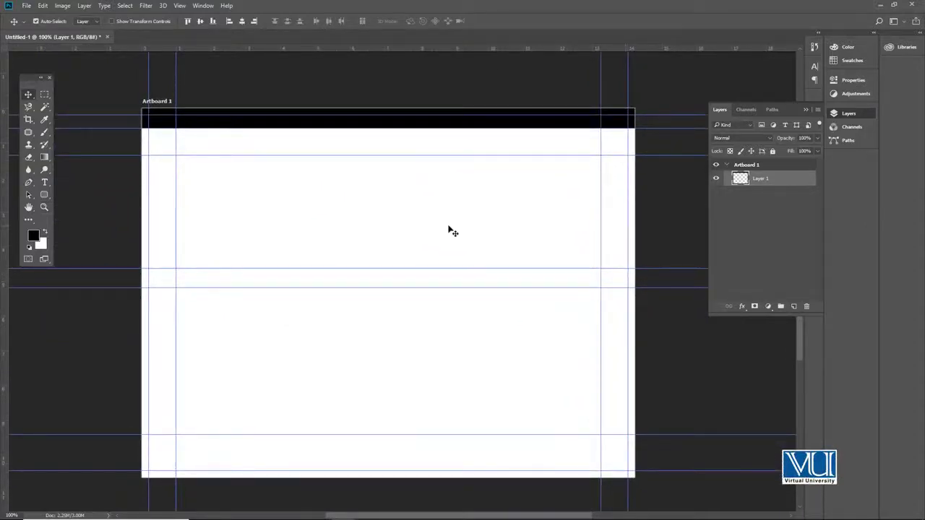
Step: Switch to File Explorer and open the Icons folder inside "182- Designing Website- Main Page"
{"action": "left_click", "coordinate": [320, 511]}
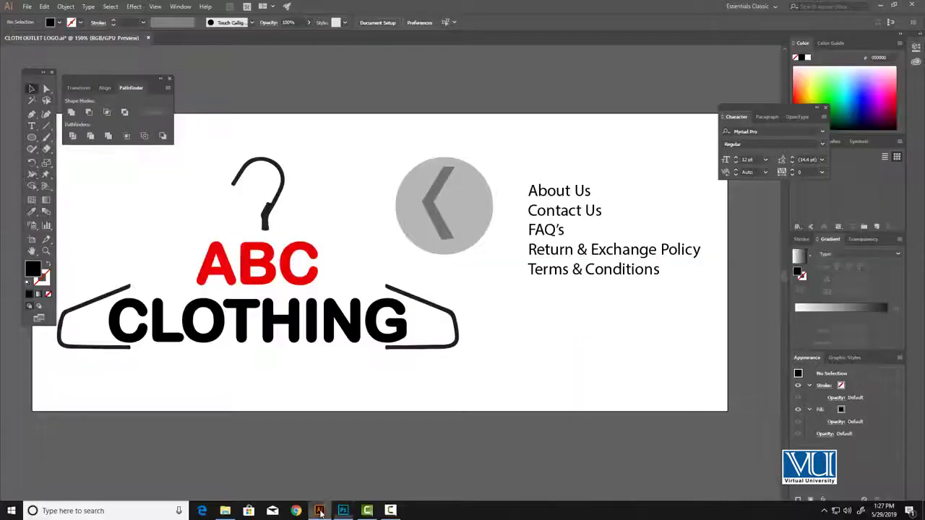
{"action": "left_click", "coordinate": [320, 511]}
{"action": "left_click", "coordinate": [225, 511]}
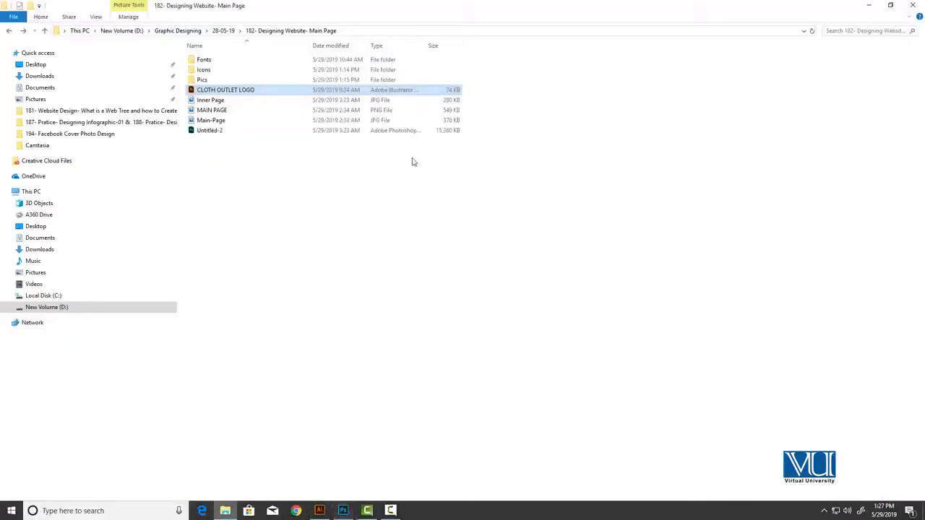
{"action": "double_click", "coordinate": [242, 72]}
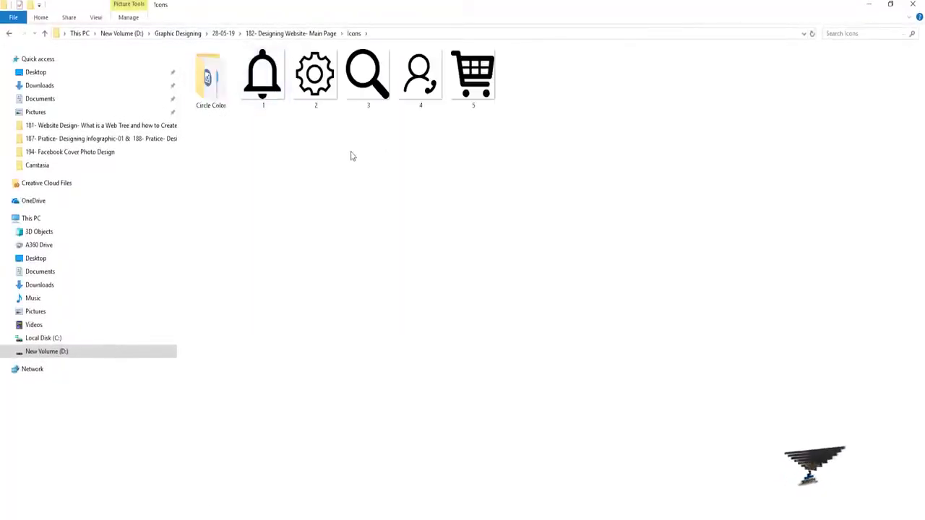
Step: Place bell icon 1 from the Icons folder in Photoshop, scaled to about 7.57% and positioned on the black header bar
{"action": "left_click_drag", "start_coordinate": [273, 102], "coordinate": [426, 518]}
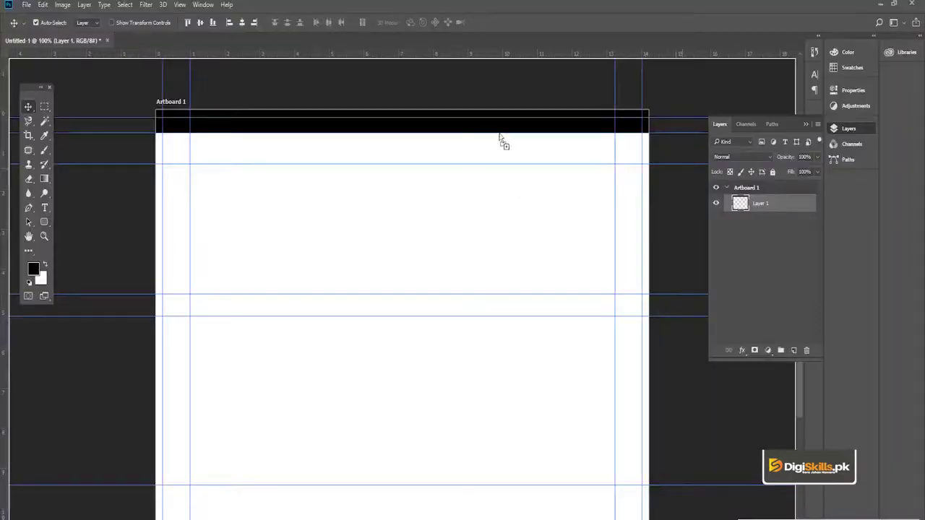
{"action": "left_click_drag", "start_coordinate": [500, 138], "coordinate": [509, 150]}
{"action": "left_click_drag", "start_coordinate": [497, 211], "coordinate": [423, 120]}
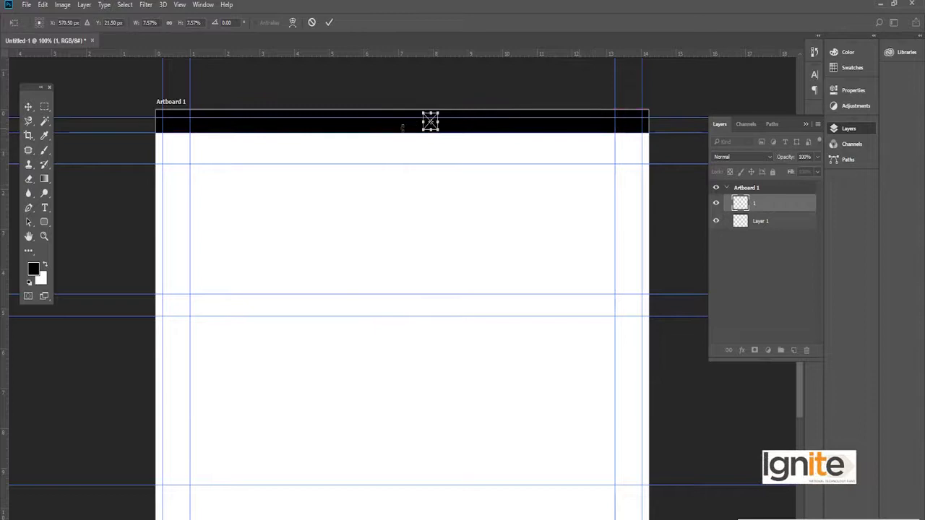
{"action": "key", "text": "Return"}
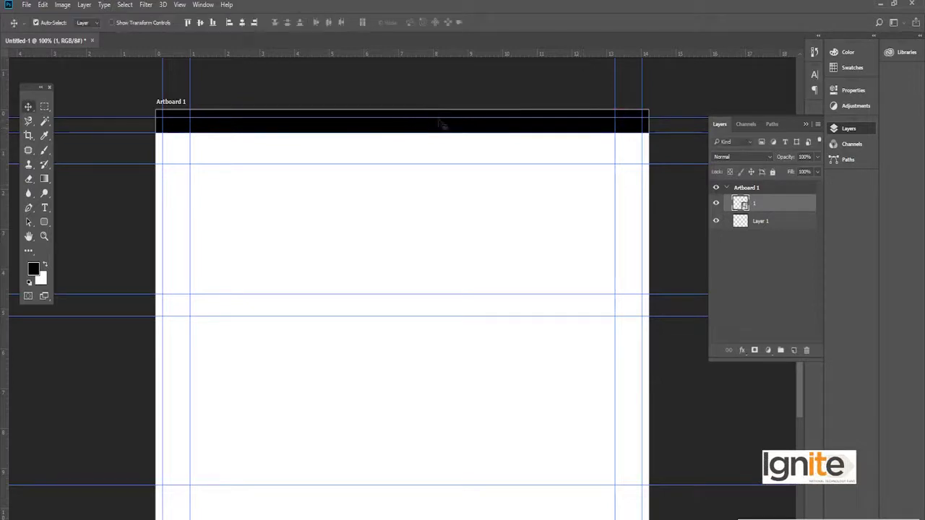
{"action": "right_click", "coordinate": [755, 210]}
{"action": "left_click", "coordinate": [789, 226]}
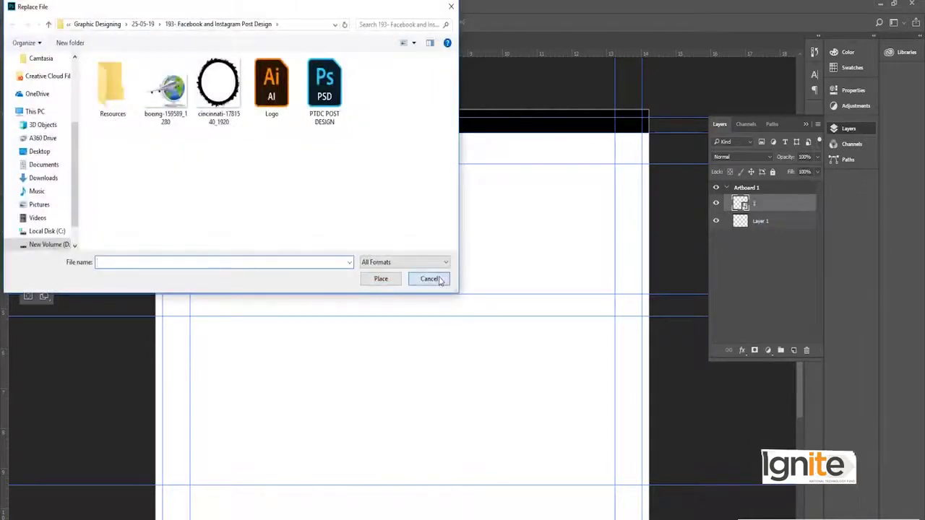
{"action": "left_click", "coordinate": [442, 280]}
Step: Rasterize the bell icon's layer and lock its transparent pixels
{"action": "right_click", "coordinate": [769, 209]}
{"action": "left_click", "coordinate": [788, 269]}
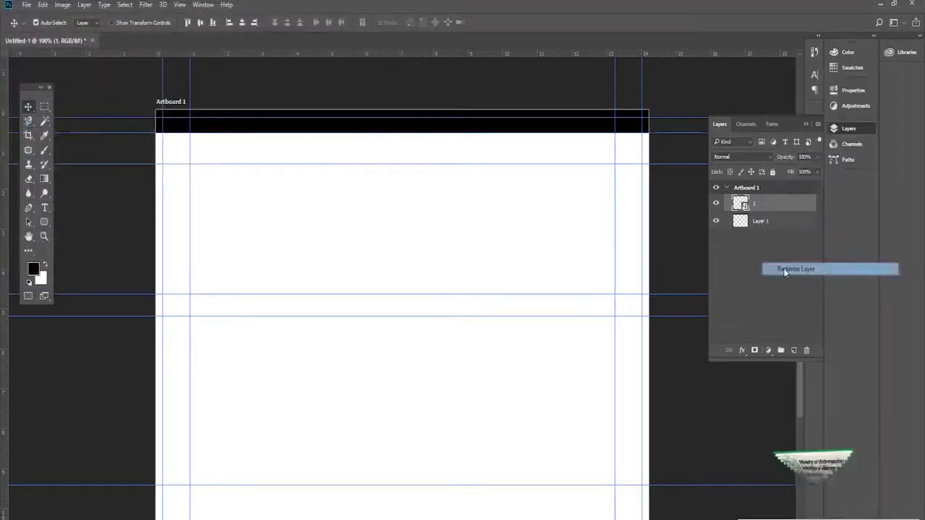
{"action": "left_click", "coordinate": [730, 172]}
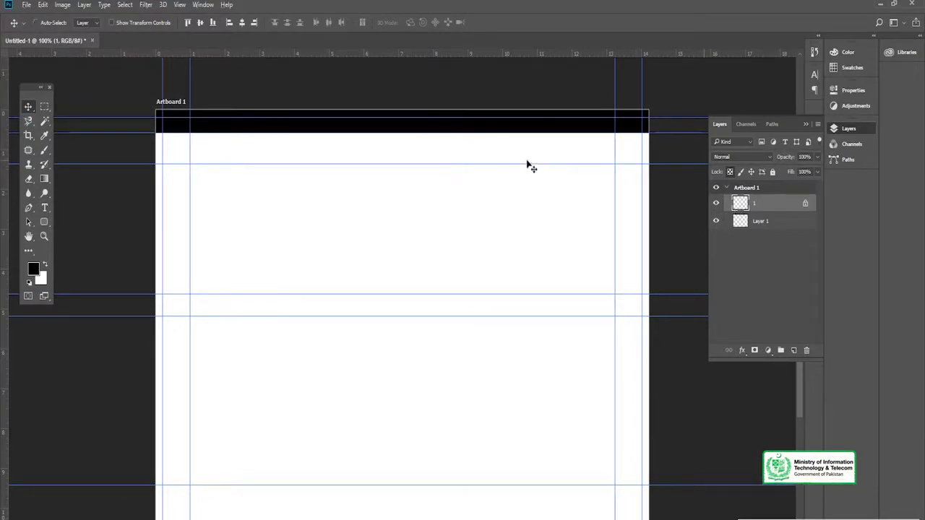
Step: Move the bell icon off the black header bar onto the white area just below it
{"action": "key", "text": "ctrl+t"}
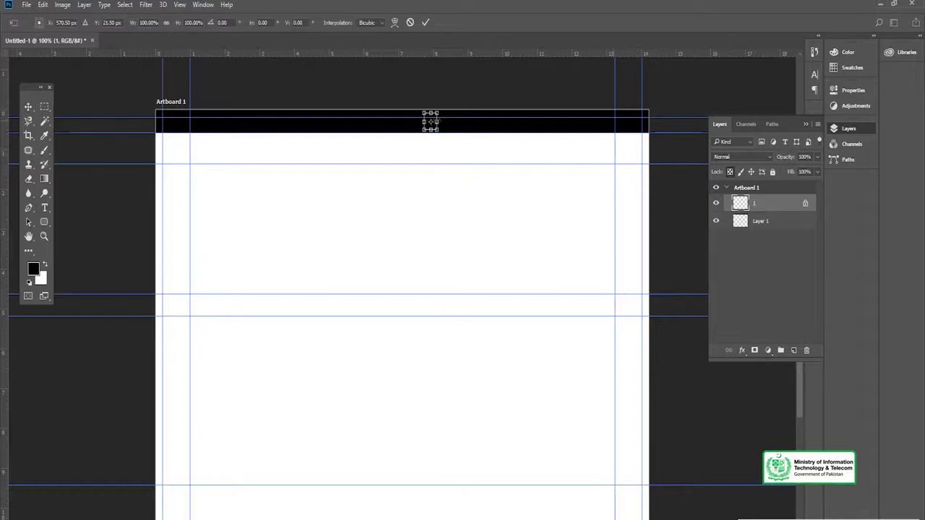
{"action": "key", "text": "Return"}
{"action": "left_click", "coordinate": [437, 127], "text": "ctrl"}
{"action": "left_click", "coordinate": [436, 127], "text": "ctrl"}
{"action": "key", "text": "ctrl+t"}
{"action": "left_click_drag", "start_coordinate": [419, 137], "coordinate": [441, 217]}
{"action": "key", "text": "Return"}
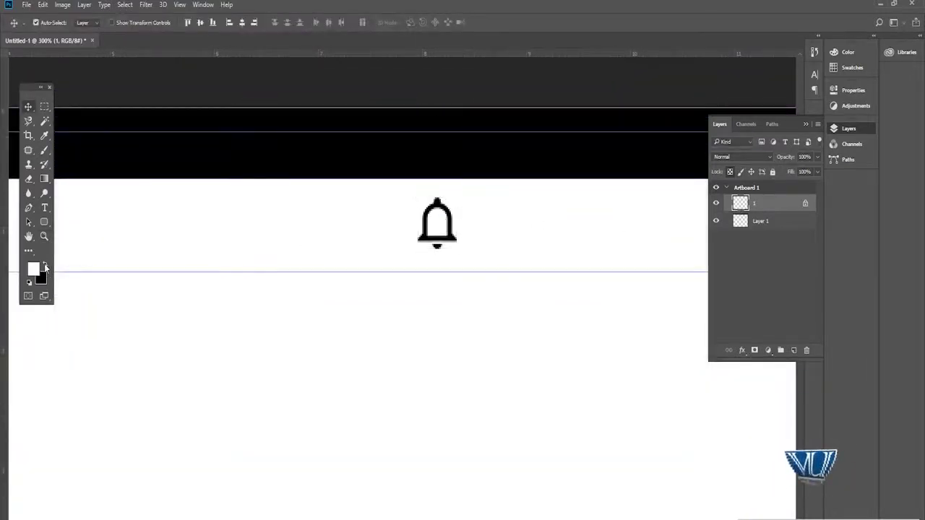
Step: Fill the bell icon with white and move it up onto the black header bar
{"action": "key", "text": "ctrl+z"}
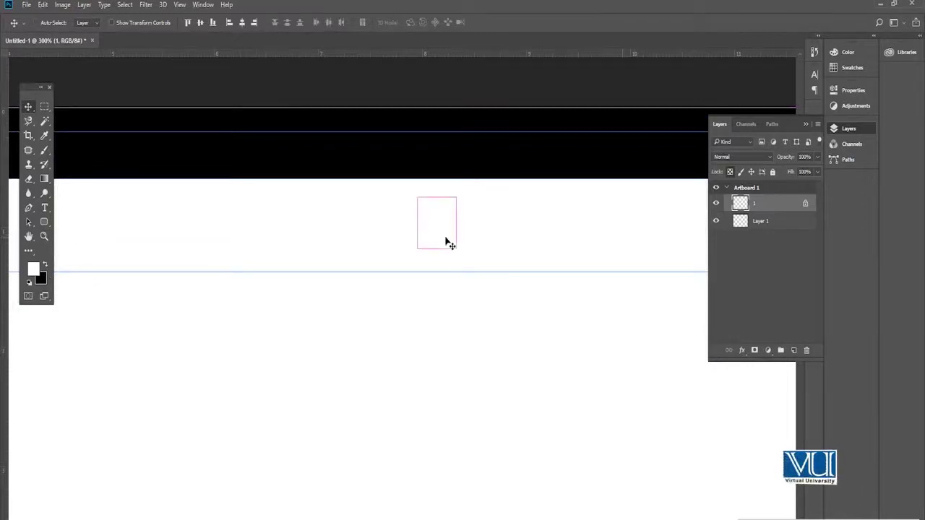
{"action": "key", "text": "ctrl+t"}
{"action": "left_click_drag", "start_coordinate": [444, 238], "coordinate": [428, 168]}
{"action": "key", "text": "Return"}
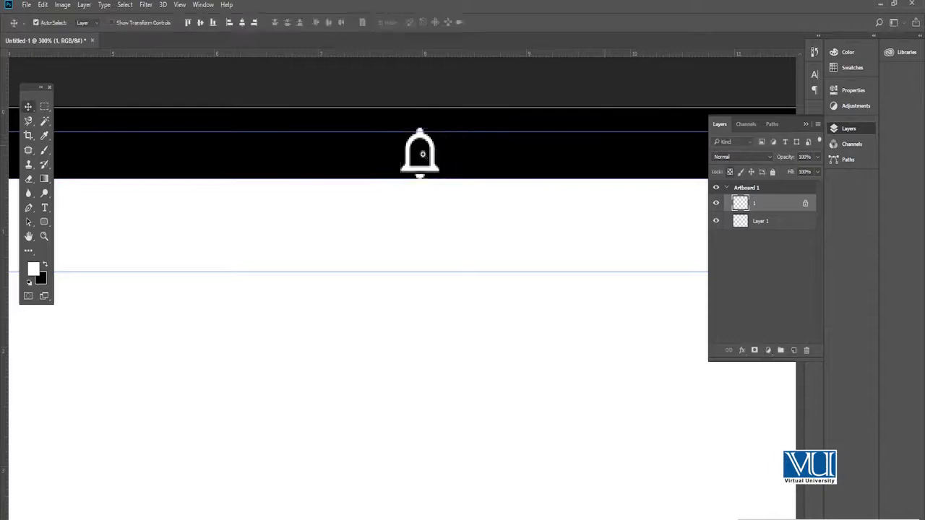
Step: Stretch the black header bar on Layer 1 downward to about 114% of its height, below the bell icon
{"action": "scroll", "coordinate": [432, 153], "scroll_direction": "up", "scroll_amount": 2}
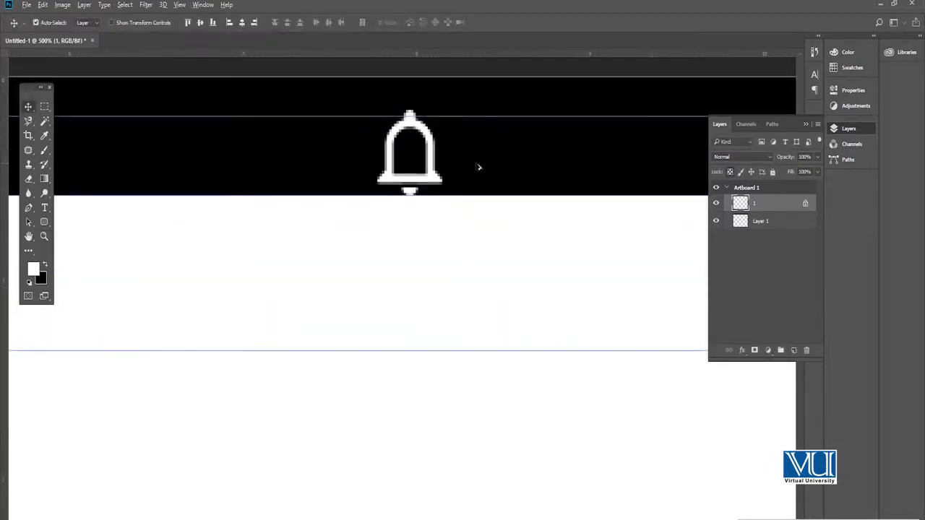
{"action": "left_click", "coordinate": [457, 95]}
{"action": "key", "text": "ctrl+t"}
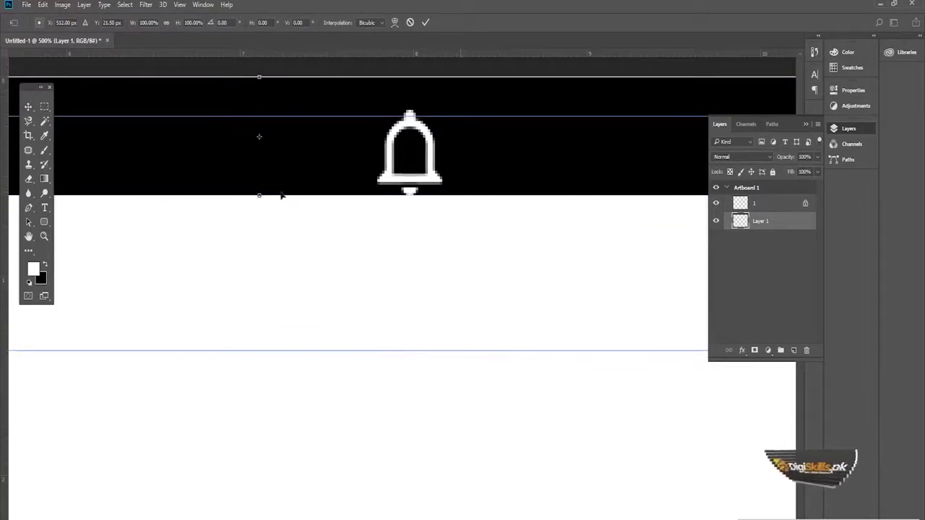
{"action": "left_click_drag", "start_coordinate": [261, 195], "coordinate": [261, 212]}
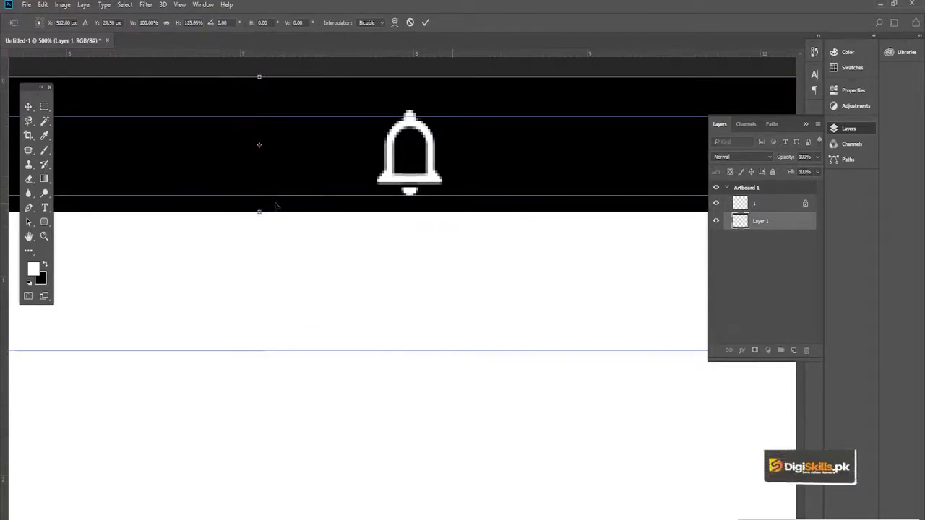
{"action": "key", "text": "Return"}
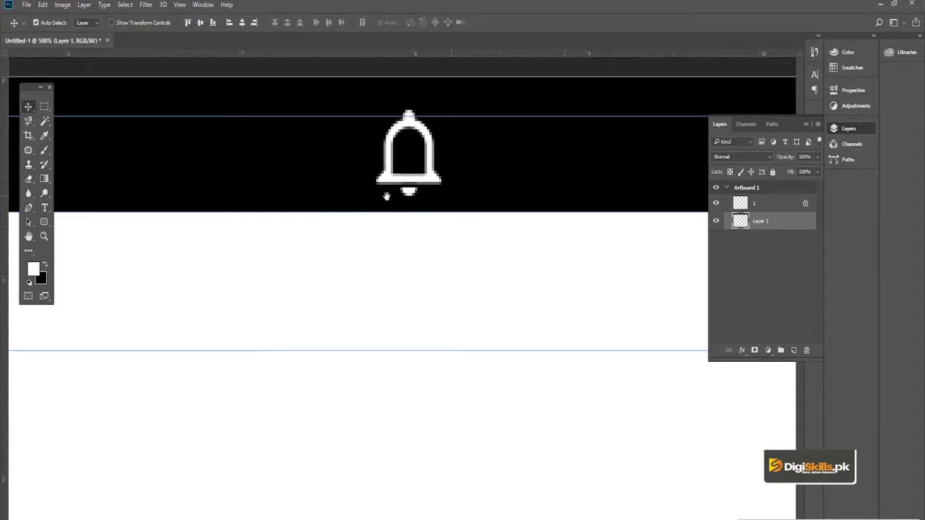
Step: Select the white bell icon and nudge it to the right along the black header bar
{"action": "left_click_drag", "start_coordinate": [417, 182], "coordinate": [379, 167]}
{"action": "key", "text": "z"}
{"action": "left_click", "coordinate": [390, 178], "text": "alt"}
{"action": "key", "text": "ctrl+1"}
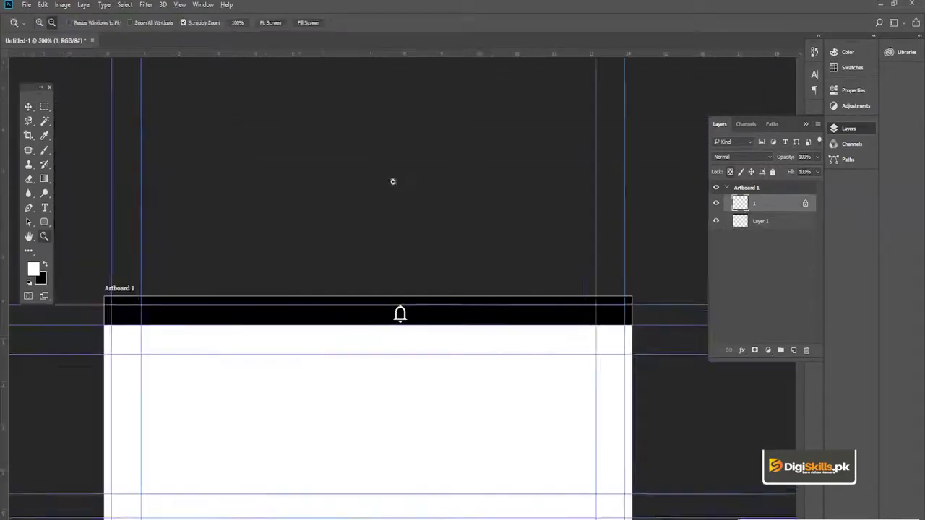
{"action": "key", "text": "v"}
{"action": "left_click_drag", "start_coordinate": [407, 205], "coordinate": [414, 150]}
{"action": "key", "text": "Right"}
{"action": "key", "text": "Right"}
{"action": "key", "text": "Right"}
{"action": "key", "text": "Right"}
{"action": "key", "text": "Right"}
{"action": "key", "text": "Right"}
{"action": "key", "text": "Right"}
{"action": "key", "text": "Right"}
{"action": "key", "text": "Right"}
{"action": "key", "text": "Right"}
{"action": "key", "text": "Right"}
{"action": "key", "text": "Right"}
{"action": "key", "text": "Right"}
{"action": "key", "text": "Right"}
{"action": "key", "text": "Right"}
{"action": "key", "text": "Right"}
{"action": "key", "text": "Right"}
{"action": "key", "text": "Right"}
{"action": "key", "text": "Right"}
{"action": "key", "text": "Right"}
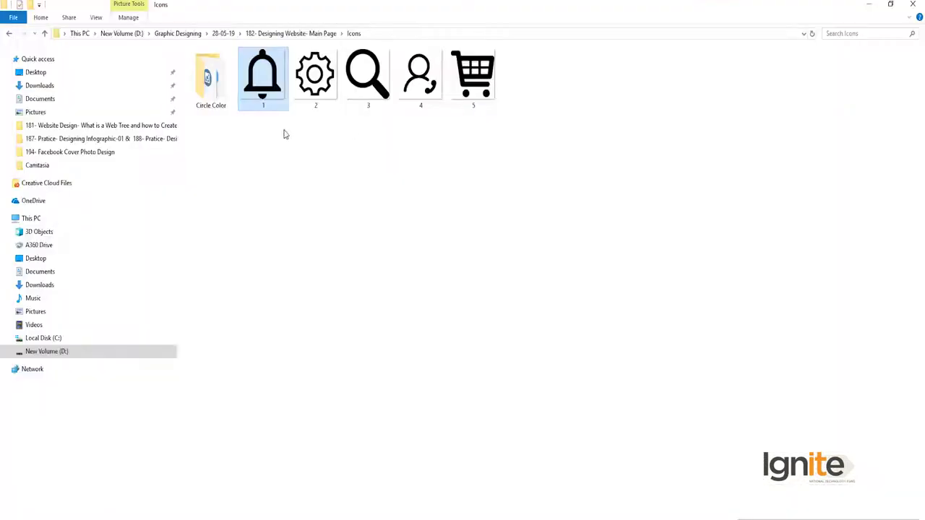
Step: Place the icon images 2, 3, 4 and 5 from the Icons folder into the Photoshop document
{"action": "left_click_drag", "start_coordinate": [310, 133], "coordinate": [514, 281]}
{"action": "key", "text": "Return"}
{"action": "key", "text": "Return"}
{"action": "key", "text": "Return"}
{"action": "key", "text": "Return"}
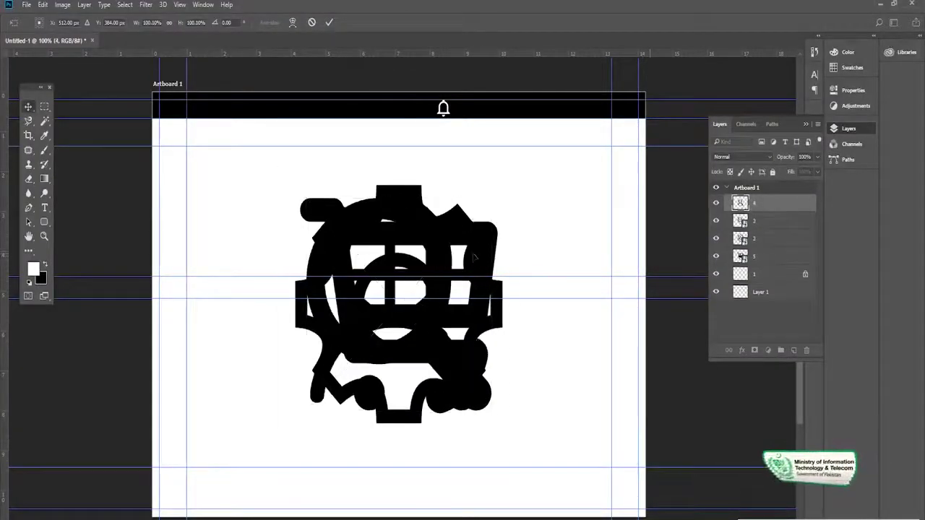
Step: Scale down the person icon on layer 4 and place it to the right of the other stacked icons
{"action": "scroll", "coordinate": [466, 257], "scroll_direction": "up", "scroll_amount": 1}
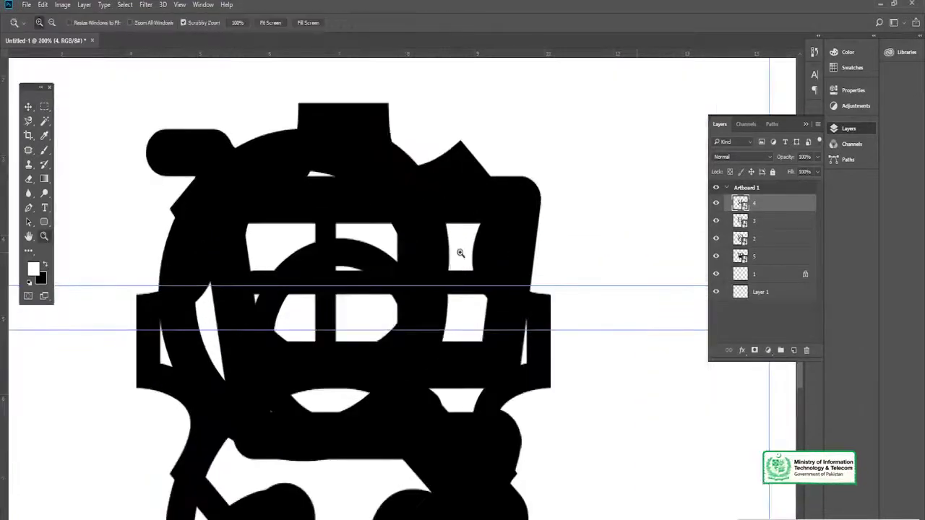
{"action": "left_click", "coordinate": [460, 253], "text": "ctrl"}
{"action": "left_click", "coordinate": [453, 260], "text": "ctrl"}
{"action": "left_click", "coordinate": [454, 260], "text": "ctrl+alt"}
{"action": "left_click", "coordinate": [454, 259], "text": "ctrl+alt"}
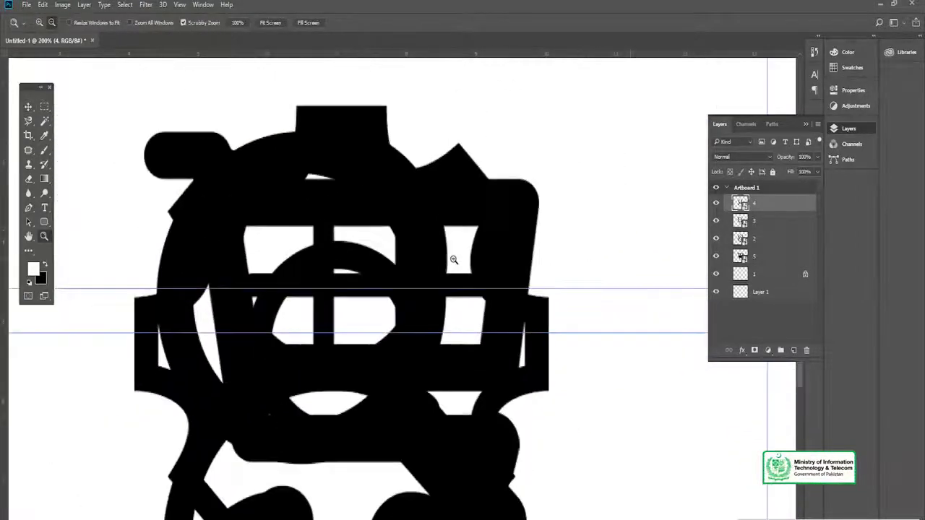
{"action": "left_click", "coordinate": [454, 259], "text": "ctrl+alt"}
{"action": "left_click_drag", "start_coordinate": [414, 291], "coordinate": [556, 262]}
{"action": "left_click_drag", "start_coordinate": [607, 200], "coordinate": [540, 276]}
{"action": "key", "text": "Return"}
Step: Rasterize the four placed icon layers 4, 3, 2 and 5
{"action": "right_click", "coordinate": [763, 205]}
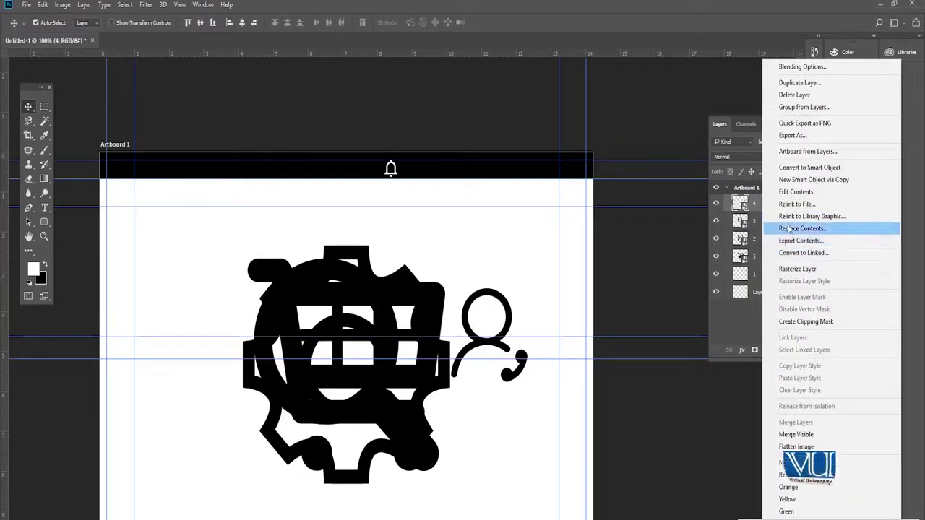
{"action": "left_click", "coordinate": [799, 270]}
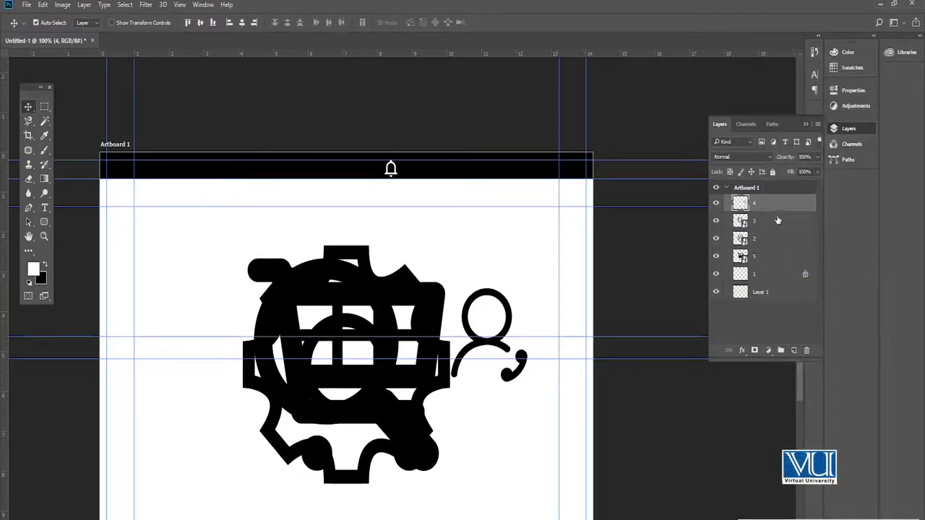
{"action": "right_click", "coordinate": [777, 220]}
{"action": "left_click", "coordinate": [799, 270]}
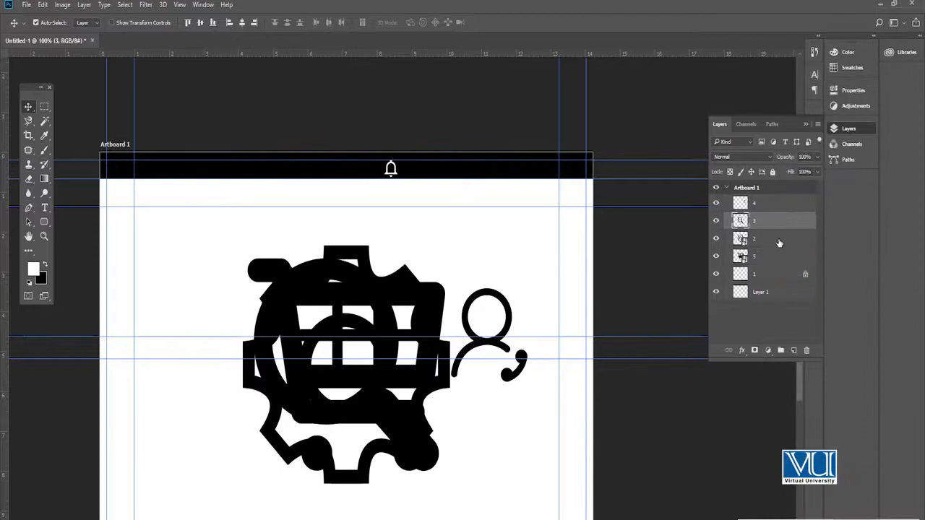
{"action": "right_click", "coordinate": [779, 243]}
{"action": "left_click", "coordinate": [801, 269]}
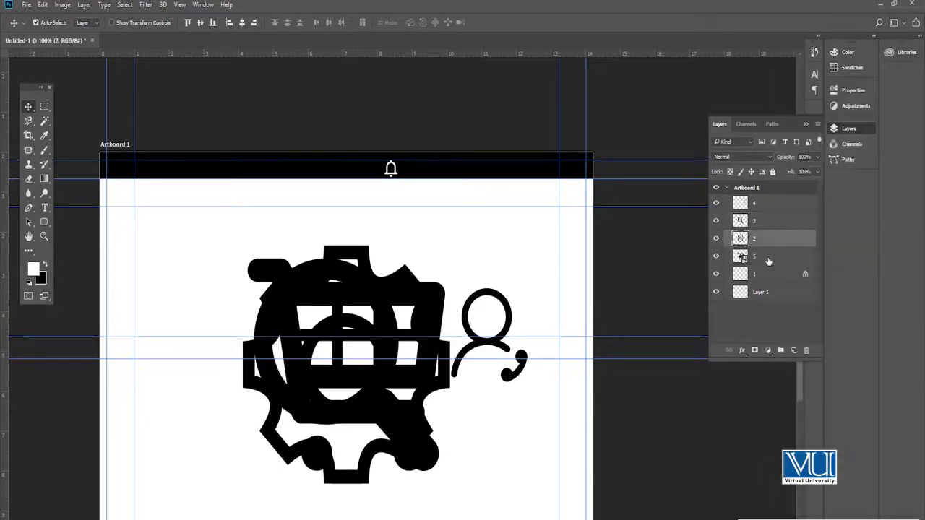
{"action": "right_click", "coordinate": [768, 262]}
{"action": "left_click", "coordinate": [798, 270]}
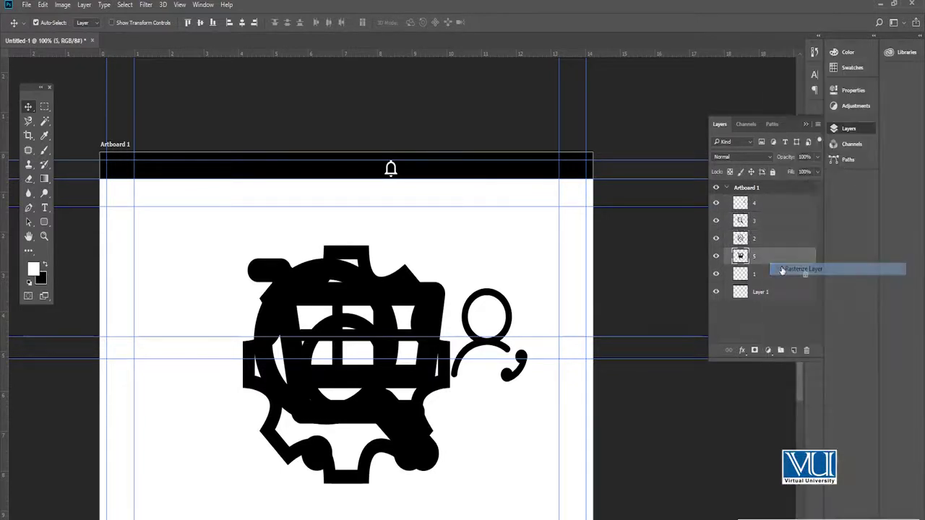
Step: Move the person icon onto the black header bar right of the bell and scale it to about 29%
{"action": "left_click", "coordinate": [761, 206]}
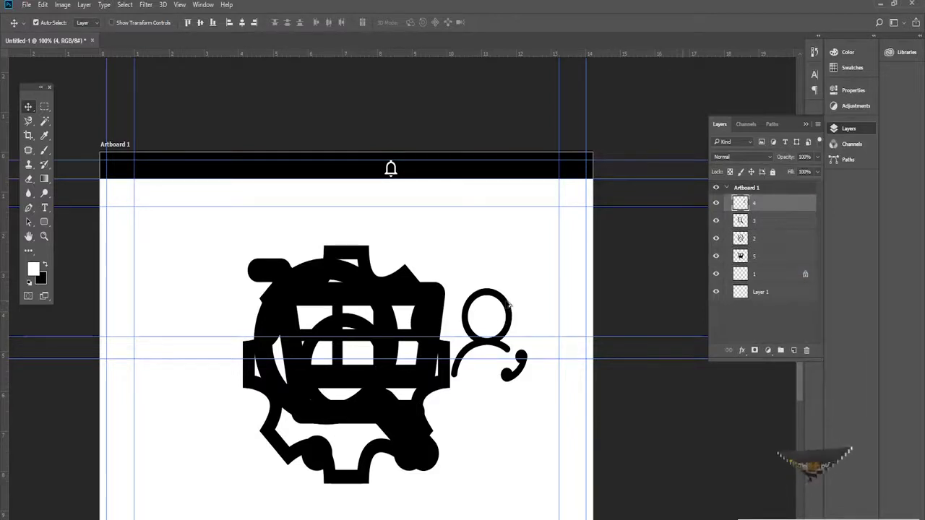
{"action": "scroll", "coordinate": [495, 320], "scroll_direction": "up", "scroll_amount": 3}
{"action": "key", "text": "ctrl+t"}
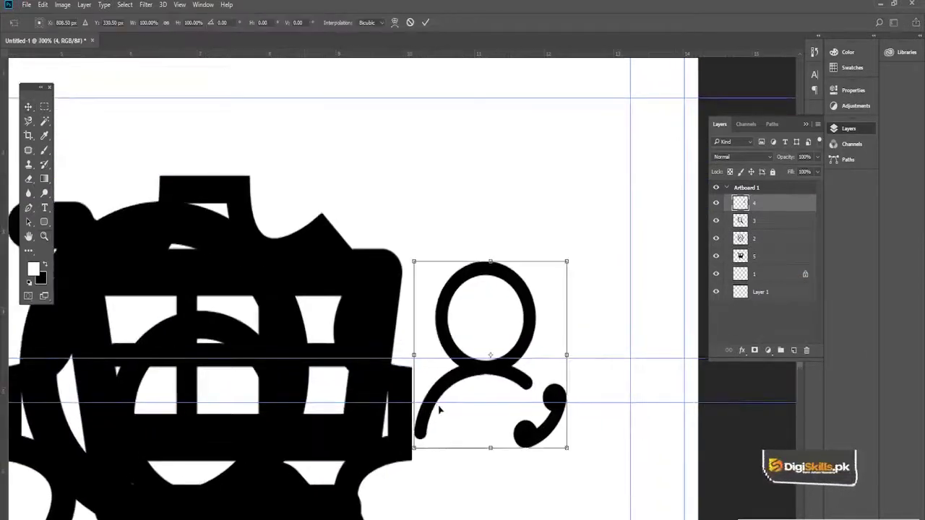
{"action": "left_click_drag", "start_coordinate": [415, 440], "coordinate": [411, 95]}
{"action": "scroll", "coordinate": [514, 392], "scroll_direction": "down", "scroll_amount": 1}
{"action": "left_click_drag", "start_coordinate": [453, 128], "coordinate": [489, 174]}
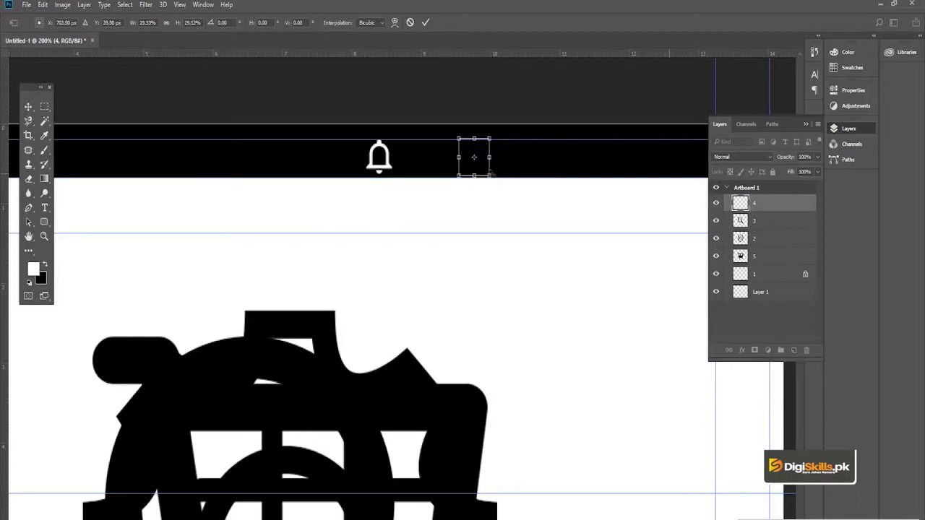
{"action": "key", "text": "Return"}
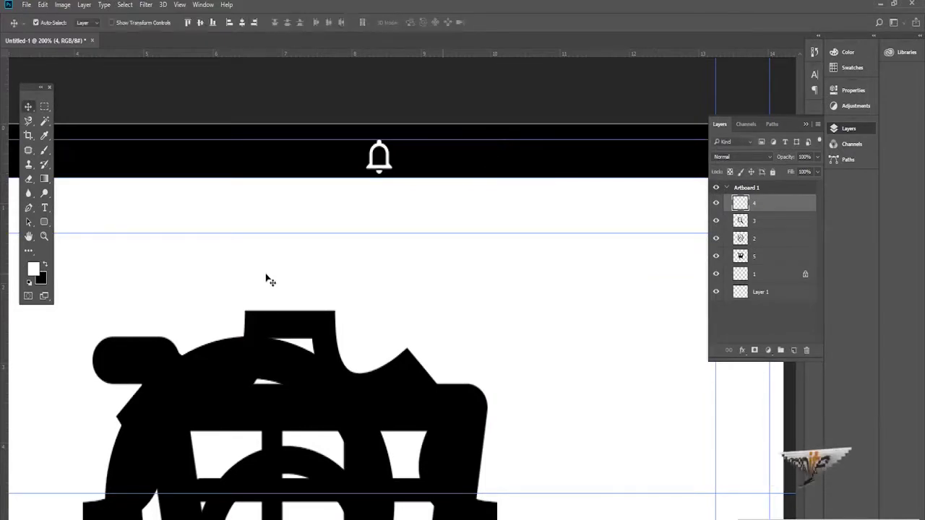
Step: Lock the transparent pixels of icon layers 4, 3, 2 and 5
{"action": "left_click", "coordinate": [730, 171]}
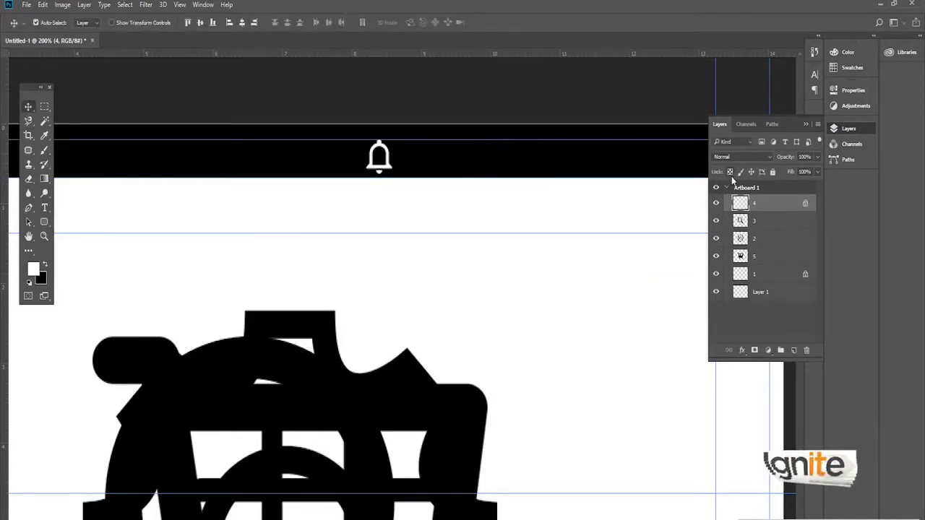
{"action": "left_click", "coordinate": [742, 224]}
{"action": "left_click", "coordinate": [752, 239]}
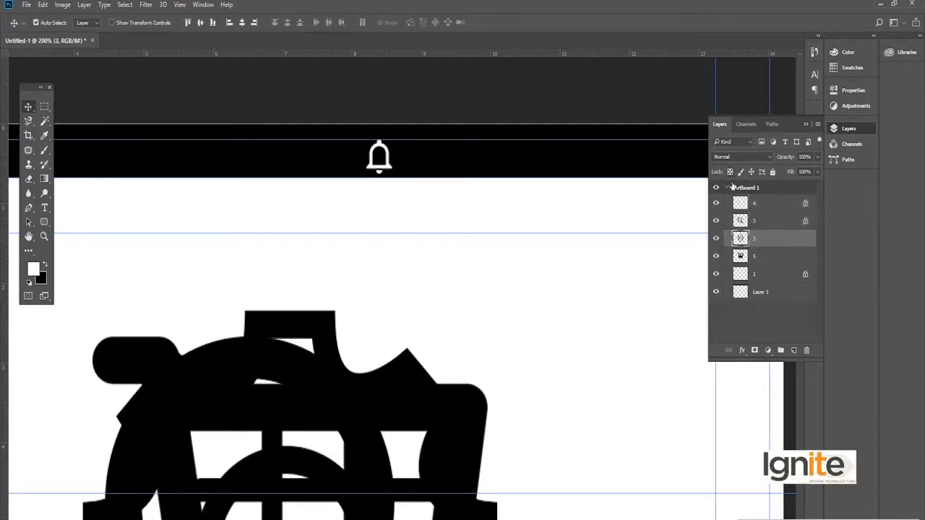
{"action": "left_click", "coordinate": [758, 258]}
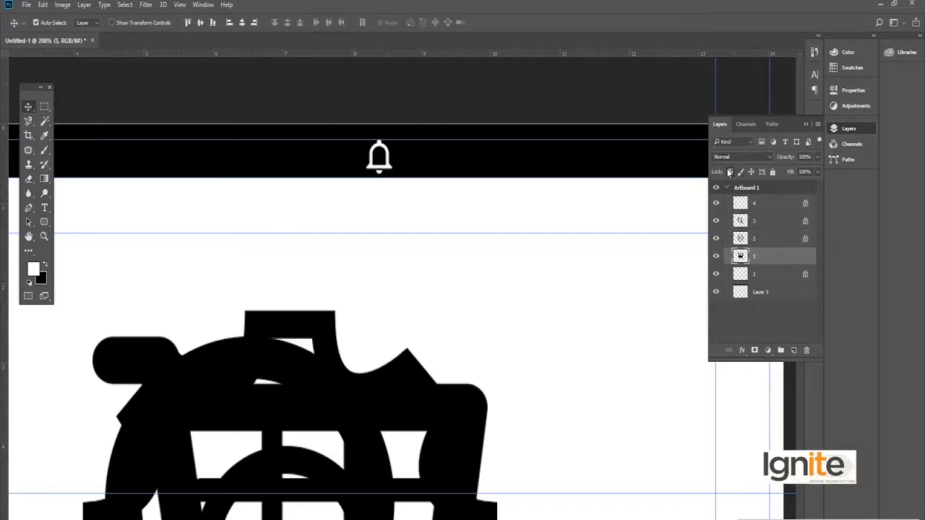
Step: Fill the person icon on layer 4 with white
{"action": "key", "text": "alt+BackSpace"}
{"action": "key", "text": "ctrl+z"}
{"action": "left_click", "coordinate": [741, 202]}
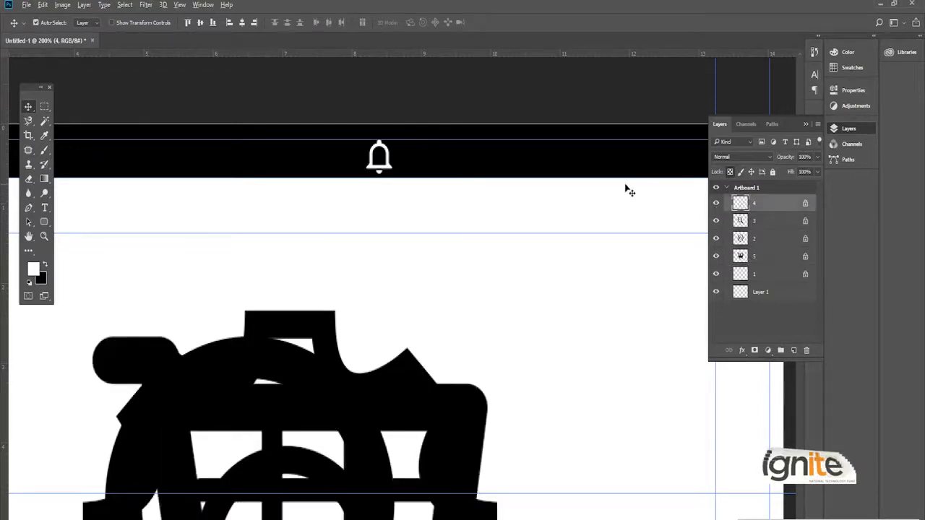
{"action": "key", "text": "alt+BackSpace"}
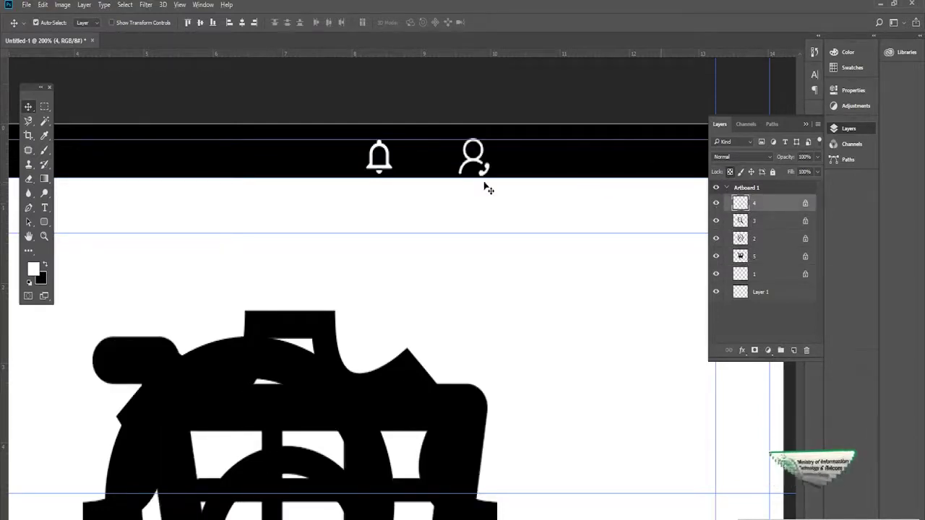
Step: Shrink the magnifying glass icon on layer 3 and place it just below the header bar, left of the bell
{"action": "left_click_drag", "start_coordinate": [499, 185], "coordinate": [450, 186]}
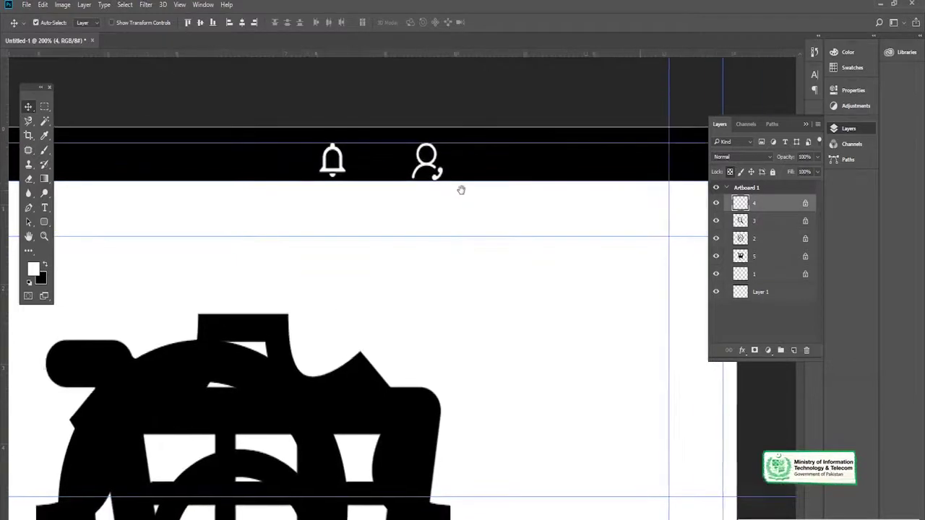
{"action": "key", "text": "ctrl+minus"}
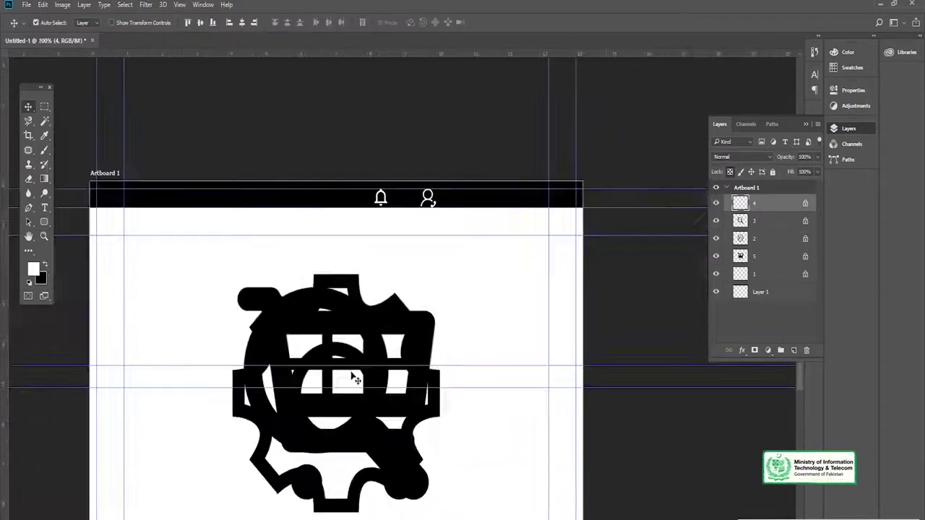
{"action": "left_click", "coordinate": [807, 220]}
{"action": "key", "text": "ctrl+t"}
{"action": "left_click_drag", "start_coordinate": [392, 319], "coordinate": [571, 287]}
{"action": "left_click_drag", "start_coordinate": [606, 255], "coordinate": [306, 221]}
{"action": "key", "text": "Return"}
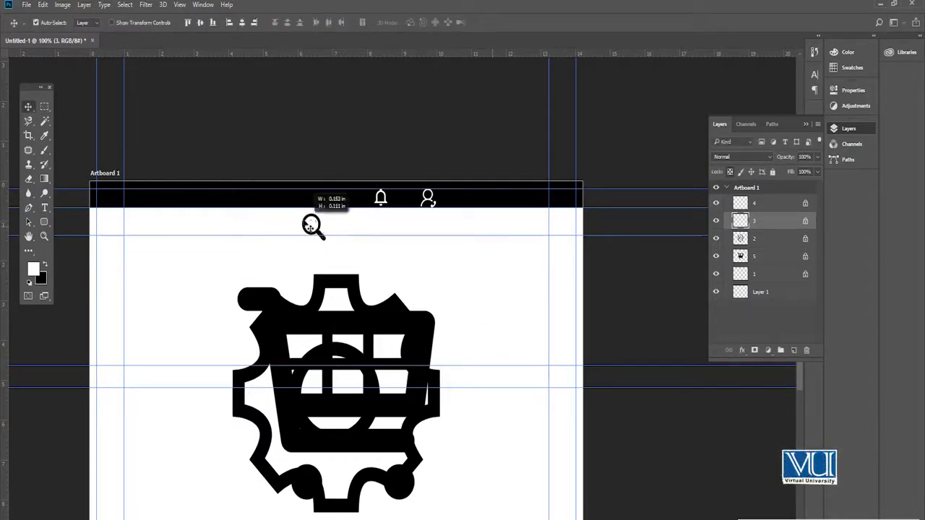
Step: Scale the shopping cart icon to about 38% and place it to the right of the gear
{"action": "left_click", "coordinate": [381, 312]}
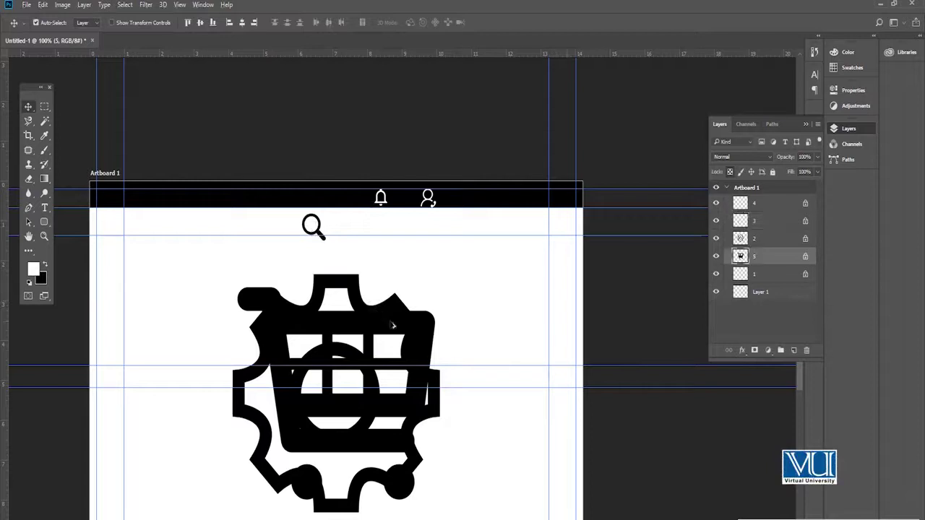
{"action": "key", "text": "ctrl+t"}
{"action": "left_click_drag", "start_coordinate": [394, 324], "coordinate": [515, 305]}
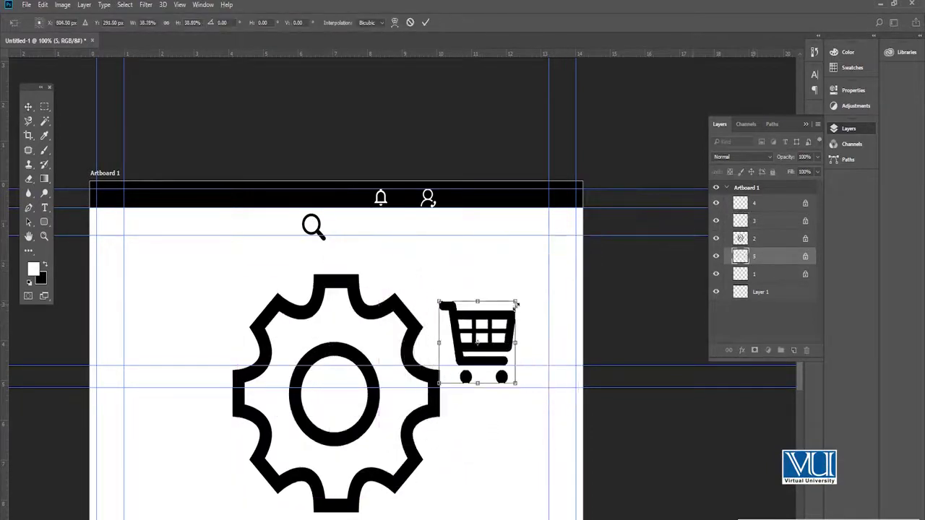
{"action": "key", "text": "Return"}
Step: Move the cart icon up to overlap the black header bar and bring its layer above layer 4
{"action": "scroll", "coordinate": [479, 325], "scroll_direction": "up", "scroll_amount": 2}
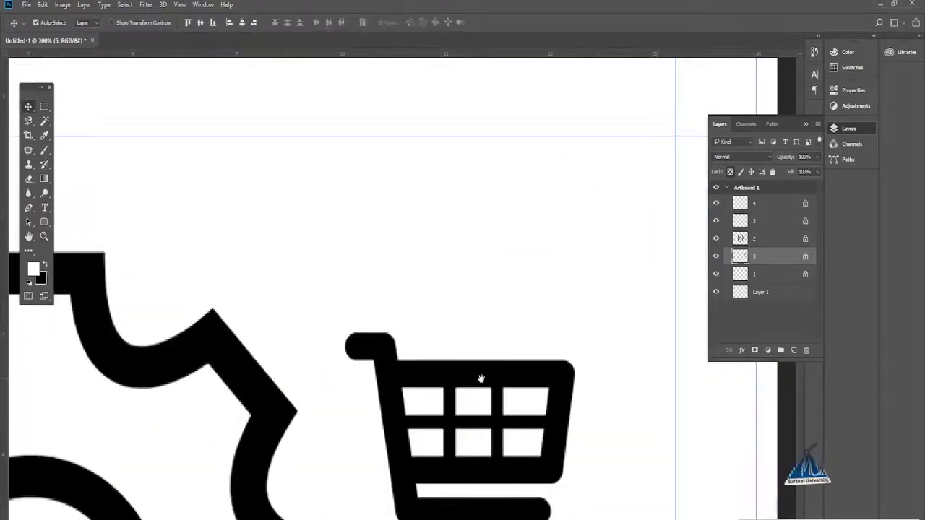
{"action": "left_click_drag", "start_coordinate": [482, 354], "coordinate": [530, 344]}
{"action": "left_click_drag", "start_coordinate": [533, 309], "coordinate": [551, 108]}
{"action": "left_click_drag", "start_coordinate": [757, 259], "coordinate": [748, 205]}
{"action": "left_click", "coordinate": [716, 205]}
{"action": "left_click", "coordinate": [716, 205]}
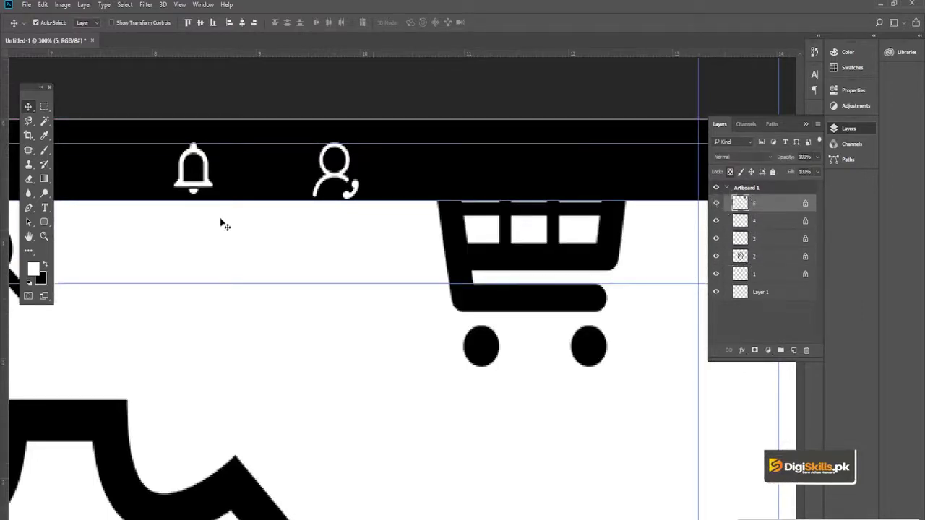
Step: Turn the cart icon white and scale it to about 23% so it fits inside the header bar beside the person icon
{"action": "key", "text": "ctrl+i"}
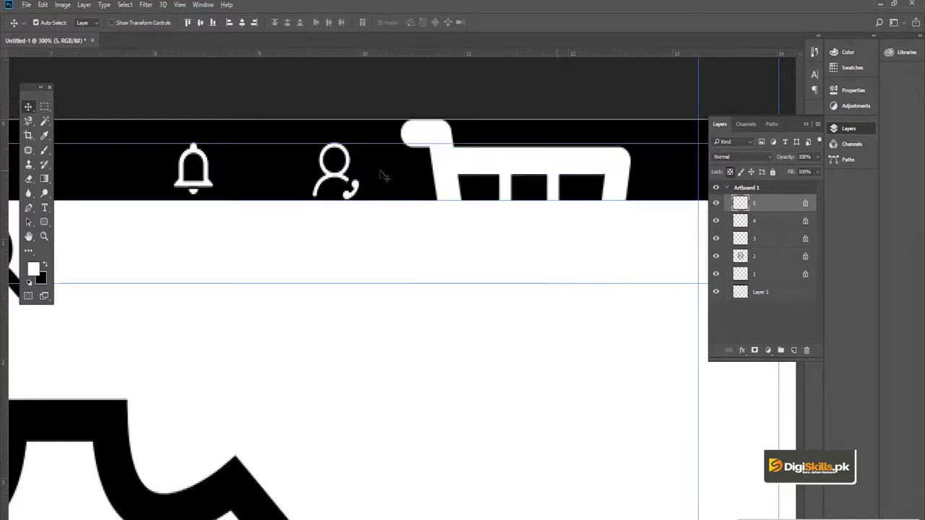
{"action": "key", "text": "ctrl+t"}
{"action": "left_click_drag", "start_coordinate": [630, 367], "coordinate": [502, 148]}
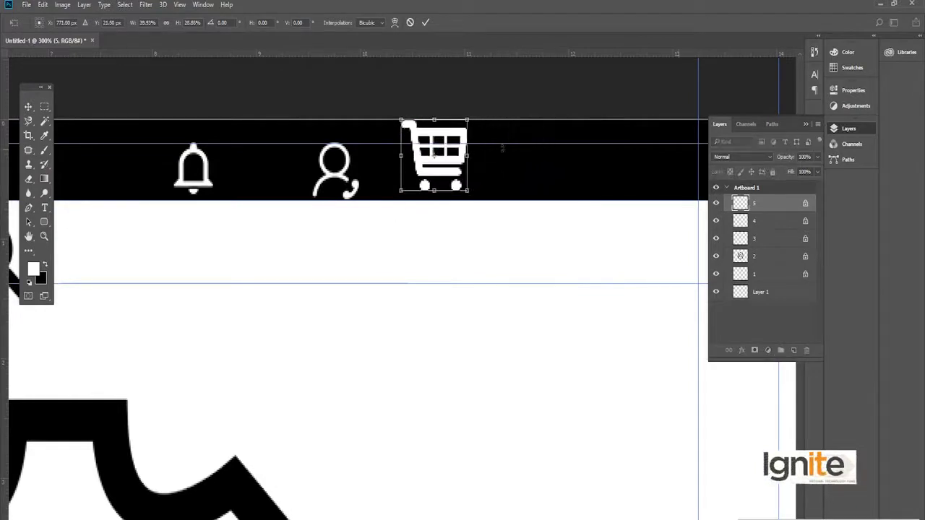
{"action": "left_click_drag", "start_coordinate": [423, 133], "coordinate": [434, 177]}
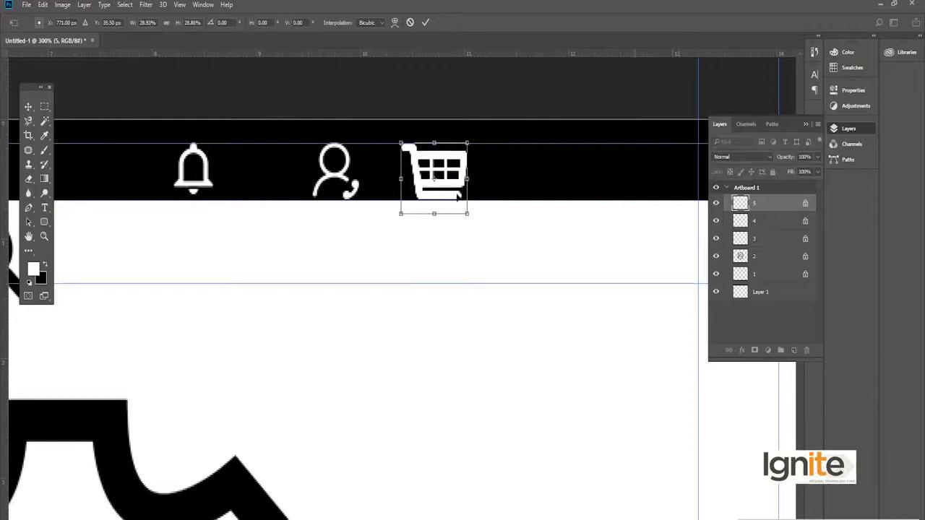
{"action": "left_click_drag", "start_coordinate": [401, 214], "coordinate": [424, 202]}
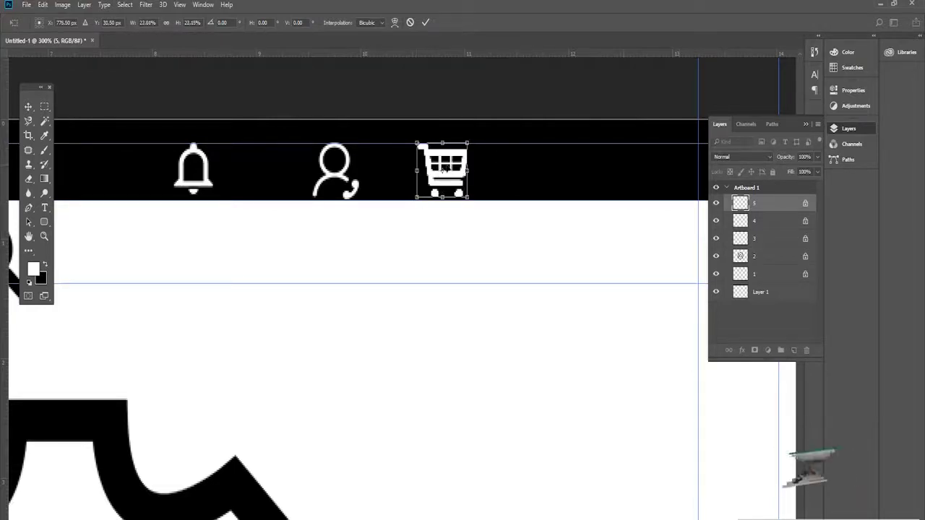
{"action": "key", "text": "Return"}
Step: Delete the gear icon and move the magnifying glass layer below the bell icon's layer
{"action": "left_click", "coordinate": [242, 481]}
{"action": "key", "text": "Delete"}
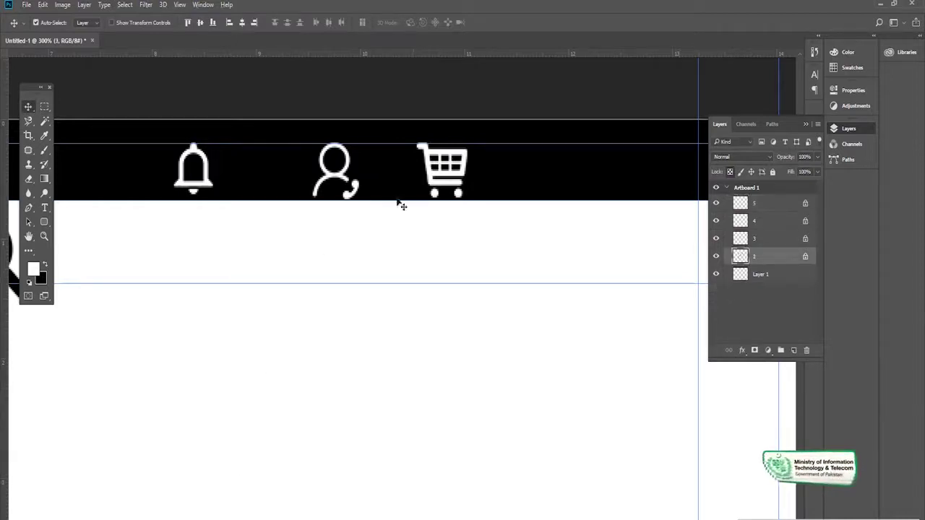
{"action": "left_click", "coordinate": [716, 256]}
{"action": "left_click", "coordinate": [716, 256]}
{"action": "left_click_drag", "start_coordinate": [740, 239], "coordinate": [750, 265]}
Step: Move the bell, person and cart icons together along the header bar until the cart meets the inner vertical guide at the right
{"action": "left_click", "coordinate": [749, 239]}
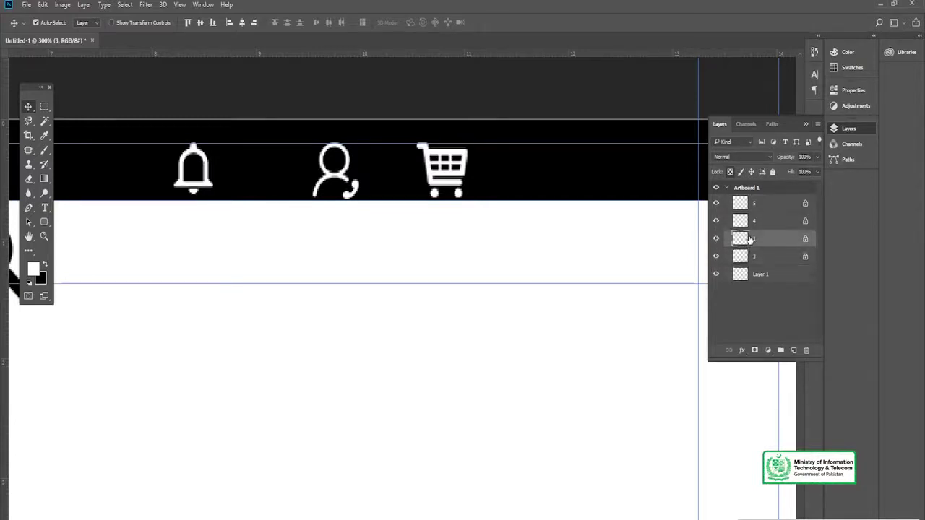
{"action": "left_click", "coordinate": [754, 204], "text": "shift"}
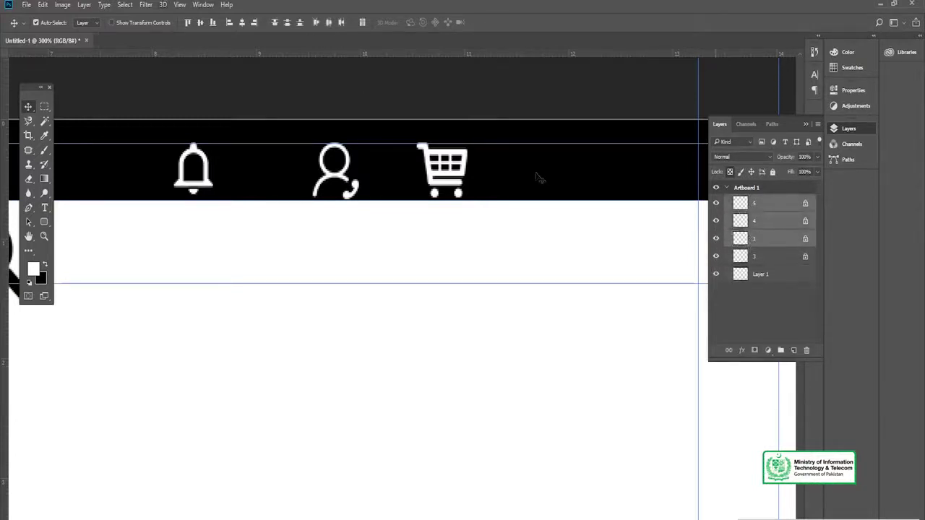
{"action": "left_click_drag", "start_coordinate": [539, 178], "coordinate": [496, 173]}
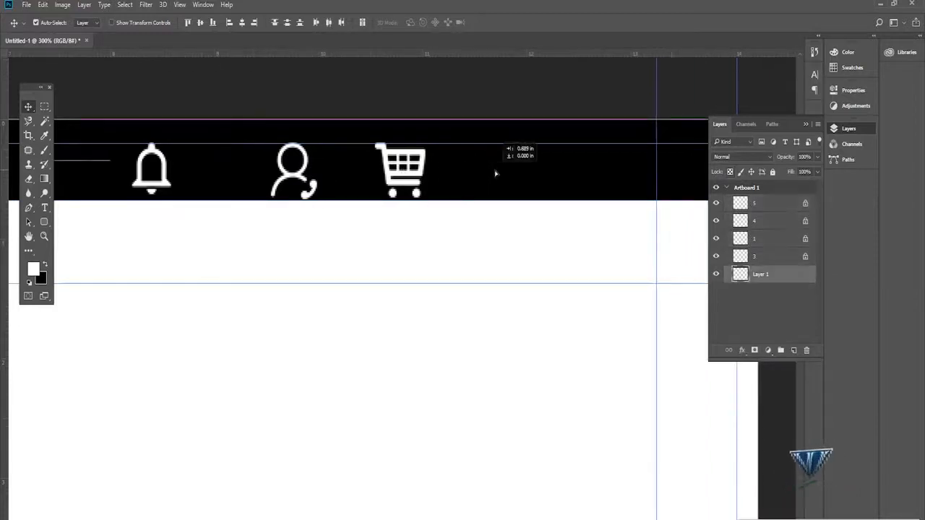
{"action": "left_click", "coordinate": [758, 239]}
{"action": "left_click", "coordinate": [757, 207], "text": "shift"}
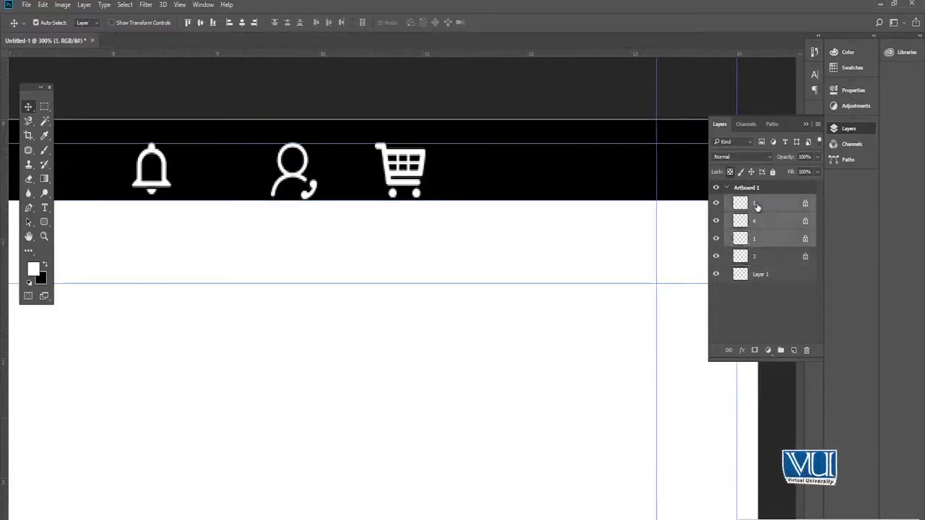
{"action": "key", "text": "ctrl+t"}
{"action": "left_click_drag", "start_coordinate": [388, 202], "coordinate": [620, 204]}
{"action": "key", "text": "Return"}
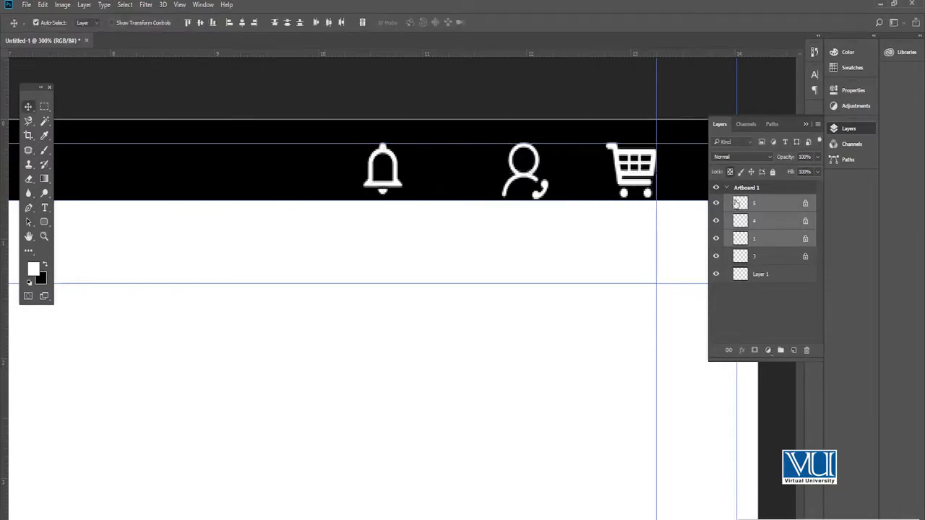
Step: Shift the bell and person icons together to the left, widening the gap to the cart icon
{"action": "left_click", "coordinate": [753, 206]}
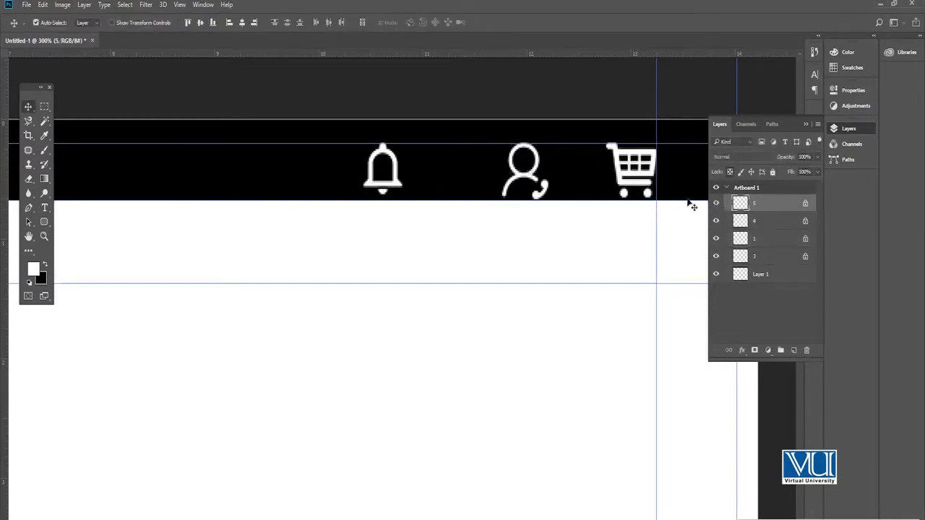
{"action": "left_click", "coordinate": [738, 223]}
{"action": "left_click", "coordinate": [740, 241], "text": "ctrl"}
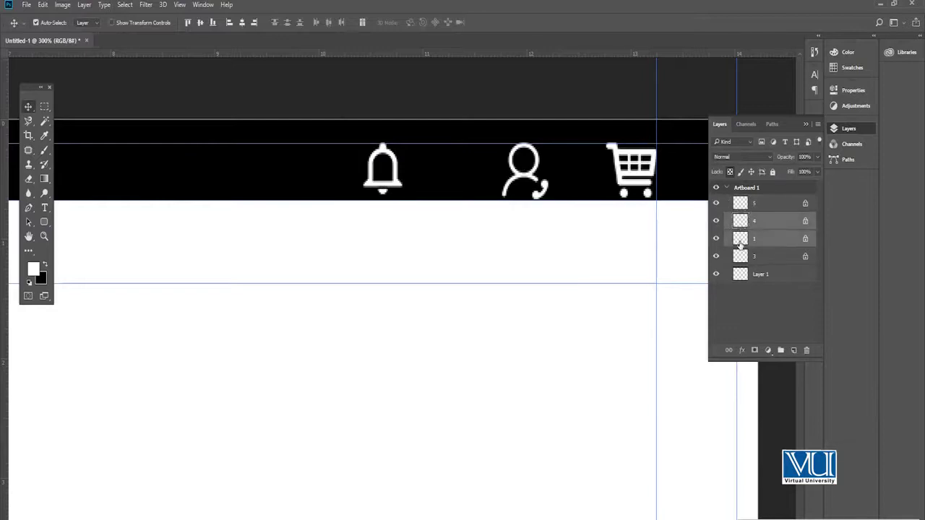
{"action": "key", "text": "shift+Left"}
{"action": "key", "text": "shift+Left"}
{"action": "key", "text": "shift+Left"}
{"action": "key", "text": "shift+Left"}
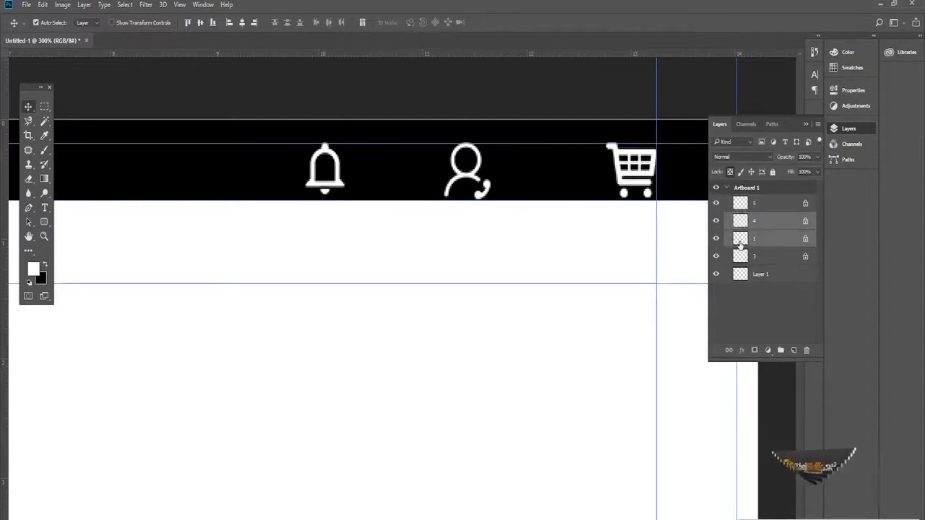
Step: Shift the bell icon farther left and distribute the bell, person and cart icons evenly across their horizontal spacing
{"action": "left_click", "coordinate": [753, 243]}
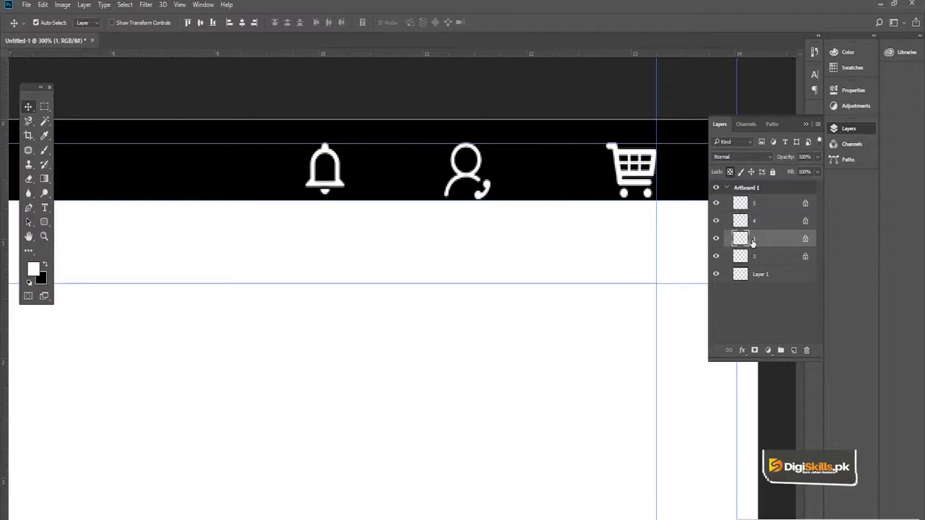
{"action": "key", "text": "shift+Left"}
{"action": "key", "text": "shift+Left"}
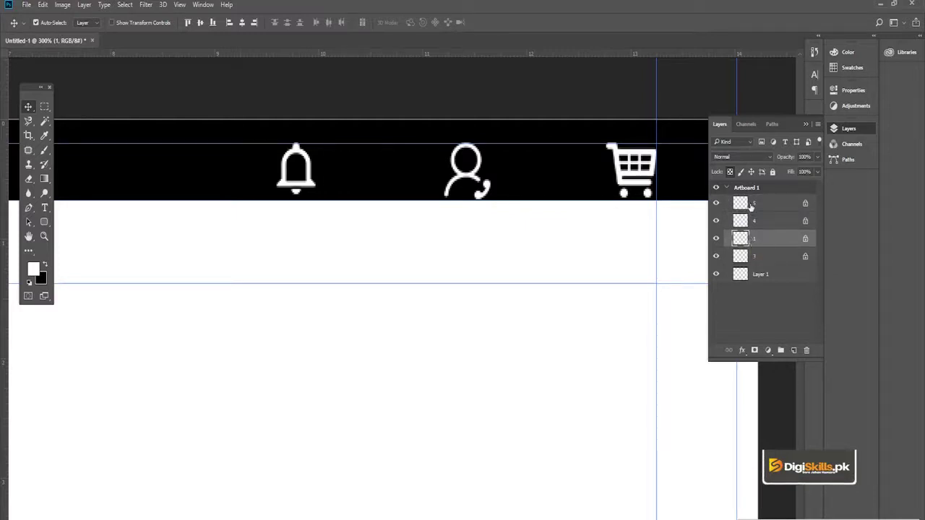
{"action": "left_click", "coordinate": [751, 205], "text": "shift"}
{"action": "left_click", "coordinate": [332, 25]}
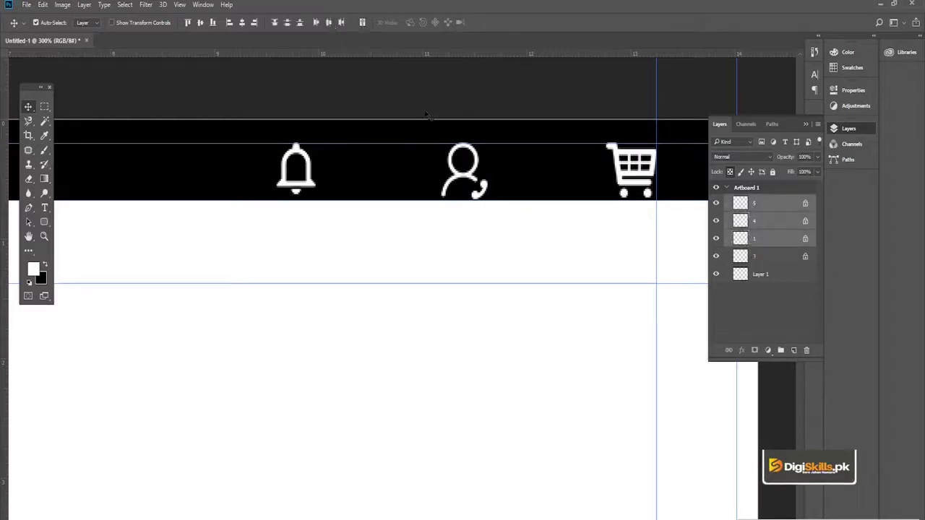
Step: Rename the magnifying glass layer as Search
{"action": "left_click", "coordinate": [368, 277]}
{"action": "left_click", "coordinate": [390, 291], "text": "alt"}
{"action": "left_click", "coordinate": [390, 291], "text": "alt"}
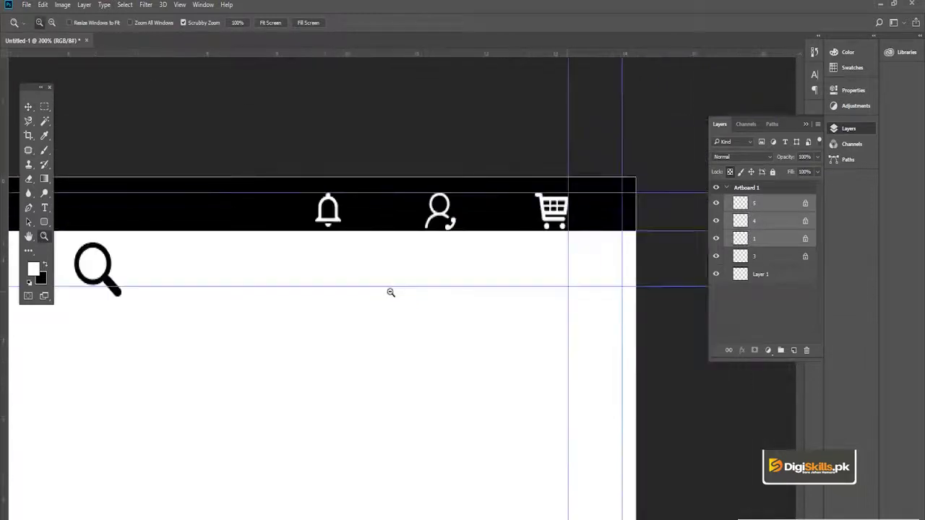
{"action": "left_click_drag", "start_coordinate": [361, 250], "coordinate": [528, 232]}
{"action": "left_click", "coordinate": [447, 266], "text": "ctrl"}
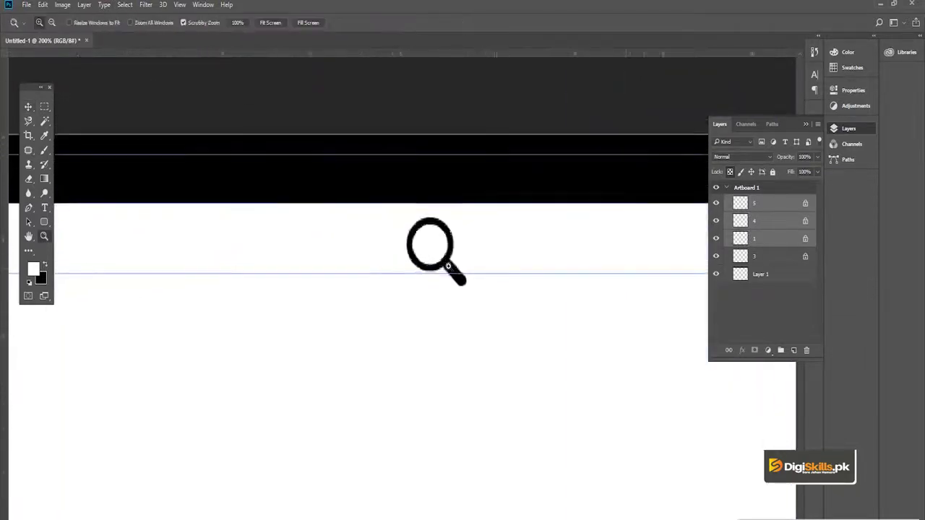
{"action": "double_click", "coordinate": [754, 256]}
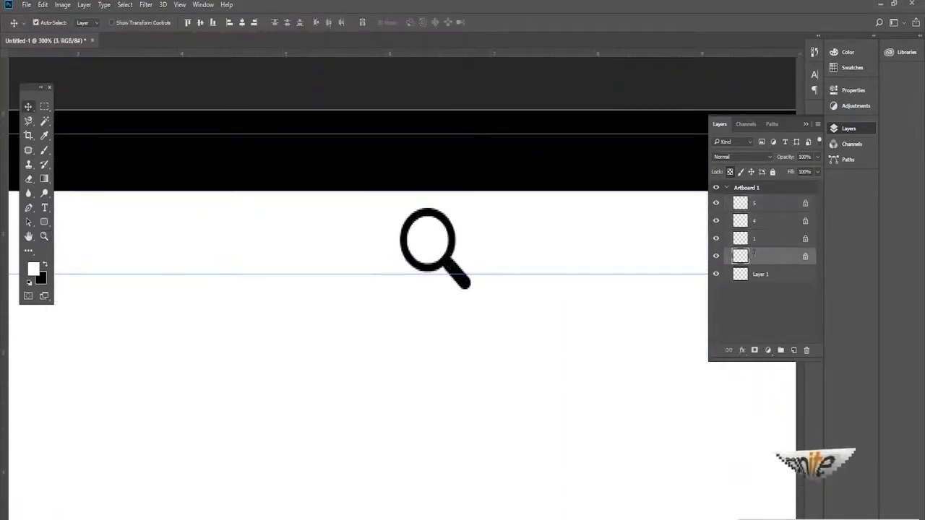
{"action": "type", "text": "Search"}
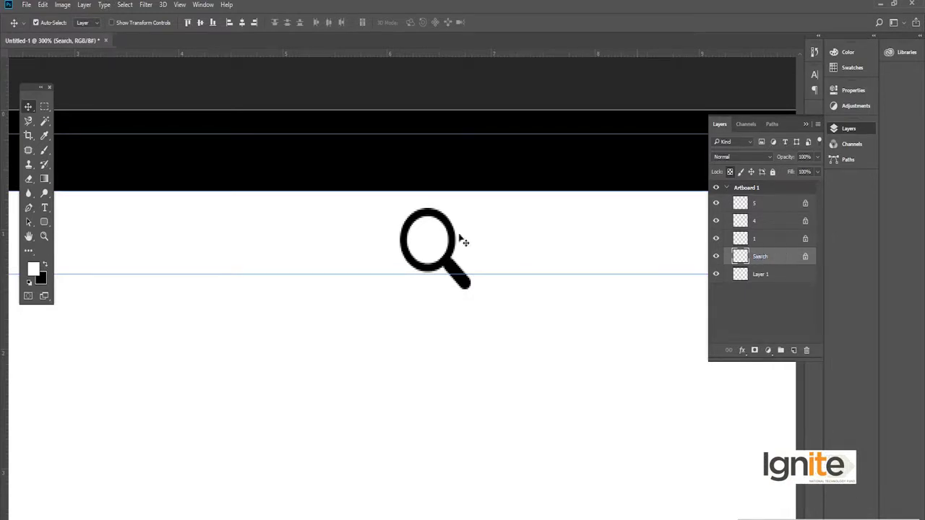
Step: Draw a white rounded rectangle about 103 px wide with 10 px corners on a new layer, overlapping the header bar's lower edge
{"action": "left_click", "coordinate": [793, 350]}
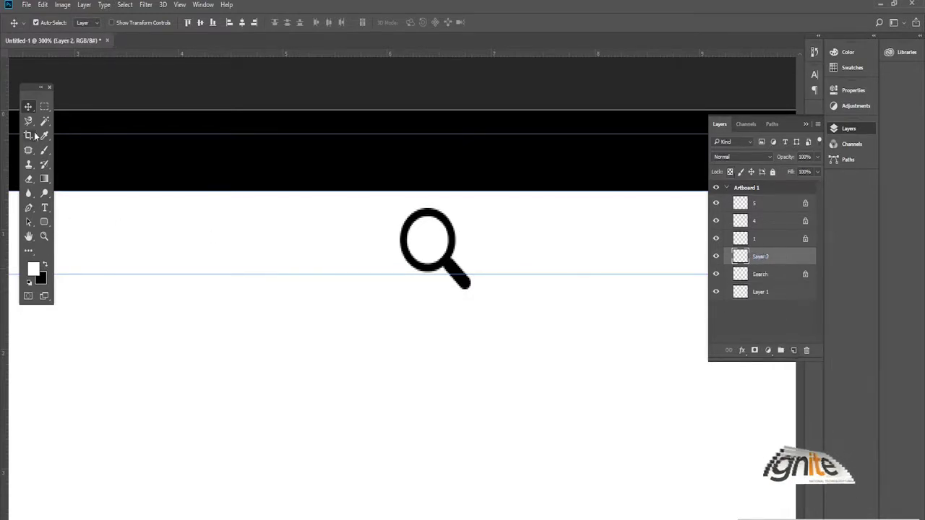
{"action": "right_click", "coordinate": [45, 223]}
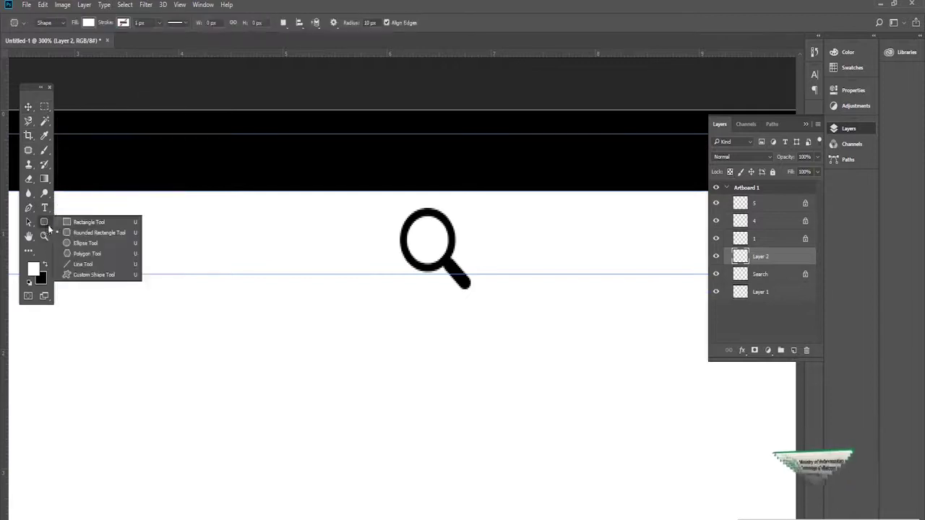
{"action": "left_click", "coordinate": [92, 232]}
{"action": "left_click_drag", "start_coordinate": [236, 157], "coordinate": [383, 201]}
{"action": "key", "text": "v"}
Step: Set the foreground colour to ff0000 and change the rounded rectangle's fill to red
{"action": "left_click", "coordinate": [40, 273]}
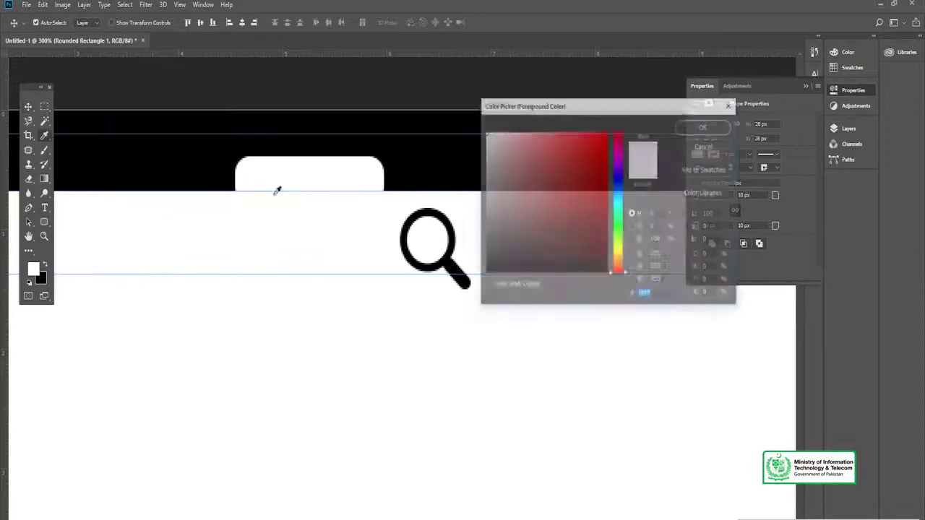
{"action": "type", "text": "ff0000"}
{"action": "left_click", "coordinate": [687, 129]}
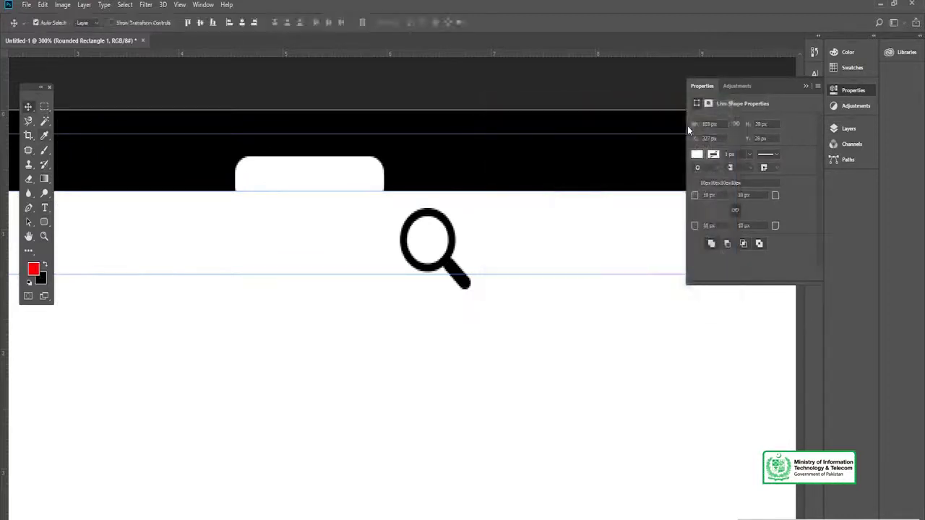
{"action": "left_click", "coordinate": [697, 155]}
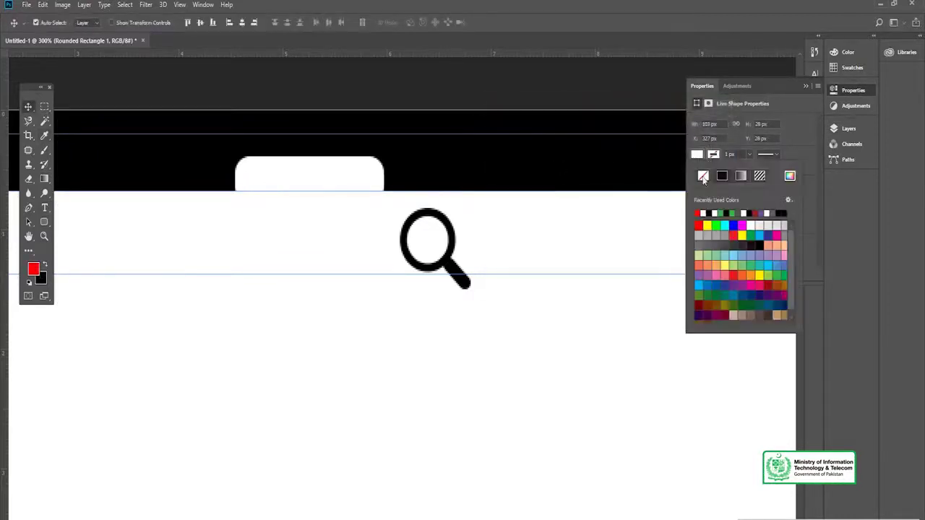
{"action": "left_click", "coordinate": [698, 213]}
{"action": "left_click", "coordinate": [852, 92]}
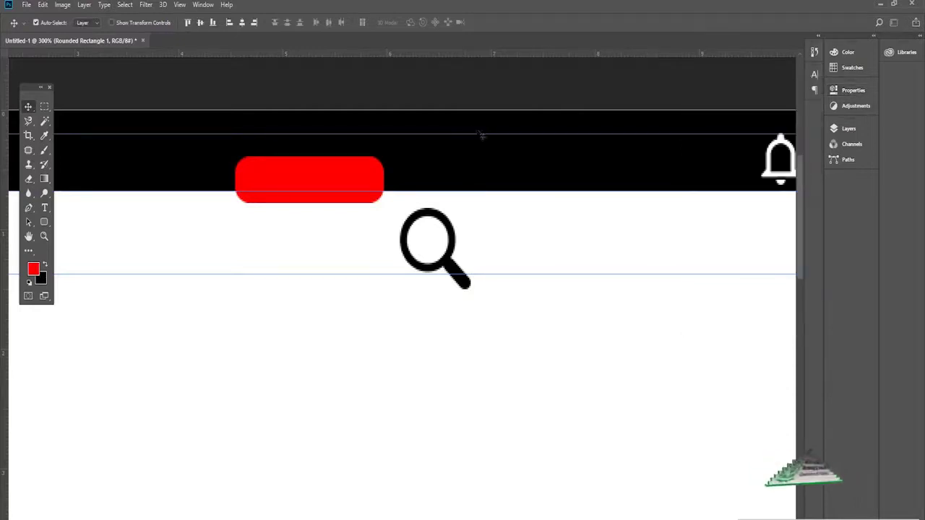
Step: Move the red rounded rectangle up so it sits fully inside the black header bar
{"action": "key", "text": "F7"}
{"action": "left_click_drag", "start_coordinate": [338, 178], "coordinate": [357, 166]}
{"action": "key", "text": "z"}
{"action": "left_click", "coordinate": [341, 165]}
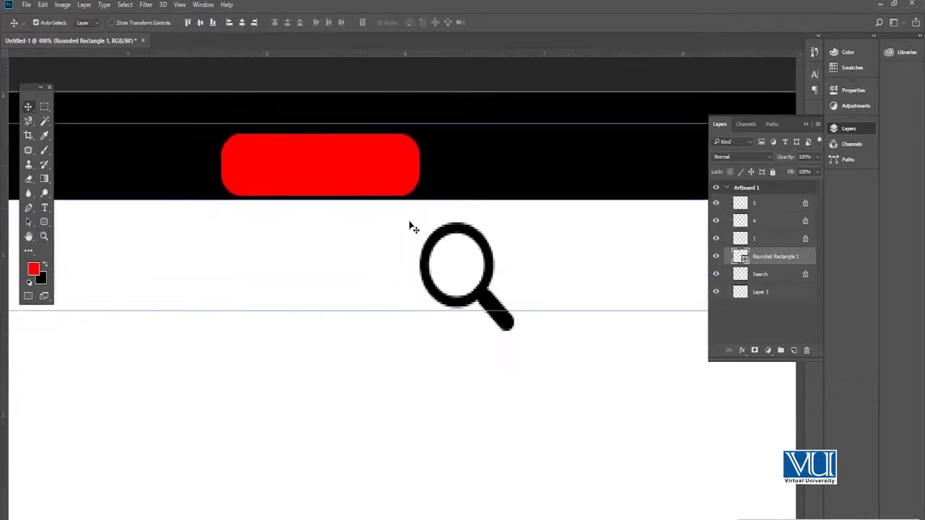
Step: Set the foreground colour to white and fill the magnifying glass on the Search layer with it
{"action": "left_click", "coordinate": [448, 237]}
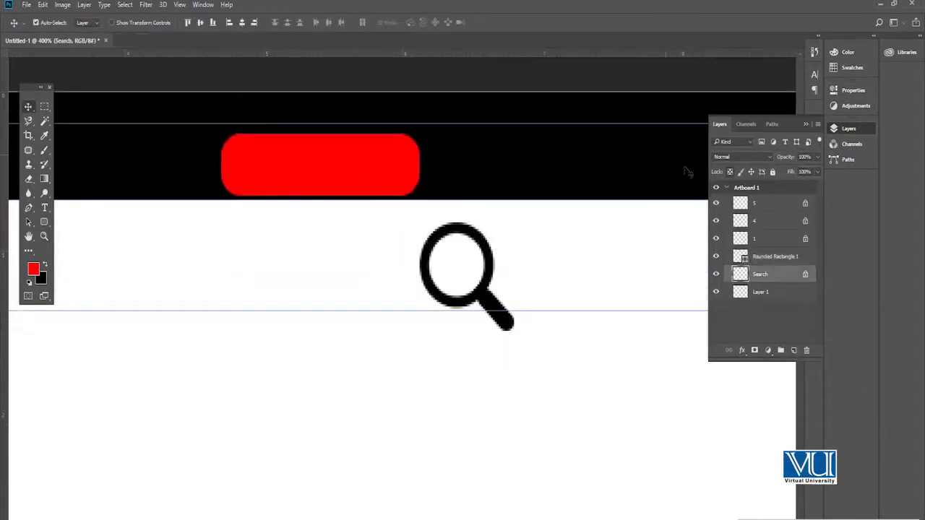
{"action": "left_click", "coordinate": [33, 269]}
{"action": "left_click_drag", "start_coordinate": [508, 165], "coordinate": [483, 133]}
{"action": "key", "text": "Return"}
{"action": "key", "text": "alt+BackSpace"}
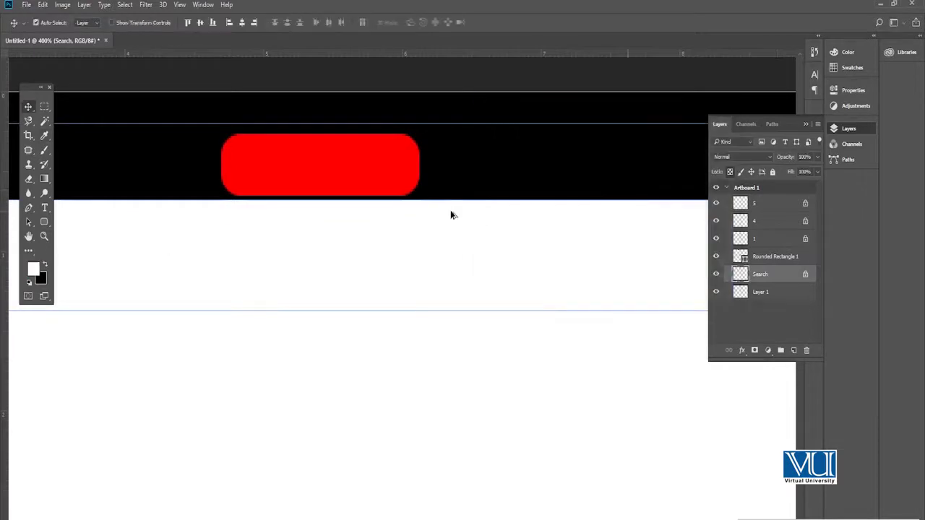
Step: Bring the Search layer above the rounded rectangle and scale the magnifying glass down to fit inside the red shape's left end
{"action": "left_click_drag", "start_coordinate": [498, 296], "coordinate": [318, 186]}
{"action": "left_click_drag", "start_coordinate": [763, 273], "coordinate": [759, 249]}
{"action": "key", "text": "ctrl+t"}
{"action": "left_click_drag", "start_coordinate": [330, 225], "coordinate": [287, 190]}
{"action": "key", "text": "Return"}
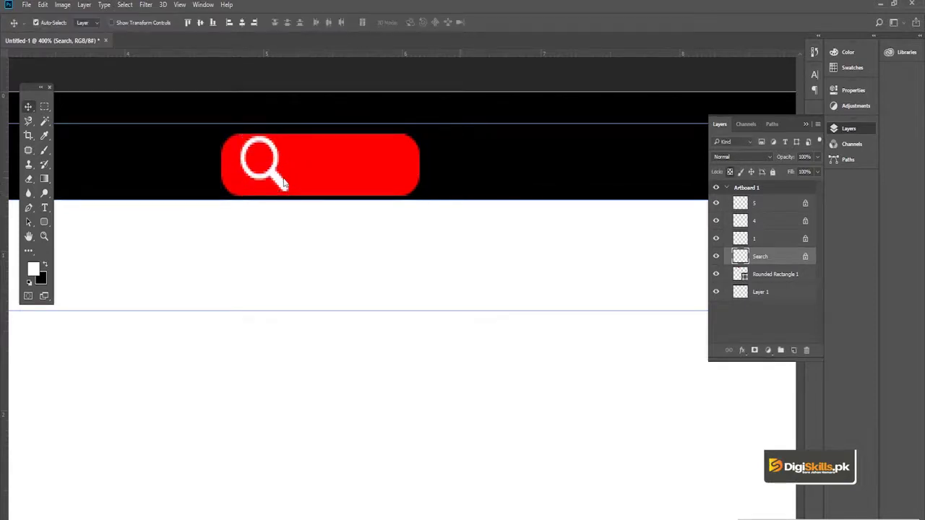
{"action": "key", "text": "Left"}
{"action": "key", "text": "Left"}
{"action": "key", "text": "Left"}
{"action": "key", "text": "Left"}
Step: Link the Search layer with the Rounded Rectangle 1 layer
{"action": "key", "text": "z"}
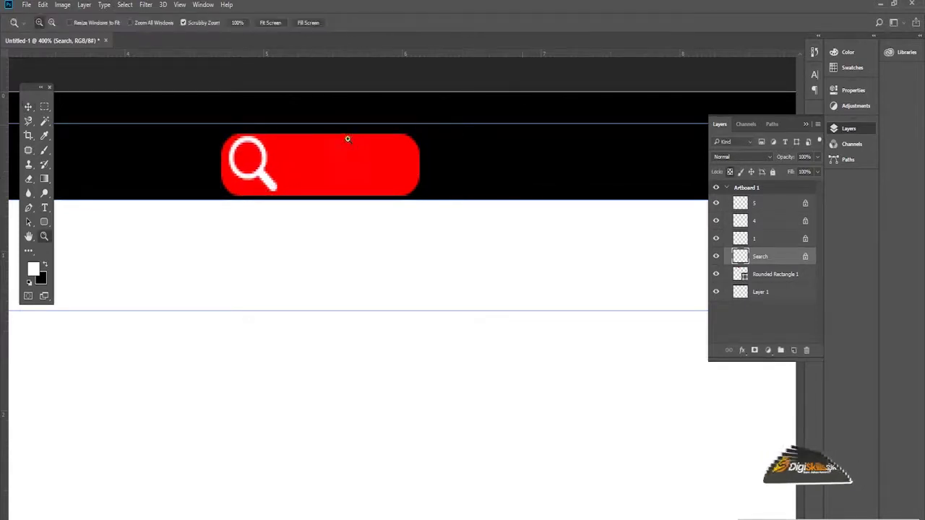
{"action": "left_click", "coordinate": [272, 23]}
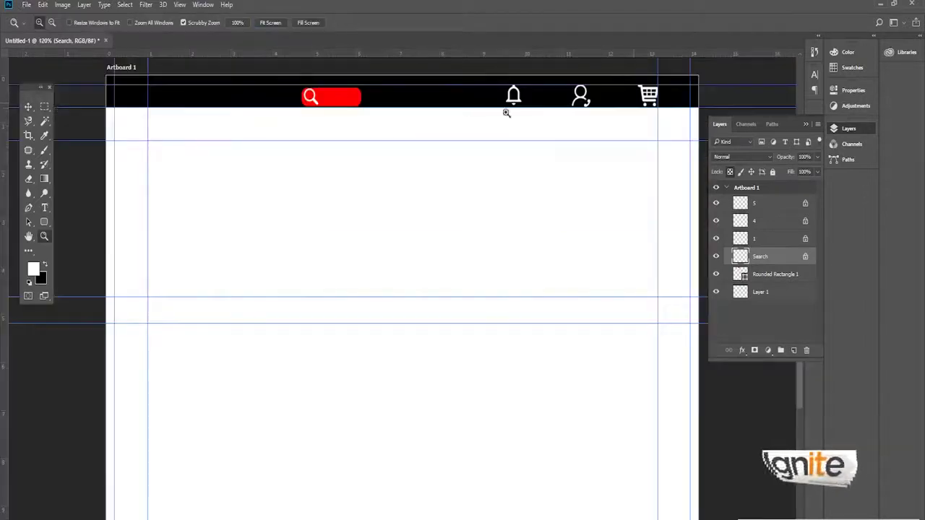
{"action": "key", "text": "v"}
{"action": "left_click", "coordinate": [764, 273], "text": "shift"}
{"action": "right_click", "coordinate": [764, 273]}
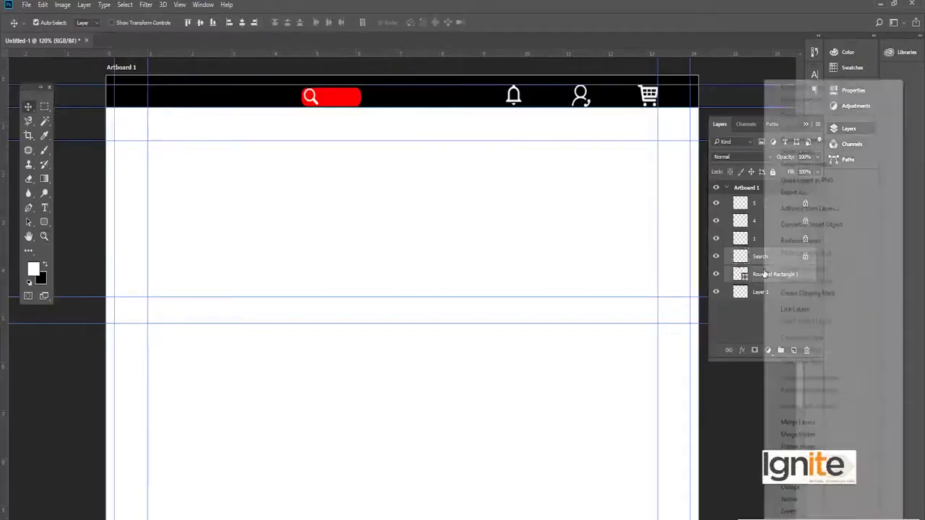
{"action": "left_click", "coordinate": [793, 309]}
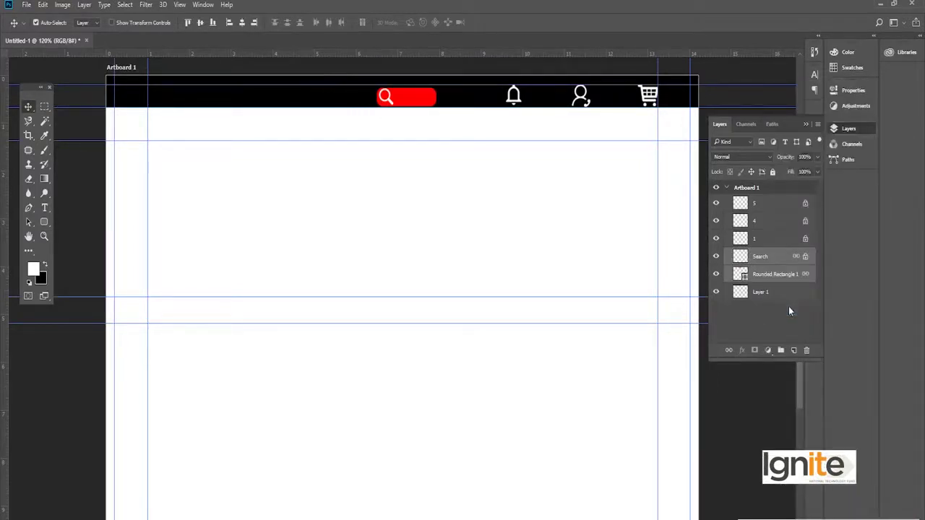
Step: Move the linked red search box and magnifying glass right along the header bar, closer to the bell icon
{"action": "key", "text": "shift+Right"}
{"action": "key", "text": "shift+Right"}
{"action": "key", "text": "shift+Right"}
{"action": "key", "text": "shift+Right"}
{"action": "key", "text": "shift+Right"}
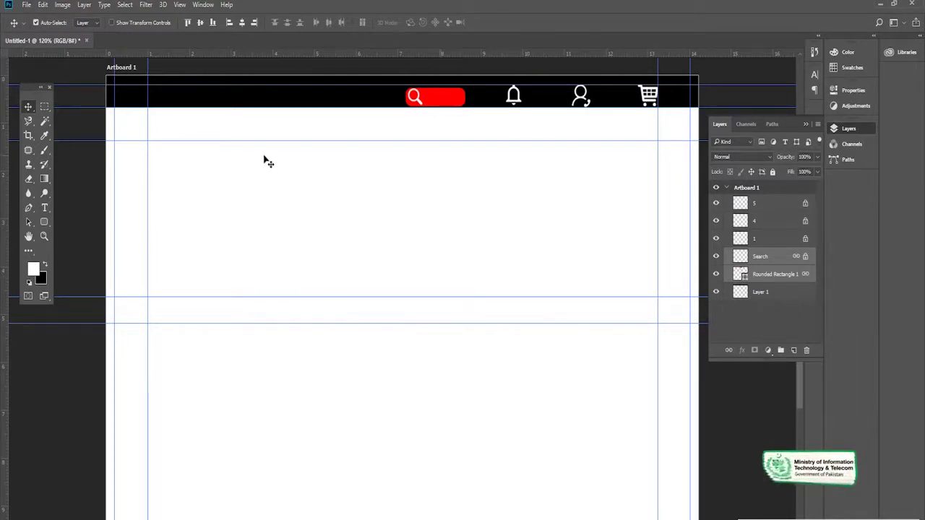
{"action": "left_click_drag", "start_coordinate": [353, 242], "coordinate": [357, 233]}
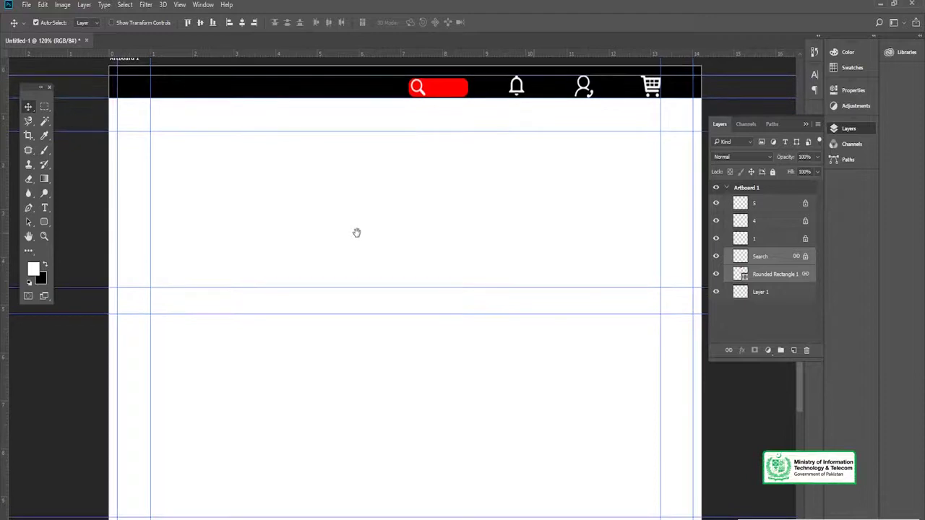
{"action": "key", "text": "ctrl+s"}
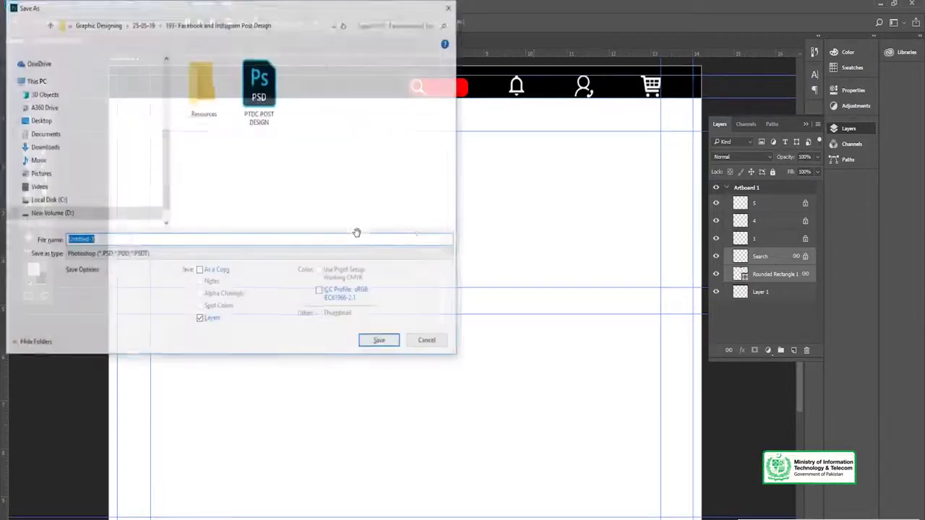
{"action": "left_click", "coordinate": [428, 342]}
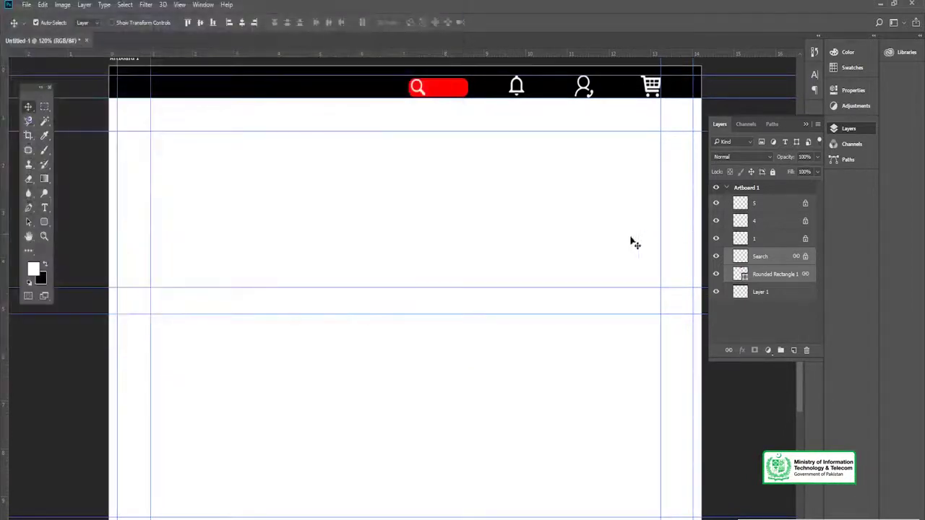
Step: Scale the search box and the bell, person and cart icons down together to about 86% and keep them aligned in the header bar
{"action": "left_click", "coordinate": [754, 208]}
{"action": "left_click", "coordinate": [758, 274], "text": "shift"}
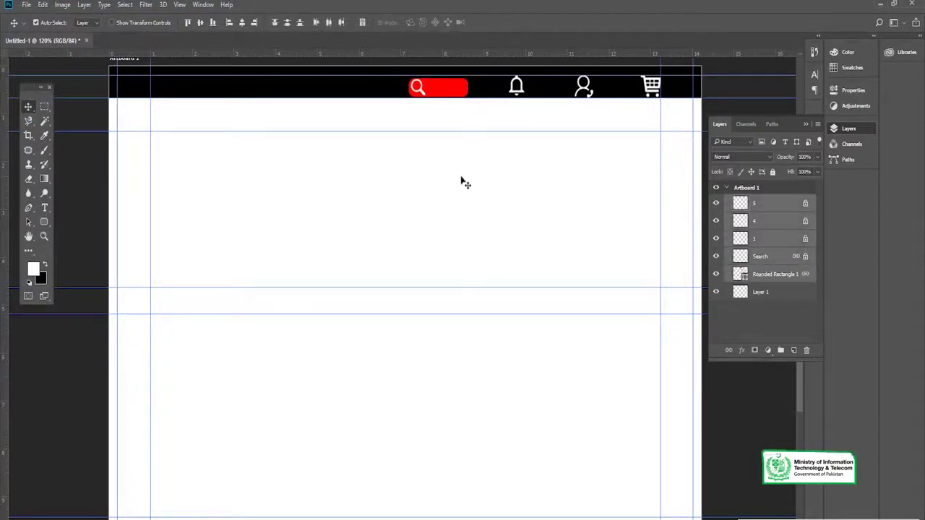
{"action": "key", "text": "ctrl+t"}
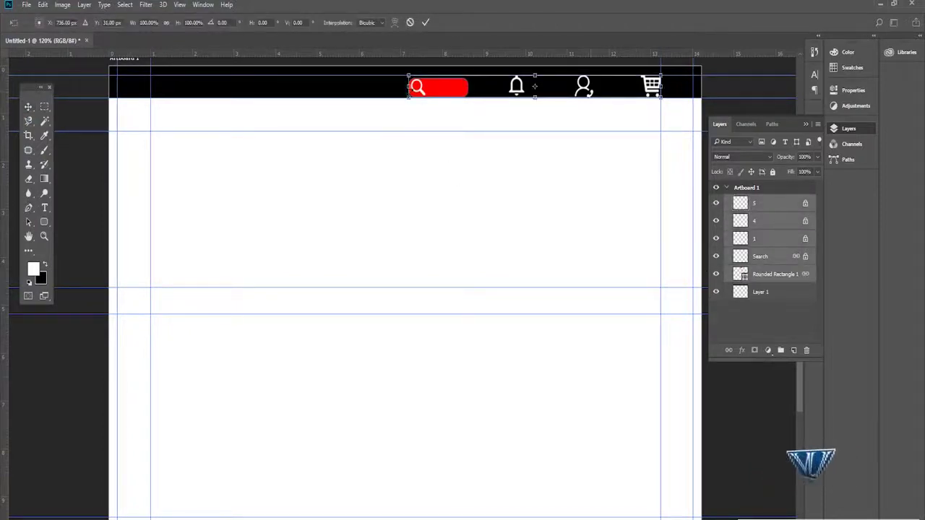
{"action": "left_click_drag", "start_coordinate": [408, 96], "coordinate": [442, 94]}
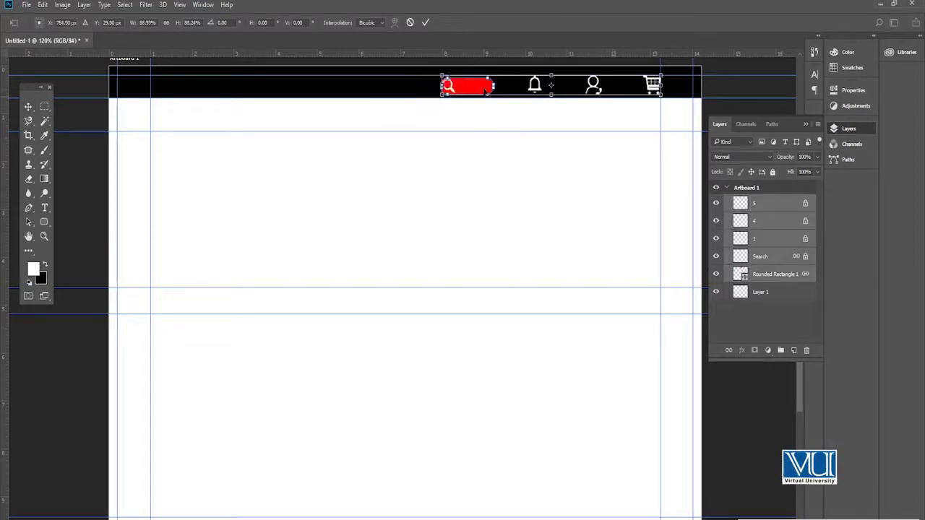
{"action": "key", "text": "Return"}
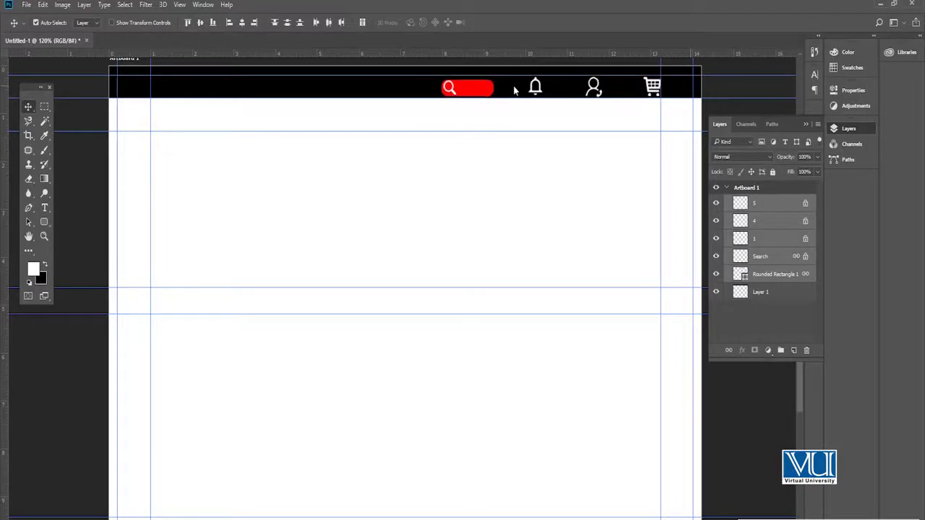
Step: Add a new layer and select a rectangle about 2.8 by 2 in, starting at the artboard's top edge on the inner left guide
{"action": "left_click_drag", "start_coordinate": [460, 104], "coordinate": [495, 106]}
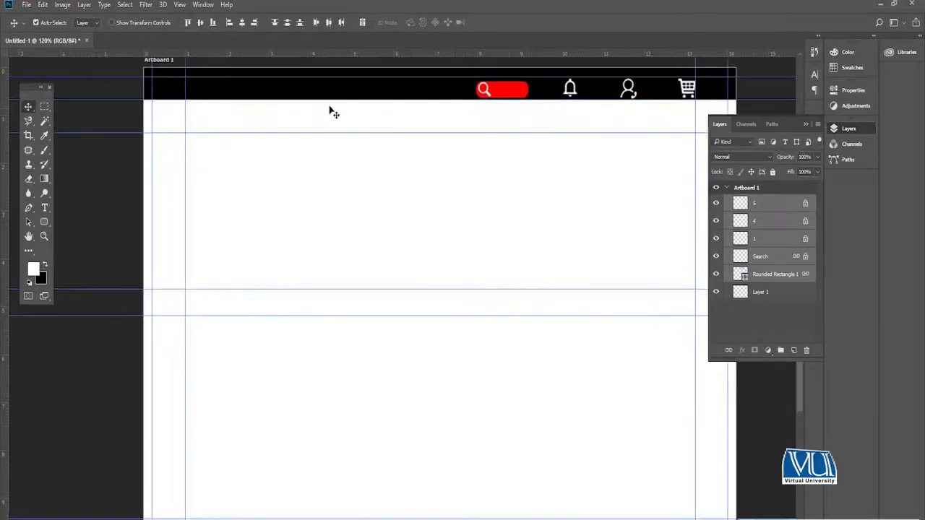
{"action": "left_click", "coordinate": [794, 349]}
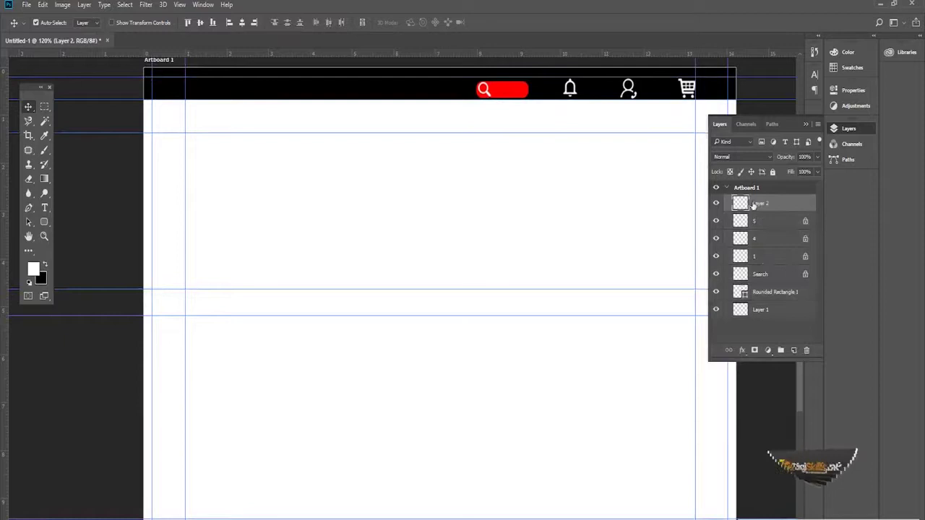
{"action": "left_click", "coordinate": [44, 106]}
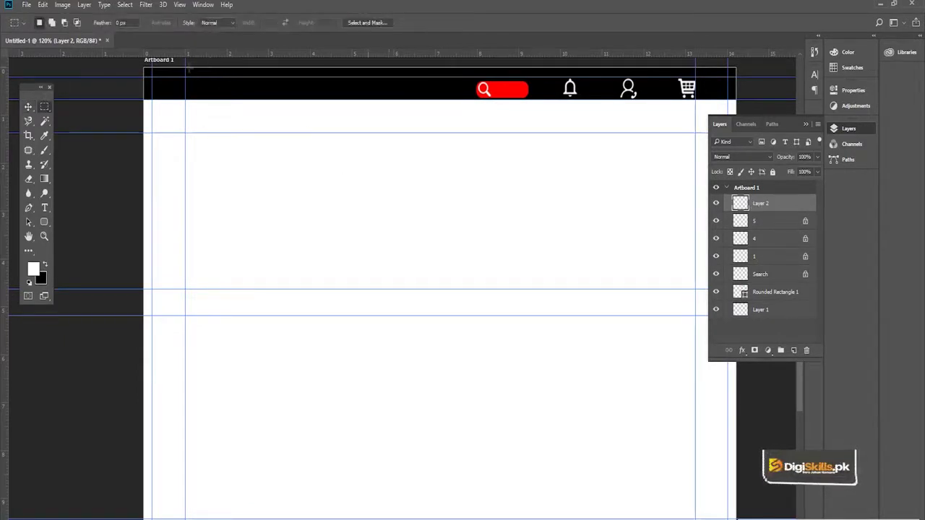
{"action": "left_click_drag", "start_coordinate": [186, 68], "coordinate": [304, 164]}
Step: Set the foreground colour to yellow ffde00 and fill the rectangular selection with it
{"action": "left_click", "coordinate": [33, 269]}
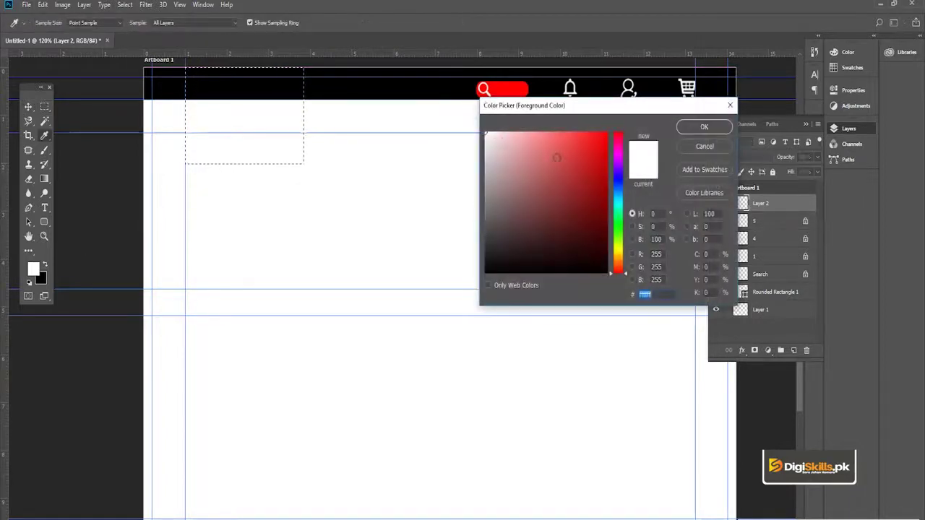
{"action": "left_click_drag", "start_coordinate": [618, 226], "coordinate": [628, 257]}
{"action": "left_click", "coordinate": [607, 133]}
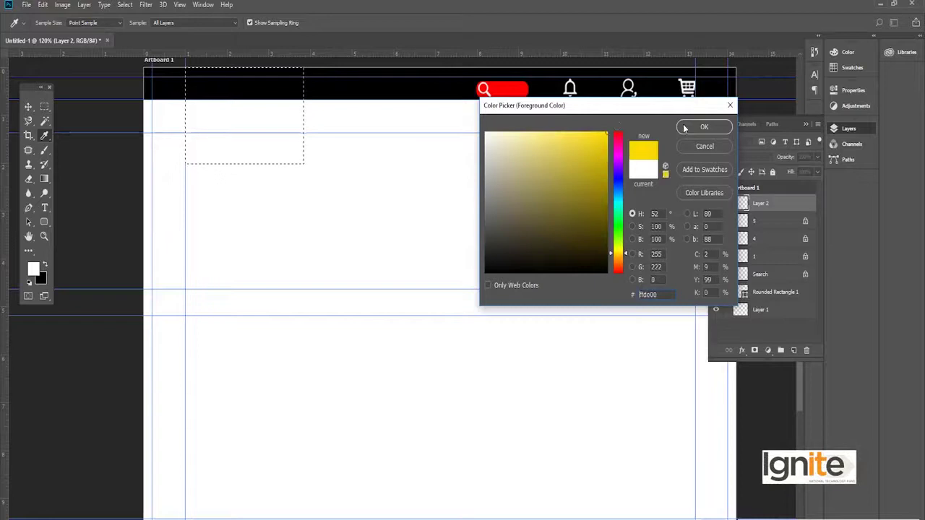
{"action": "left_click", "coordinate": [703, 128]}
{"action": "key", "text": "alt+BackSpace"}
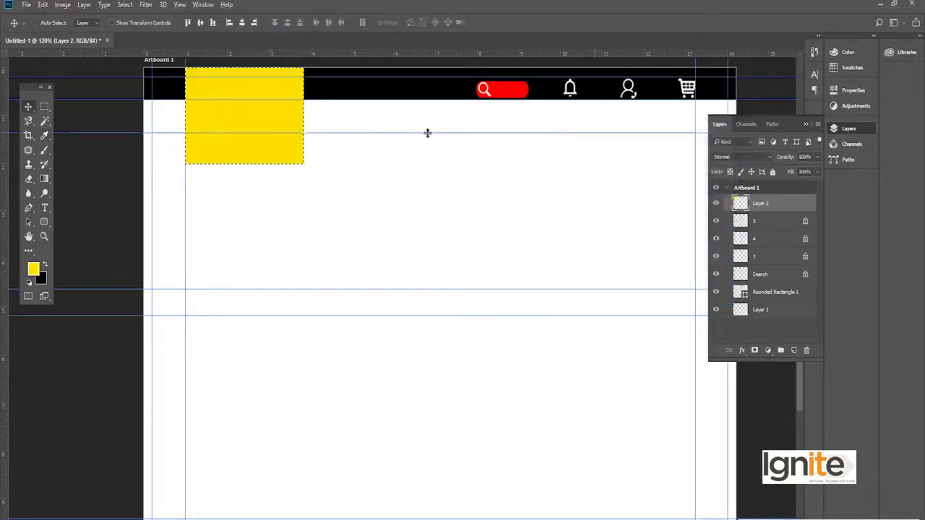
Step: Deselect, switch to Illustrator to copy the ABC CLOTHING hanger logo, and paste it back in Photoshop as a smart object
{"action": "left_click_drag", "start_coordinate": [411, 250], "coordinate": [384, 248]}
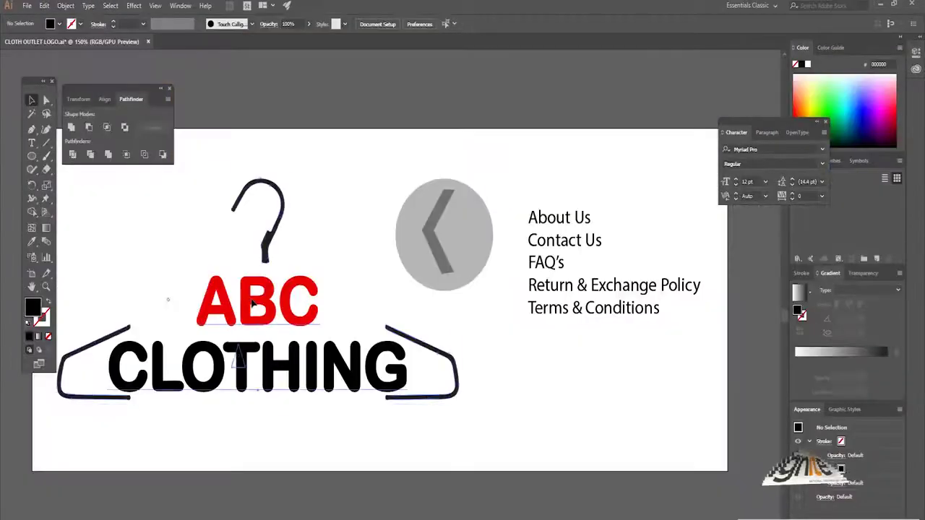
{"action": "left_click", "coordinate": [245, 352]}
{"action": "left_click", "coordinate": [258, 311]}
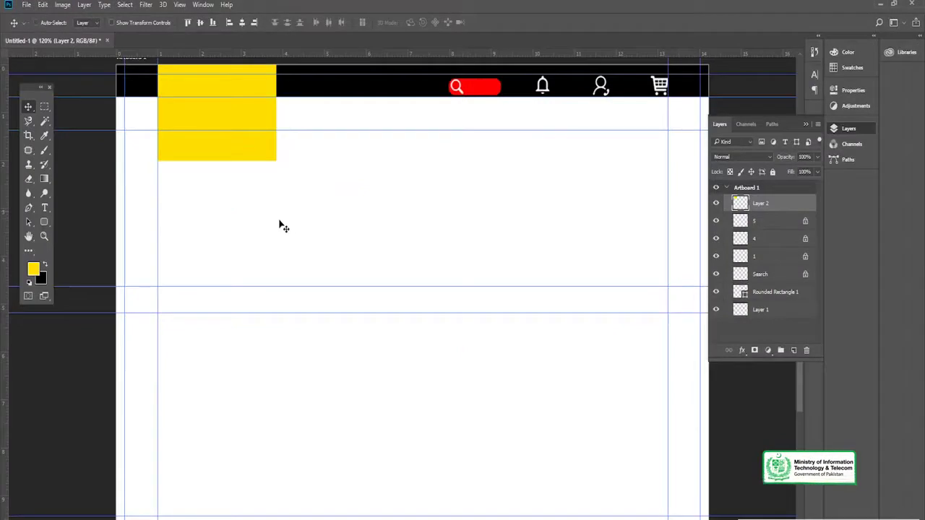
{"action": "key", "text": "ctrl+v"}
{"action": "left_click", "coordinate": [443, 166]}
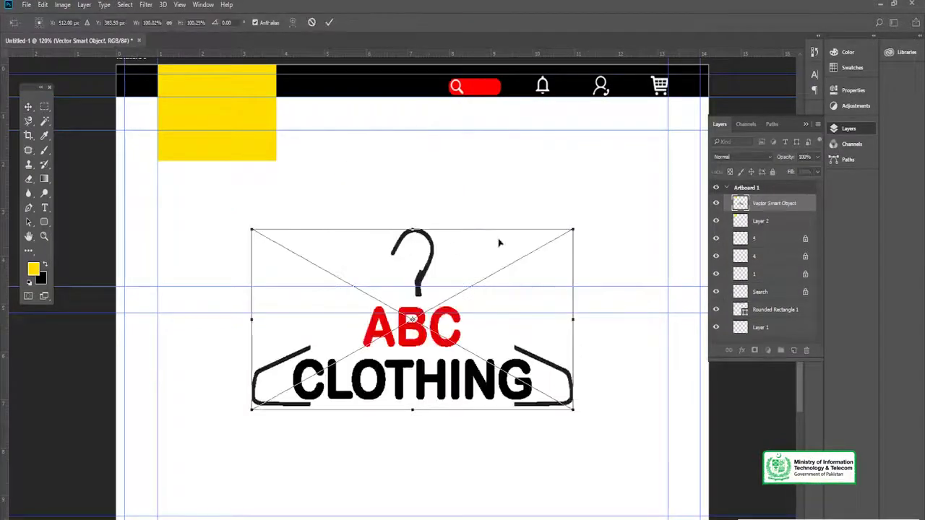
Step: Scale the pasted logo to about 31% and place it in the lower part of the yellow rectangle
{"action": "left_click_drag", "start_coordinate": [575, 230], "coordinate": [453, 266]}
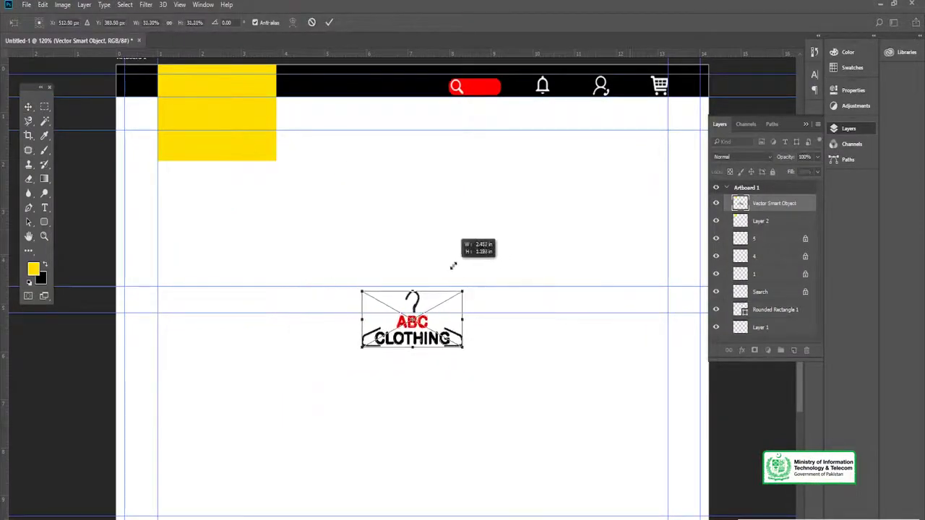
{"action": "left_click_drag", "start_coordinate": [420, 292], "coordinate": [237, 103]}
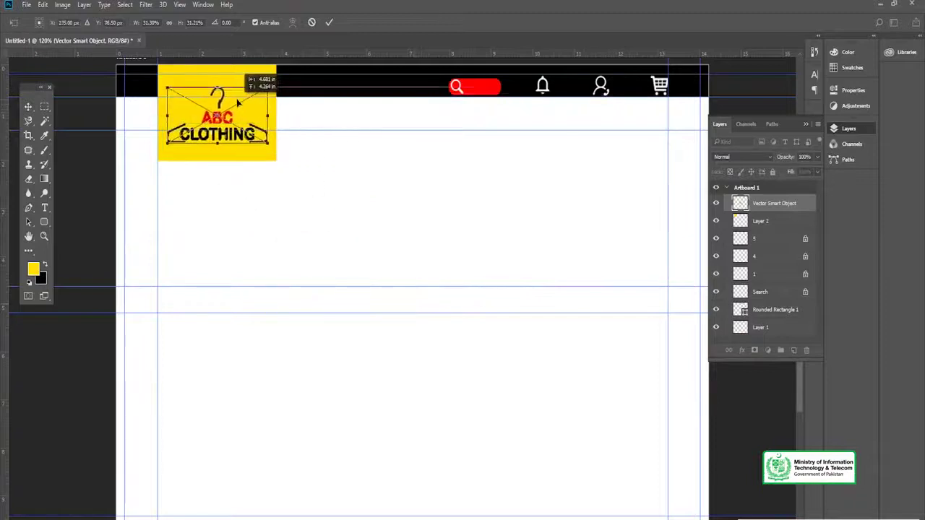
{"action": "key", "text": "shift+Down"}
{"action": "key", "text": "Return"}
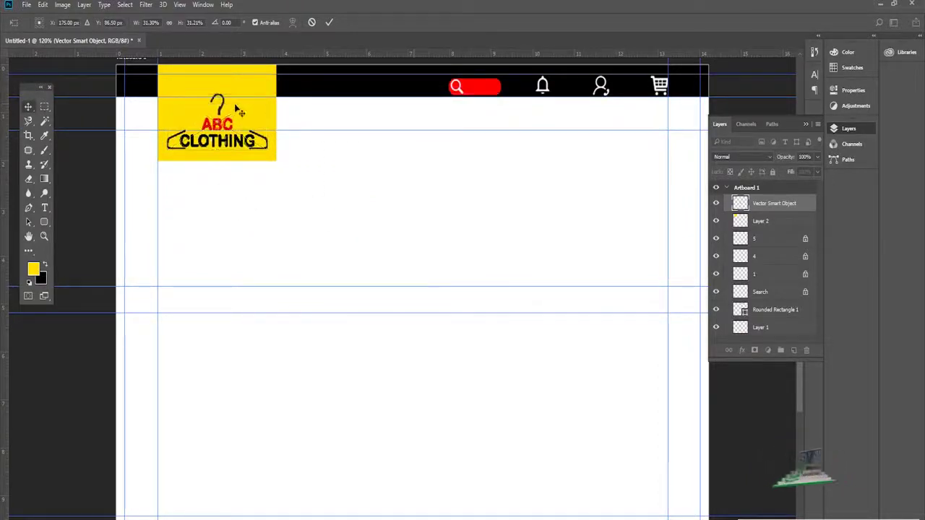
{"action": "key", "text": "Return"}
Step: Nudge the ABC CLOTHING logo slightly further down within the yellow rectangle
{"action": "key", "text": "ctrl+e"}
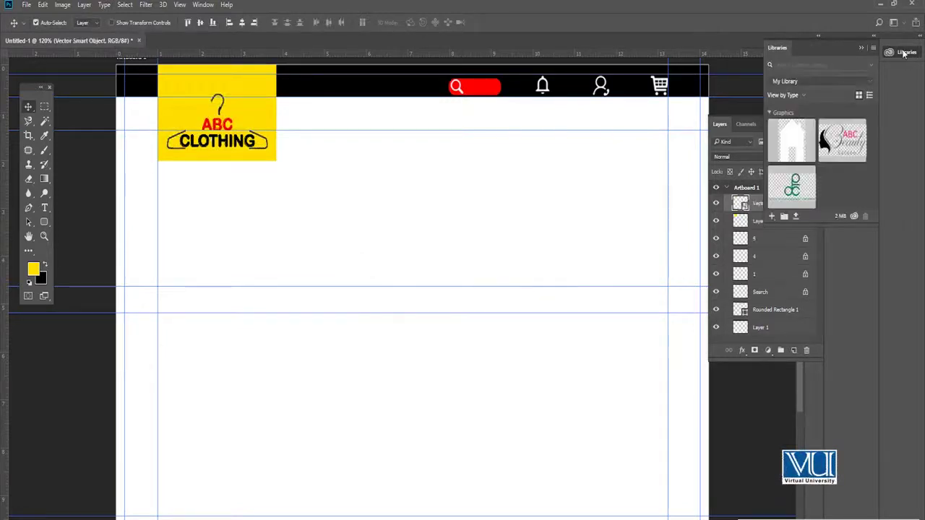
{"action": "left_click", "coordinate": [903, 54]}
{"action": "left_click_drag", "start_coordinate": [233, 134], "coordinate": [309, 145]}
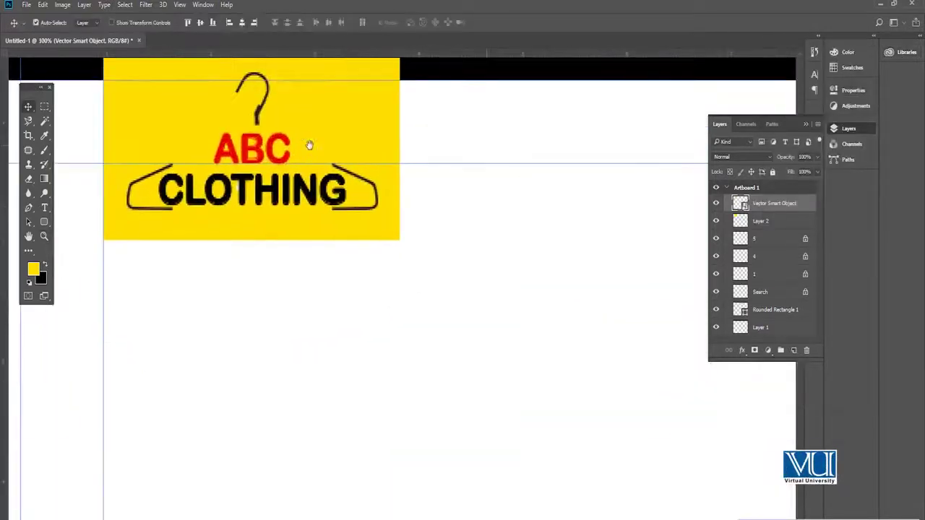
{"action": "key", "text": "Down"}
{"action": "key", "text": "Down"}
{"action": "key", "text": "Down"}
{"action": "key", "text": "Down"}
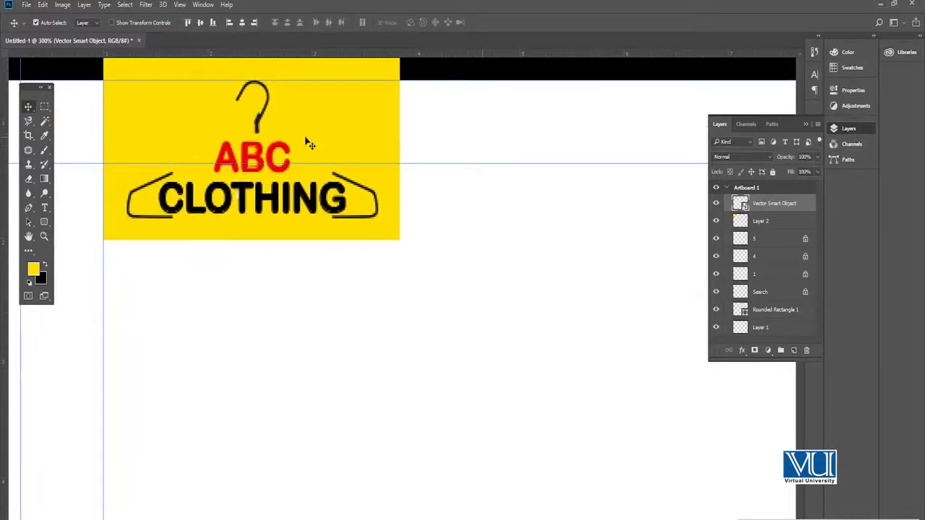
Step: Examine how the yellow logo block sits against the whole header bar
{"action": "key", "text": "z"}
{"action": "left_click", "coordinate": [353, 138], "text": "alt"}
{"action": "left_click", "coordinate": [397, 200], "text": "alt"}
{"action": "key", "text": "v"}
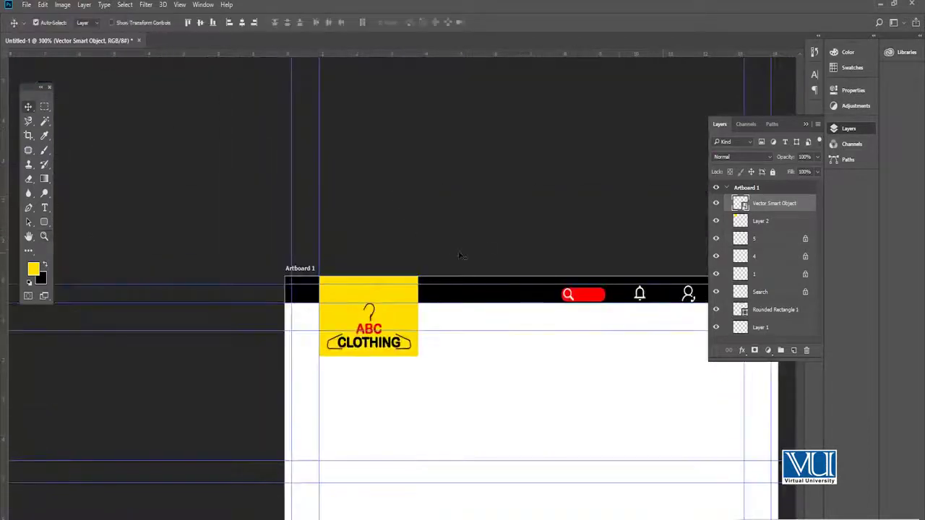
{"action": "left_click_drag", "start_coordinate": [493, 247], "coordinate": [311, 169]}
{"action": "left_click_drag", "start_coordinate": [477, 193], "coordinate": [397, 165]}
{"action": "key", "text": "z"}
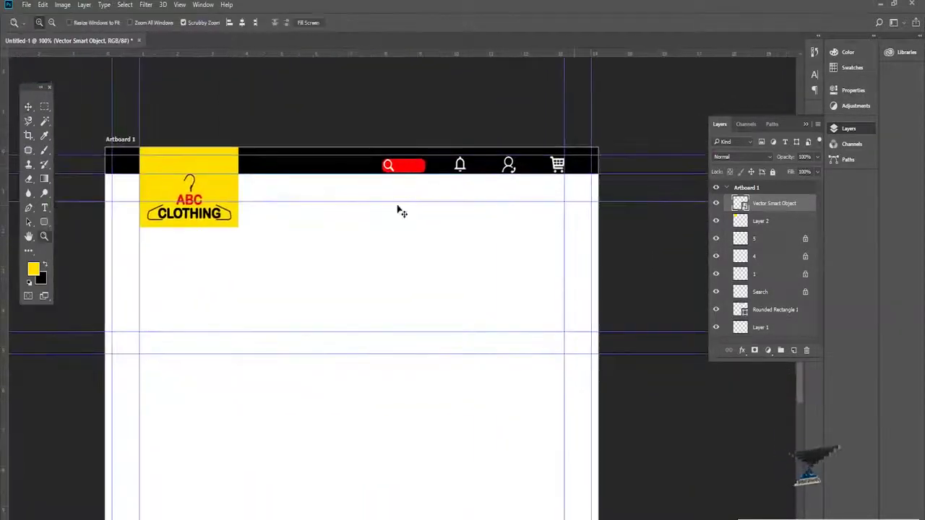
{"action": "left_click", "coordinate": [208, 192]}
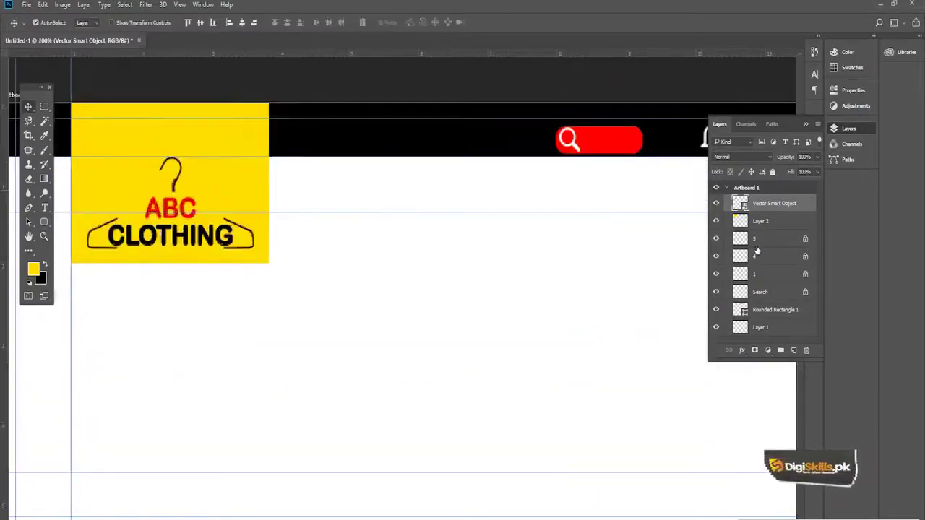
Step: Link the Vector Smart Object logo layer with the yellow rectangle on Layer 2
{"action": "left_click", "coordinate": [719, 205]}
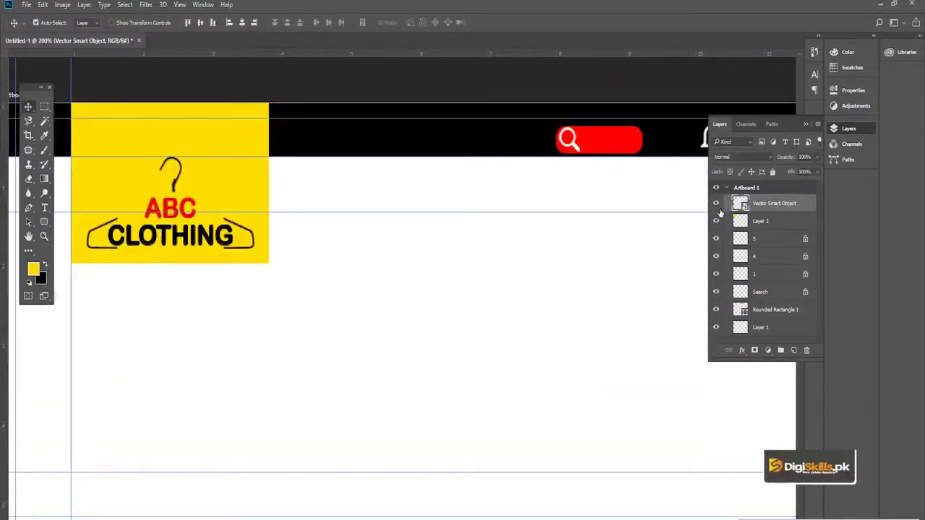
{"action": "left_click", "coordinate": [718, 221]}
{"action": "left_click", "coordinate": [718, 220]}
{"action": "left_click", "coordinate": [761, 222], "text": "ctrl"}
{"action": "right_click", "coordinate": [761, 221]}
{"action": "left_click", "coordinate": [788, 308]}
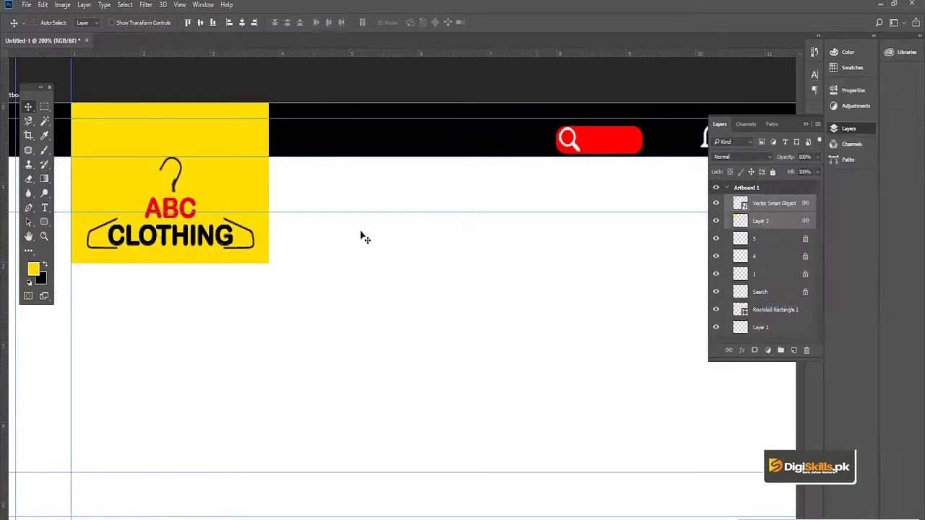
Step: Scale the linked logo block down from its lower right corner until its lower edge meets the guide below the header
{"action": "key", "text": "ctrl+t"}
{"action": "left_click_drag", "start_coordinate": [269, 265], "coordinate": [210, 209]}
{"action": "key", "text": "Return"}
Step: Add the text MEN in Myriad Pro Bold Italic beside the logo block, just below the black header
{"action": "key", "text": "z"}
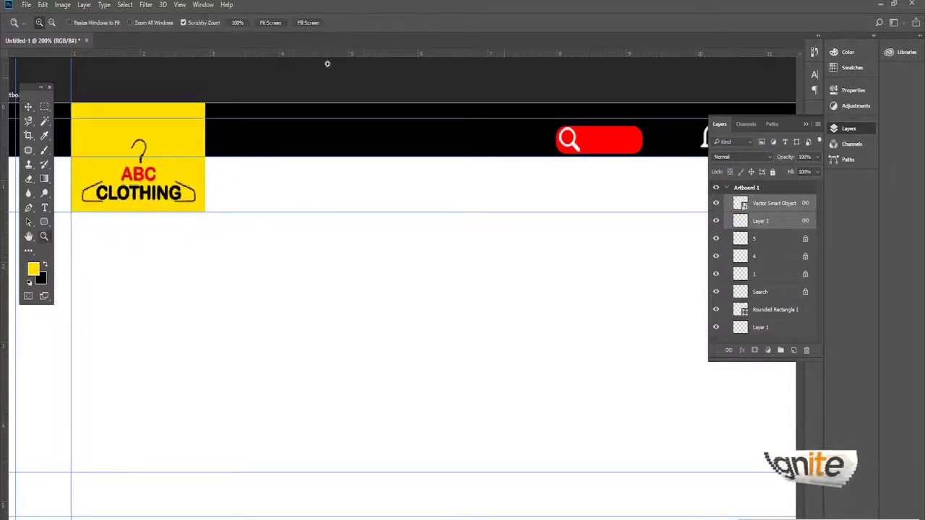
{"action": "left_click", "coordinate": [269, 22]}
{"action": "key", "text": "v"}
{"action": "key", "text": "ctrl+space"}
{"action": "left_click_drag", "start_coordinate": [247, 130], "coordinate": [274, 154]}
{"action": "key", "text": "t"}
{"action": "left_click", "coordinate": [260, 159]}
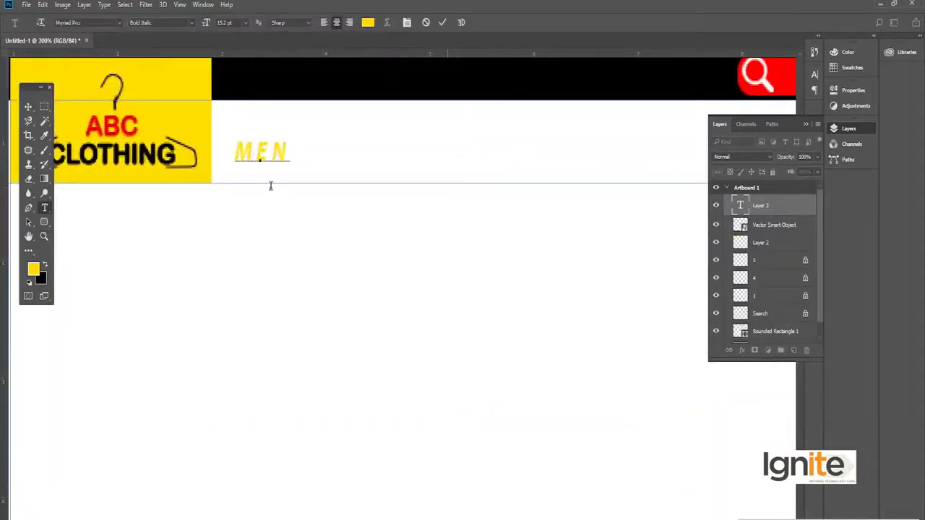
Step: Recolour the MEN text black, move it down to the guide and enlarge it to 18.28 pt
{"action": "left_click", "coordinate": [28, 106]}
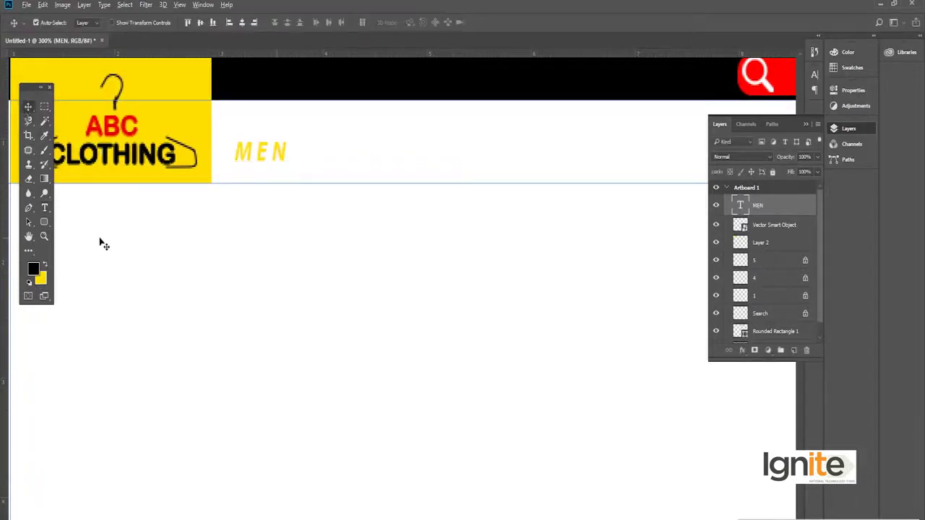
{"action": "left_click_drag", "start_coordinate": [267, 154], "coordinate": [272, 178]}
{"action": "key", "text": "ctrl+t"}
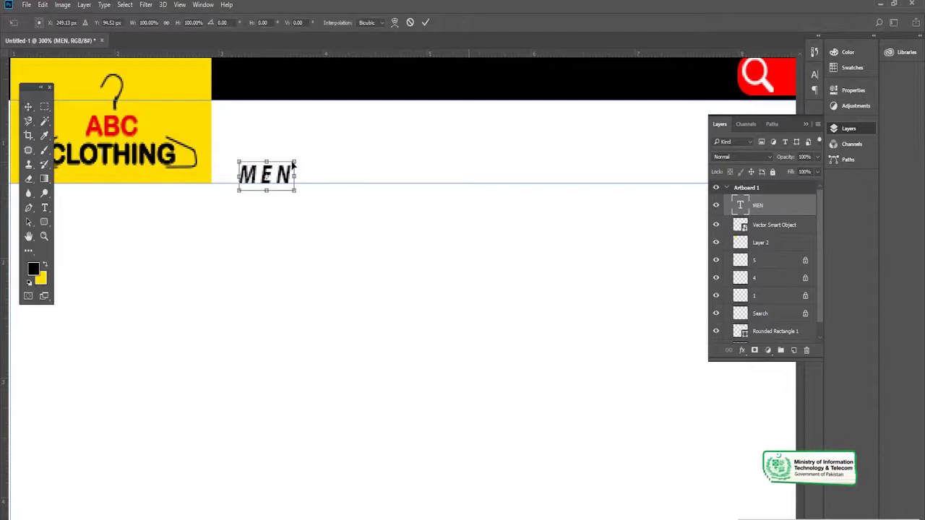
{"action": "left_click_drag", "start_coordinate": [300, 159], "coordinate": [302, 160]}
{"action": "key", "text": "Return"}
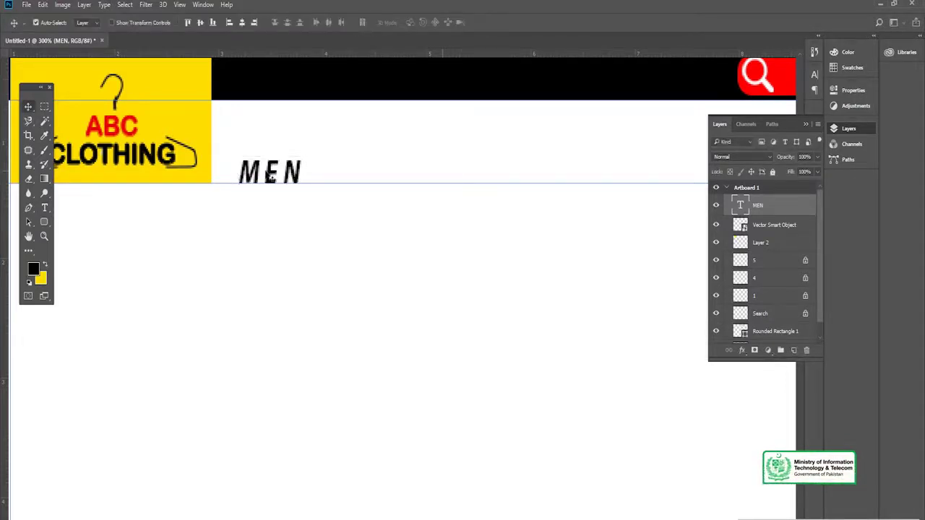
Step: Duplicate the MEN text to its right along the guide and change the copy to WOMEN
{"action": "left_click_drag", "start_coordinate": [270, 176], "coordinate": [365, 175]}
{"action": "key", "text": "t"}
{"action": "left_click", "coordinate": [359, 174]}
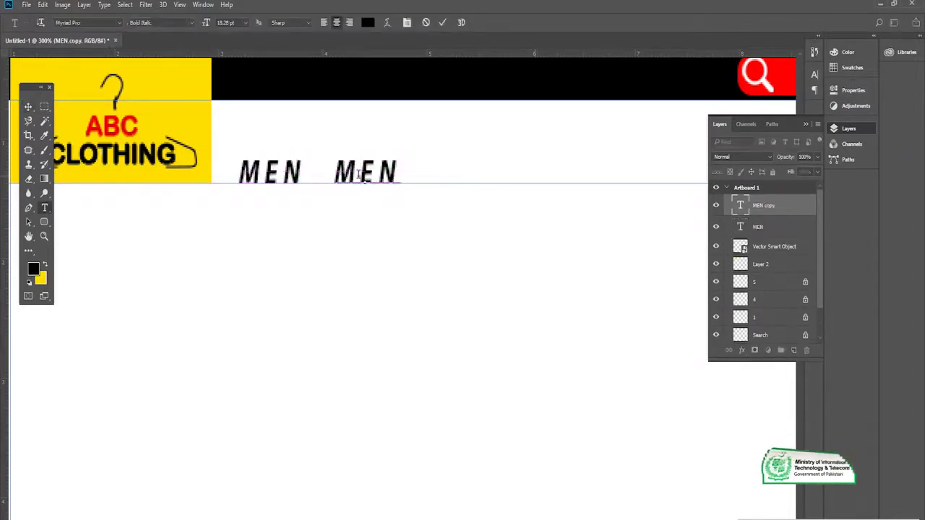
{"action": "key", "text": "BackSpace"}
{"action": "type", "text": "w"}
{"action": "key", "text": "BackSpace"}
{"action": "type", "text": "WOM"}
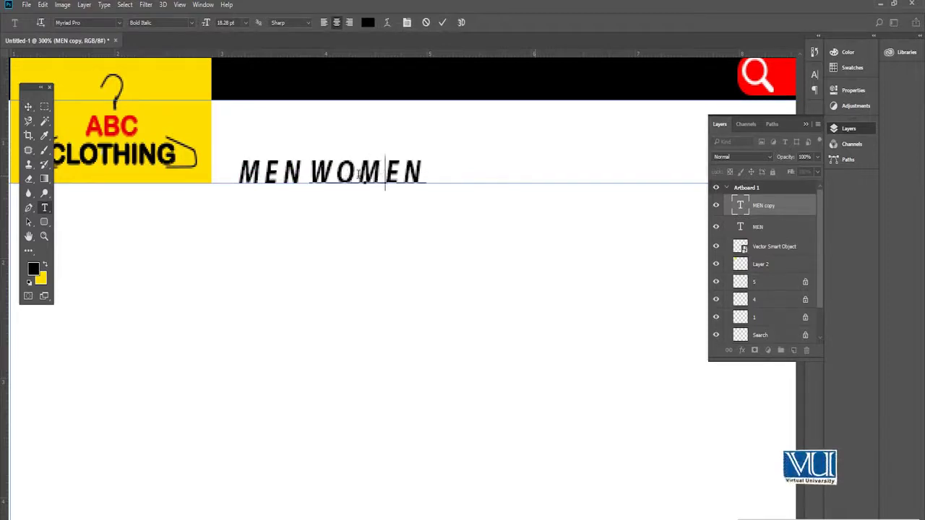
Step: Duplicate the WOMEN text to its right along the guide and change the copy to KID'S
{"action": "left_click", "coordinate": [29, 107]}
{"action": "left_click_drag", "start_coordinate": [346, 174], "coordinate": [501, 180]}
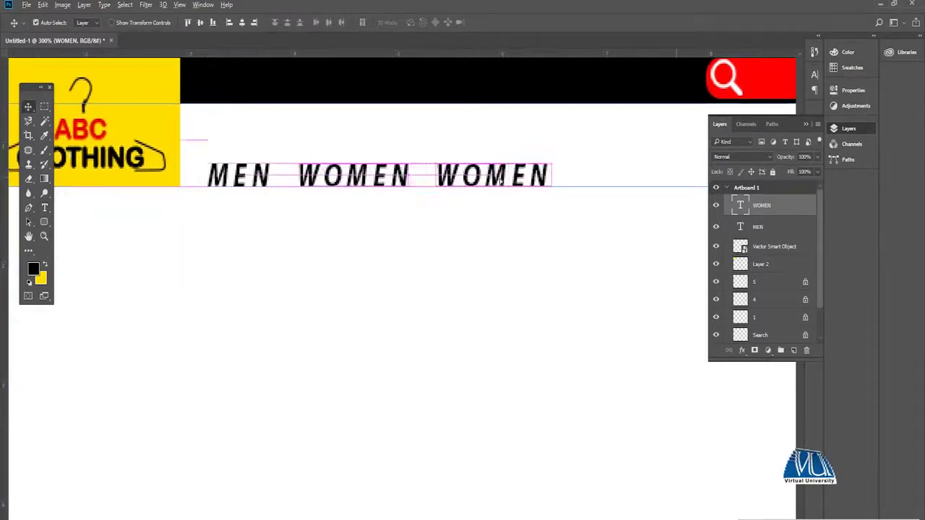
{"action": "double_click", "coordinate": [499, 177]}
{"action": "type", "text": "kID"}
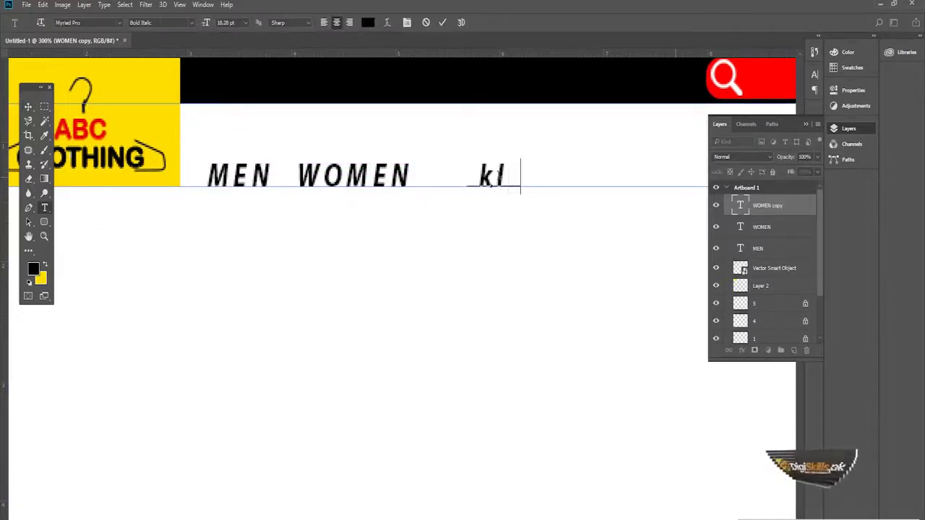
{"action": "key", "text": "BackSpace"}
{"action": "key", "text": "BackSpace"}
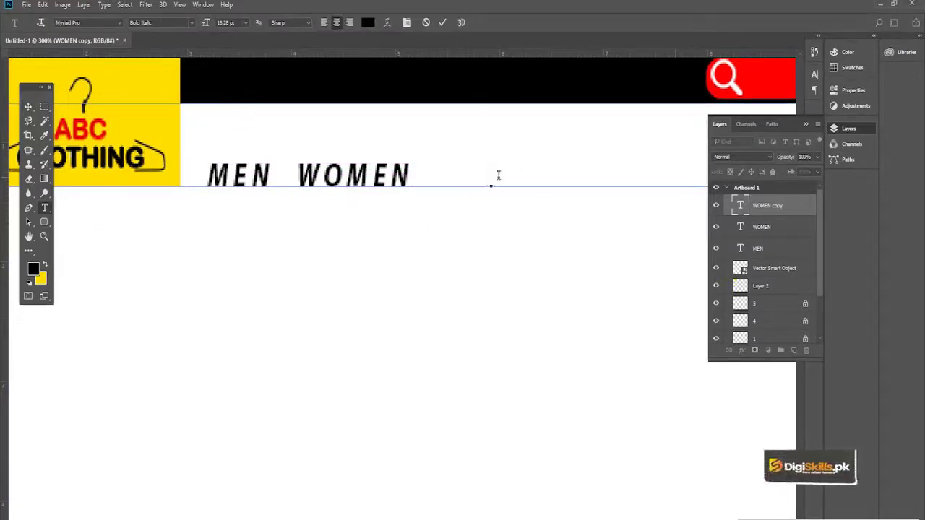
{"action": "type", "text": "ID"}
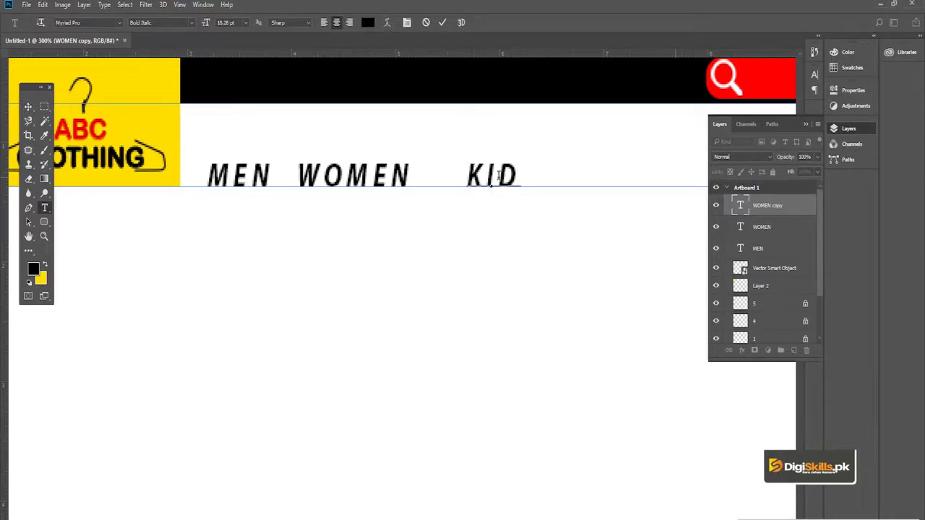
{"action": "type", "text": "'S"}
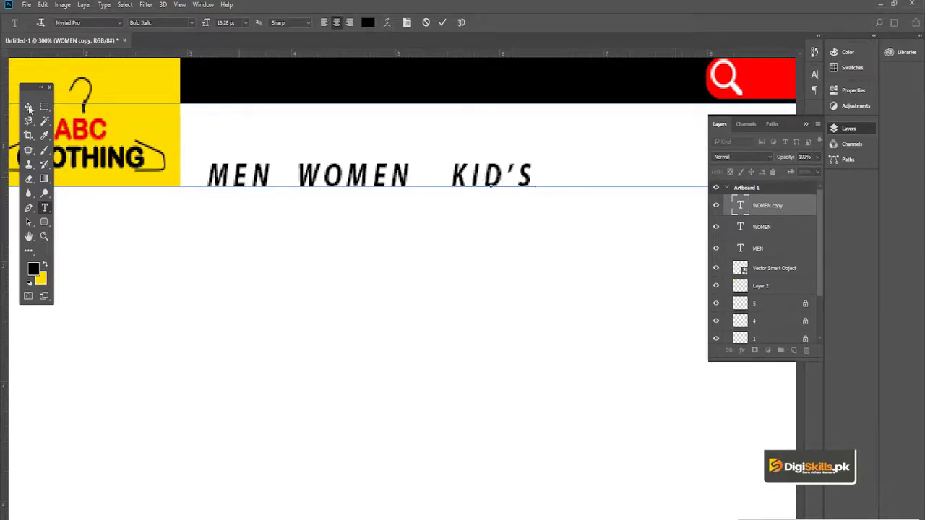
{"action": "left_click", "coordinate": [33, 108]}
Step: Shift WOMEN and KID'S slightly right along the guide to even out the gaps between the navigation items
{"action": "left_click_drag", "start_coordinate": [287, 161], "coordinate": [241, 171]}
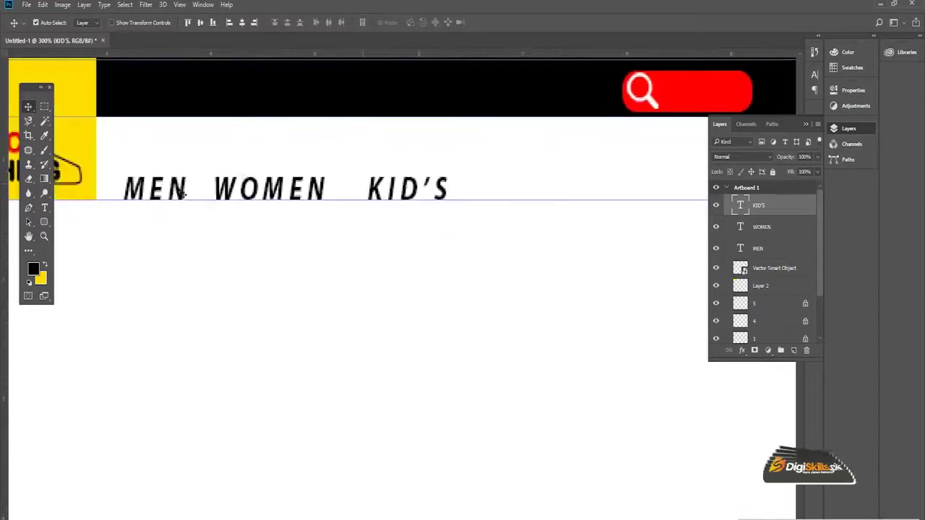
{"action": "left_click", "coordinate": [235, 190]}
{"action": "left_click_drag", "start_coordinate": [235, 190], "coordinate": [246, 189]}
{"action": "left_click_drag", "start_coordinate": [376, 187], "coordinate": [387, 189]}
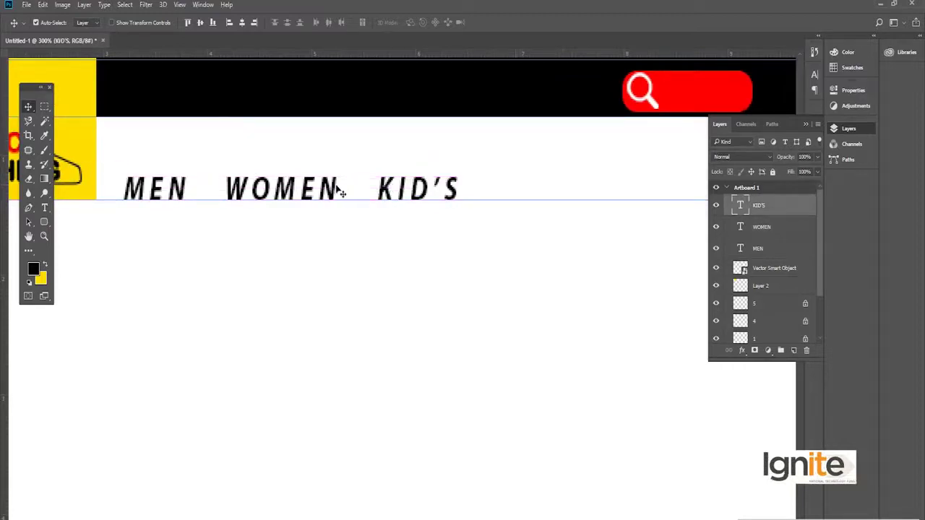
{"action": "left_click", "coordinate": [336, 189]}
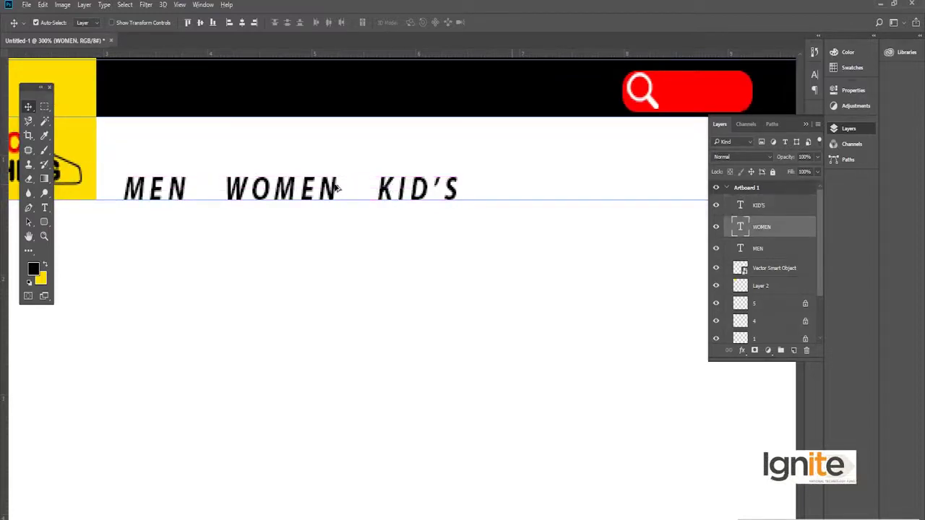
{"action": "key", "text": "Right"}
Step: Duplicate KID'S to its right as NEW ARRIVAL, keeping the same gap as between WOMEN and KID'S
{"action": "left_click", "coordinate": [386, 194]}
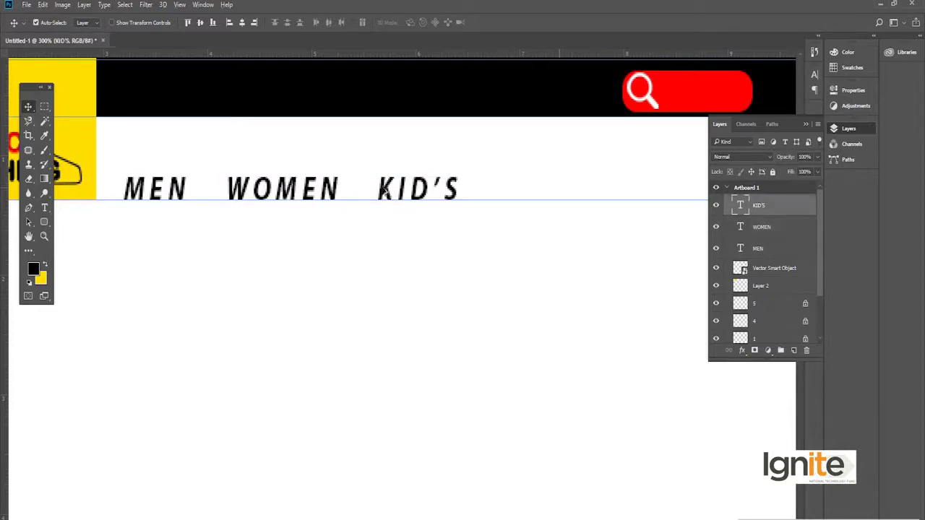
{"action": "left_click_drag", "start_coordinate": [385, 189], "coordinate": [504, 189]}
{"action": "double_click", "coordinate": [536, 188]}
{"action": "double_click", "coordinate": [538, 187]}
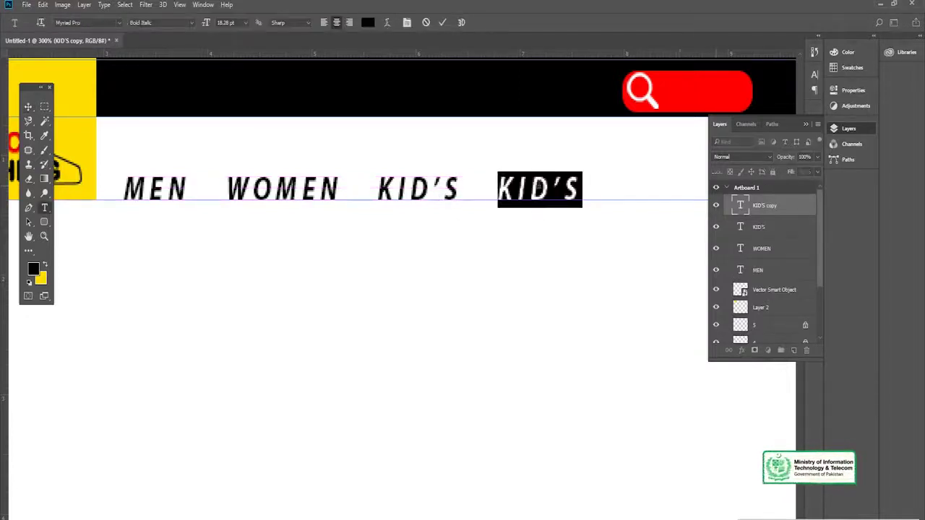
{"action": "type", "text": "NEW ARRIVAL"}
{"action": "left_click", "coordinate": [29, 106]}
{"action": "left_click_drag", "start_coordinate": [419, 159], "coordinate": [227, 175]}
{"action": "left_click_drag", "start_coordinate": [335, 207], "coordinate": [367, 207]}
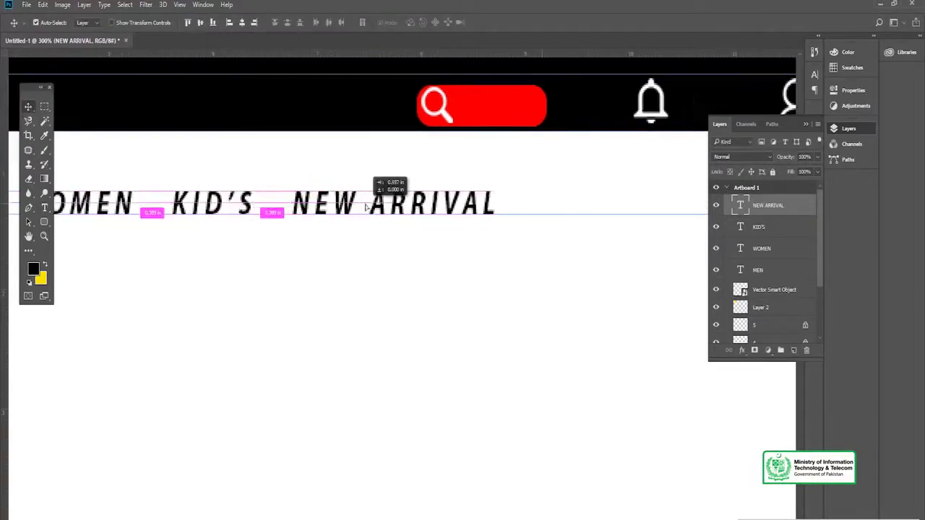
Step: On a new layer, fill a full-width black banner rectangle from just below the navigation row down to the next horizontal guide
{"action": "key", "text": "z"}
{"action": "left_click", "coordinate": [270, 239]}
{"action": "left_click", "coordinate": [267, 248], "text": "alt"}
{"action": "left_click", "coordinate": [263, 253], "text": "alt"}
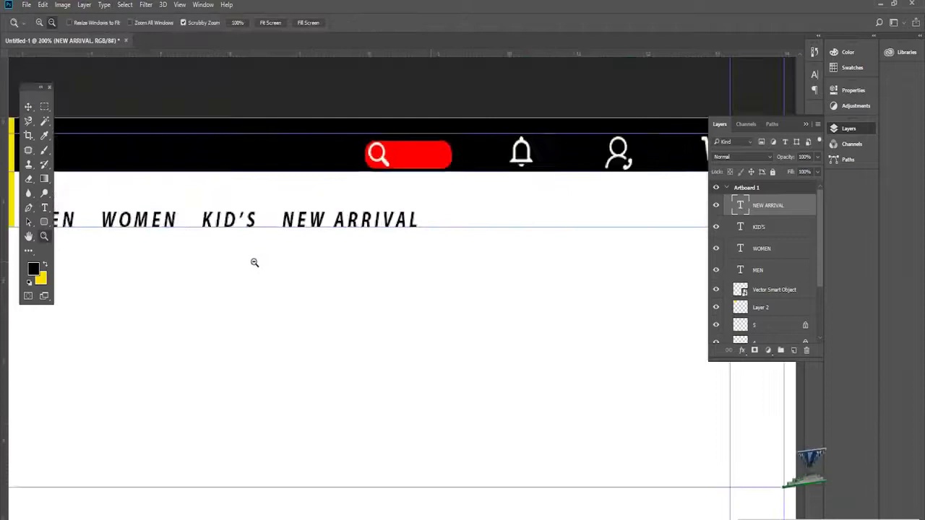
{"action": "left_click", "coordinate": [253, 262], "text": "alt"}
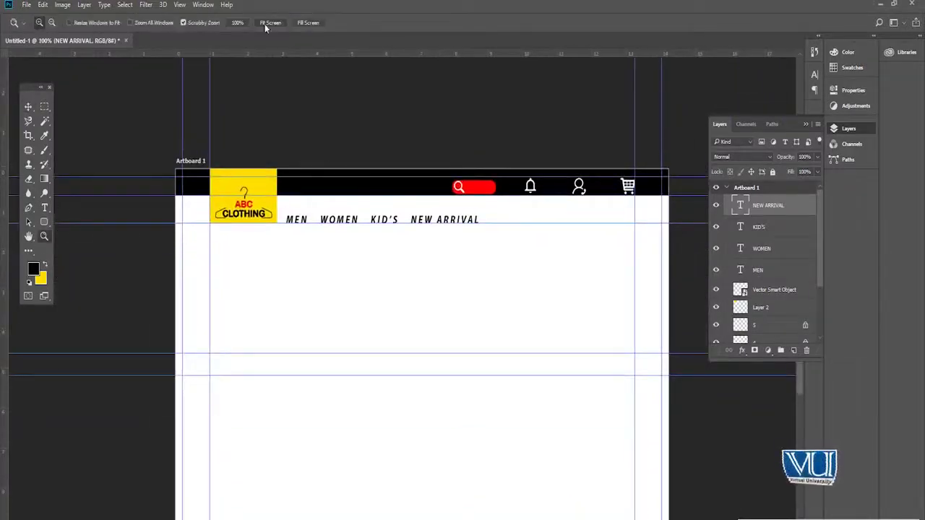
{"action": "left_click", "coordinate": [270, 22]}
{"action": "key", "text": "v"}
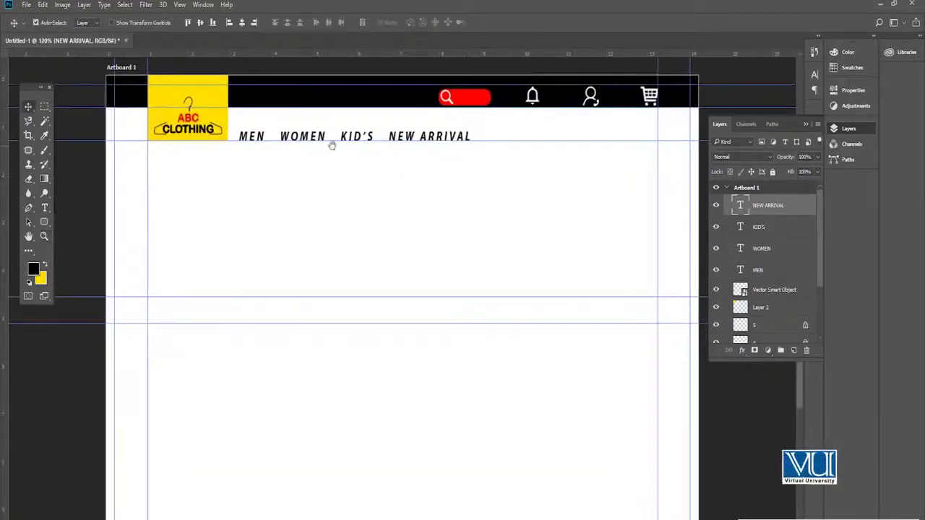
{"action": "left_click_drag", "start_coordinate": [288, 142], "coordinate": [310, 138]}
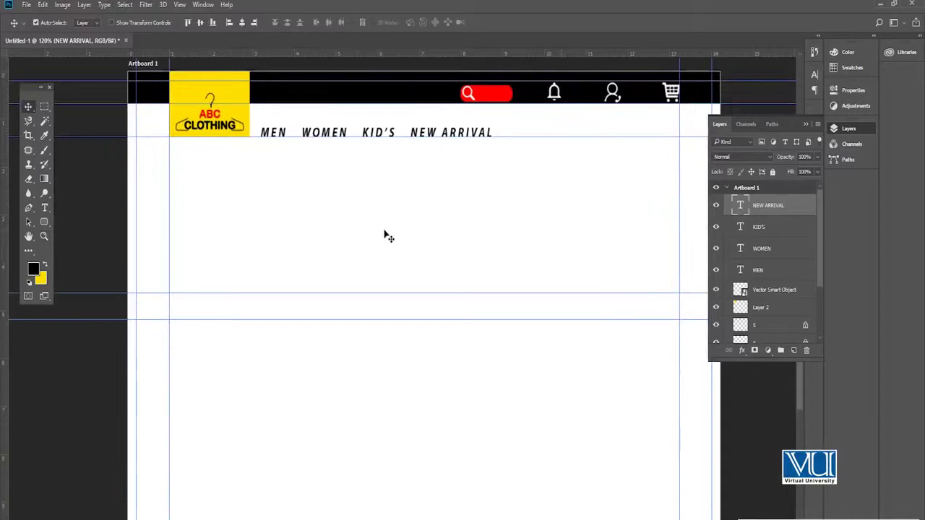
{"action": "left_click", "coordinate": [795, 350]}
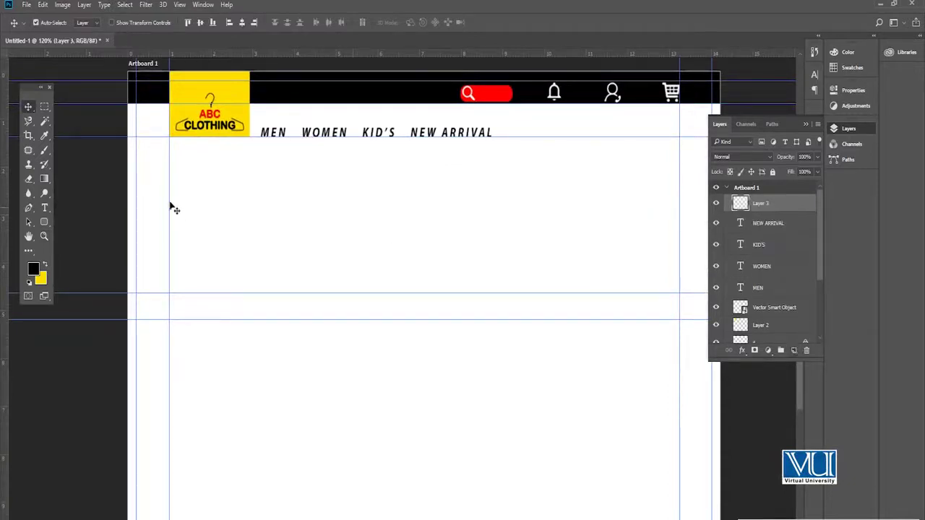
{"action": "left_click", "coordinate": [44, 108]}
{"action": "left_click_drag", "start_coordinate": [127, 145], "coordinate": [721, 293]}
{"action": "key", "text": "v"}
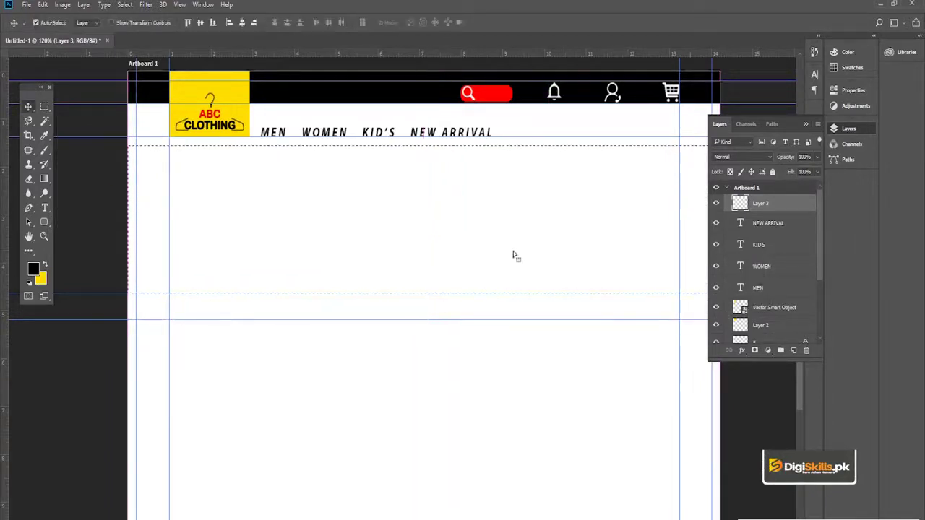
{"action": "key", "text": "alt+BackSpace"}
{"action": "key", "text": "ctrl+d"}
Step: Place the black-and-white group photo 1 from the project's Pics folder above the black banner layer
{"action": "scroll", "coordinate": [345, 440], "scroll_direction": "down", "scroll_amount": 1}
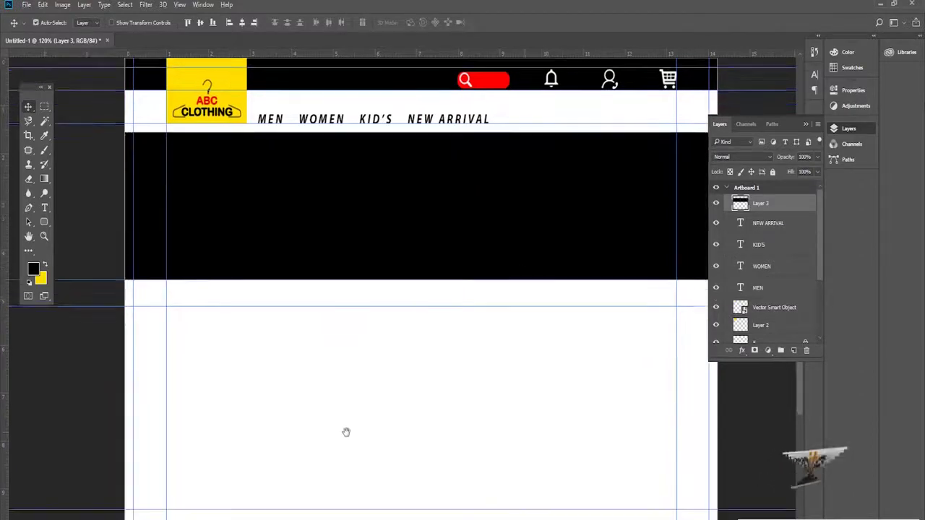
{"action": "key", "text": "z"}
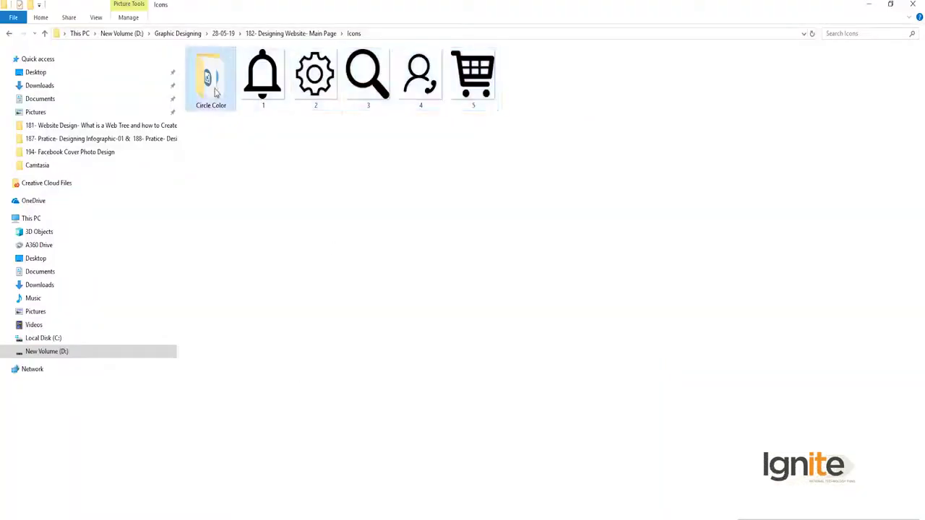
{"action": "double_click", "coordinate": [209, 81]}
{"action": "key", "text": "alt+Left"}
{"action": "key", "text": "alt+Left"}
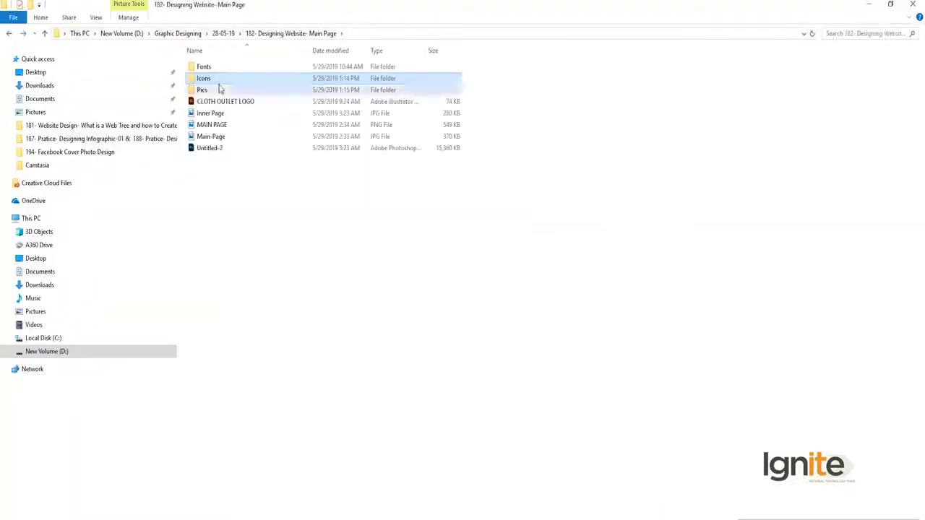
{"action": "double_click", "coordinate": [221, 88]}
{"action": "left_click_drag", "start_coordinate": [196, 75], "coordinate": [475, 275]}
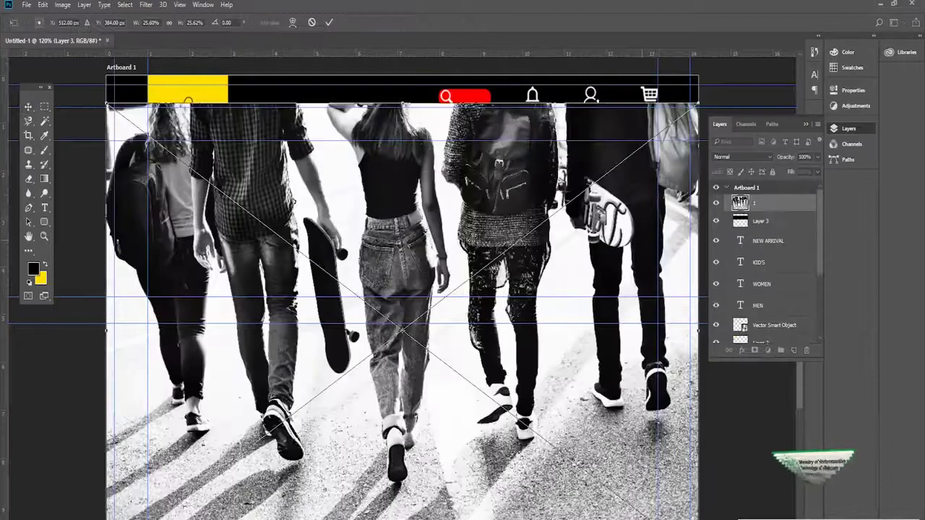
{"action": "key", "text": "Return"}
Step: Clip the group photo to the black banner rectangle with a clipping mask
{"action": "left_click", "coordinate": [348, 382], "text": "alt"}
{"action": "key", "text": "alt+v"}
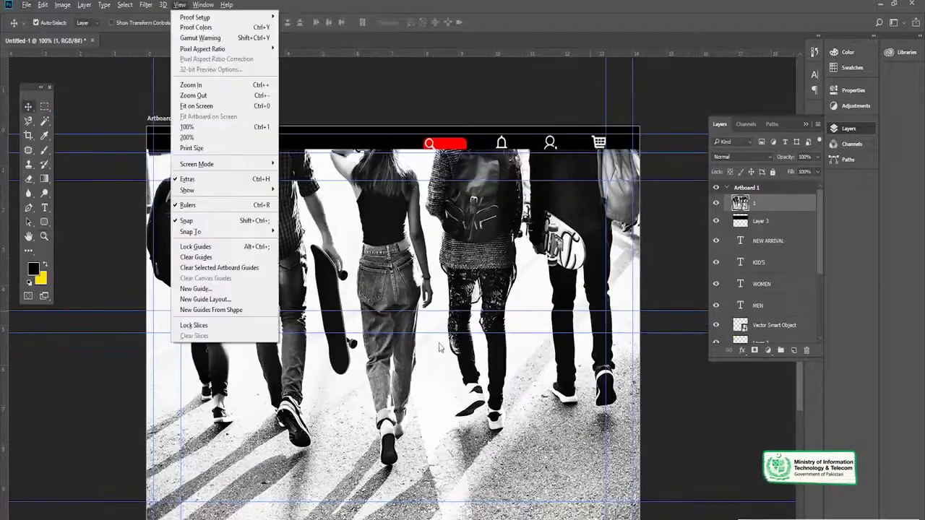
{"action": "key", "text": "Escape"}
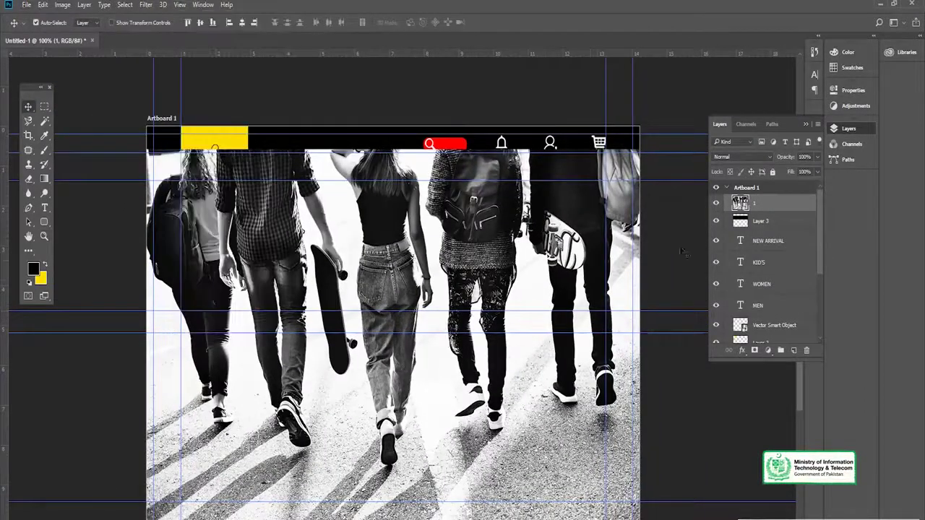
{"action": "left_click", "coordinate": [768, 208], "text": "alt"}
{"action": "left_click_drag", "start_coordinate": [506, 235], "coordinate": [506, 282], "text": "alt"}
{"action": "key", "text": "ctrl+z"}
{"action": "key", "text": "z"}
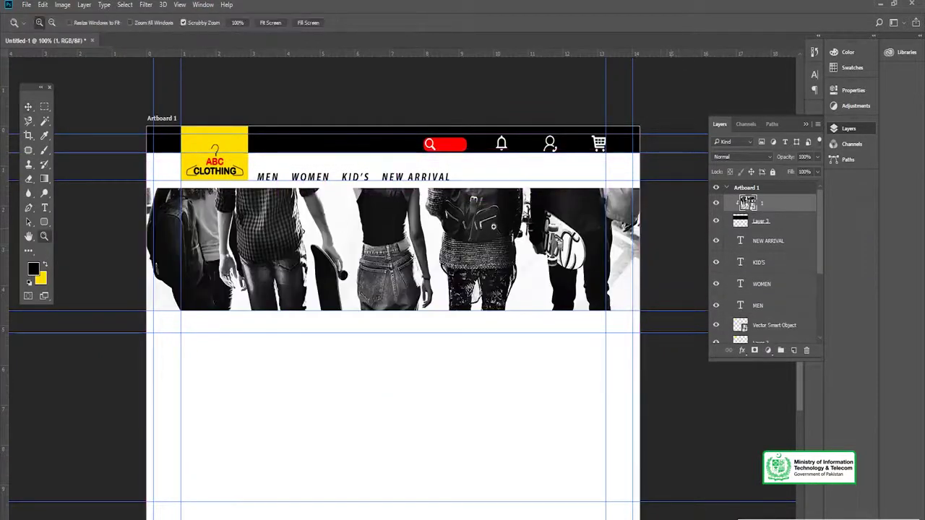
Step: Move the clipped photo down until its upper edge meets the banner's upper edge, and flip it horizontally
{"action": "key", "text": "v"}
{"action": "mouse_move", "coordinate": [488, 234]}
{"action": "left_mouse_down"}
{"action": "mouse_move", "coordinate": [482, 267]}
{"action": "mouse_move", "coordinate": [484, 236]}
{"action": "left_mouse_up"}
{"action": "key", "text": "ctrl+t"}
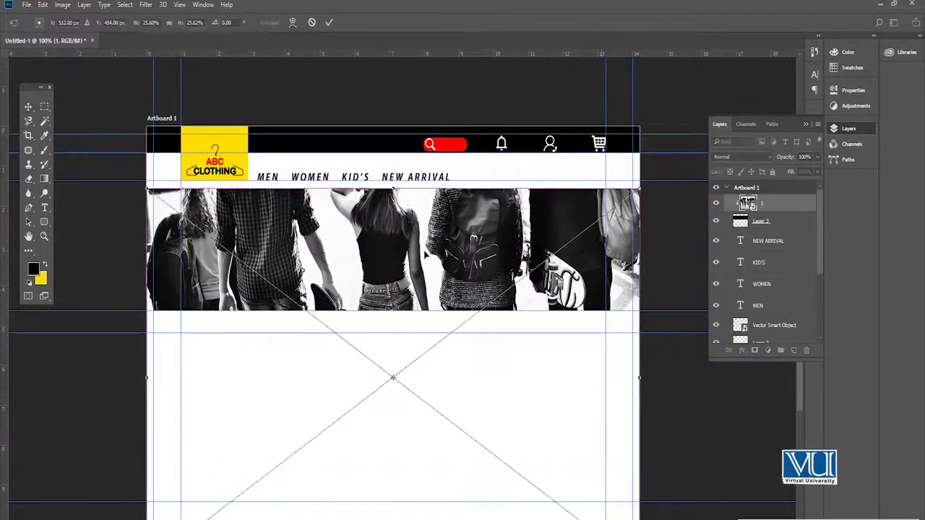
{"action": "key", "text": "Return"}
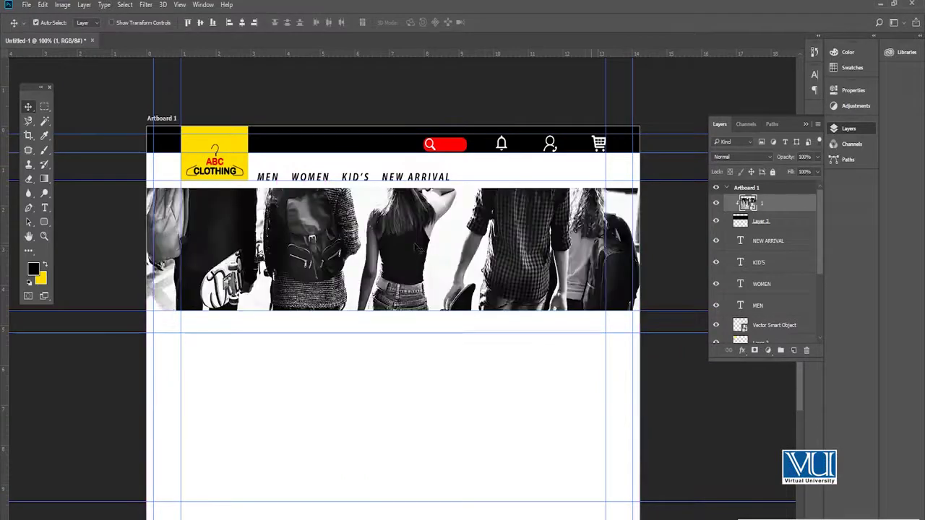
Step: Add a new layer above the banner photo and activate the Rectangular Marquee tool
{"action": "key", "text": "z"}
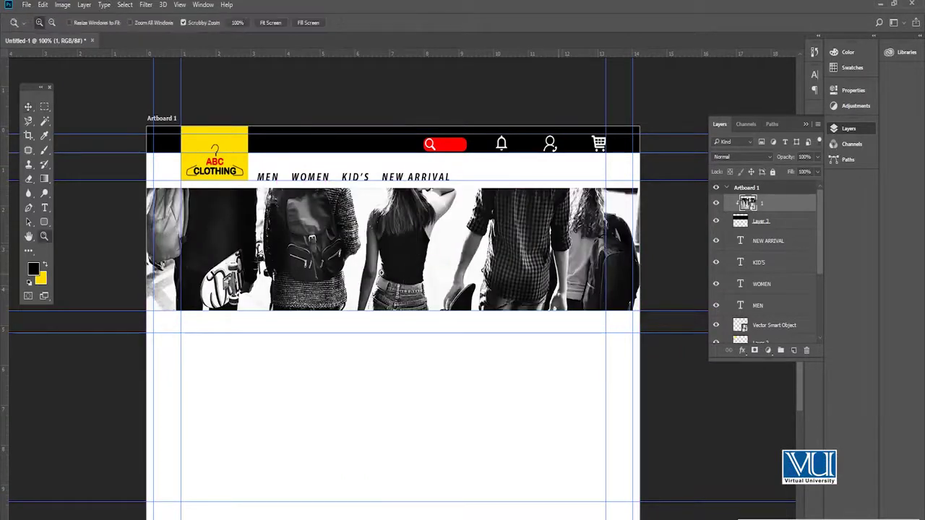
{"action": "left_click", "coordinate": [382, 272], "text": "alt"}
{"action": "left_click", "coordinate": [268, 26]}
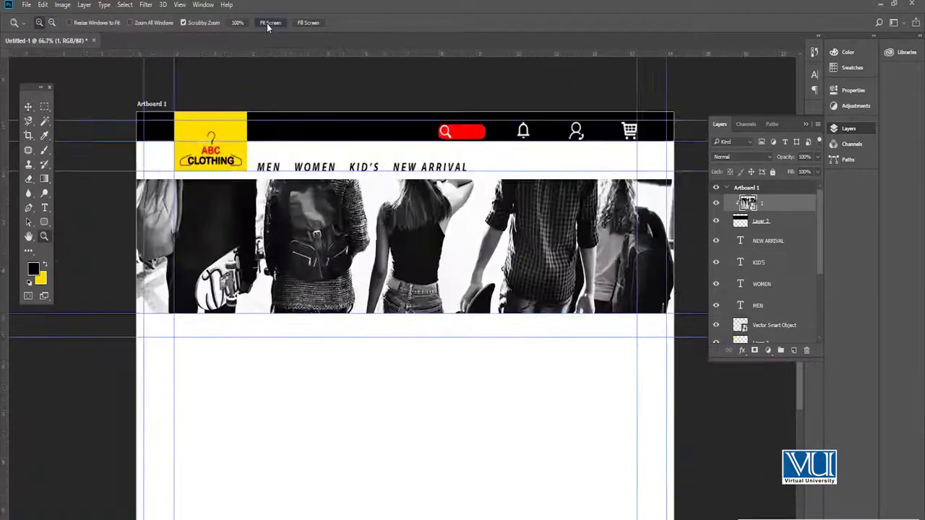
{"action": "key", "text": "v"}
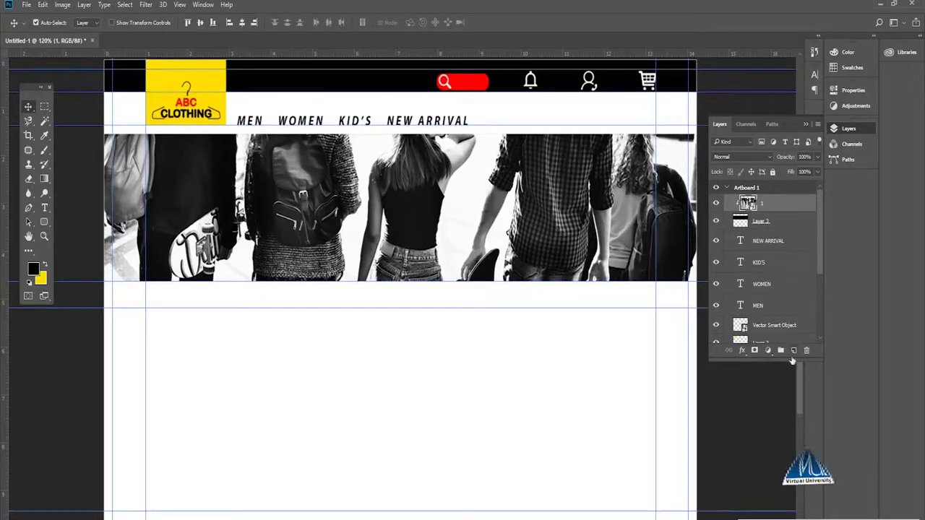
{"action": "left_click", "coordinate": [793, 350]}
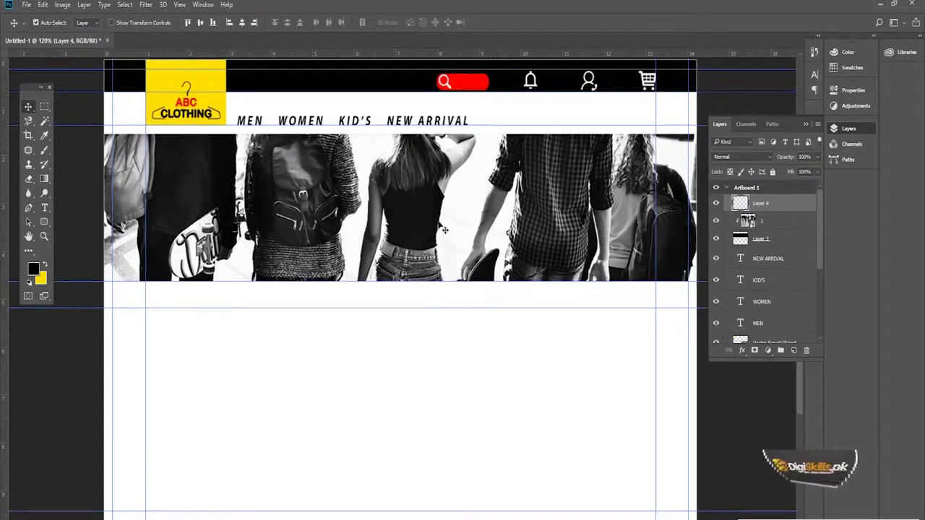
{"action": "left_click", "coordinate": [44, 107]}
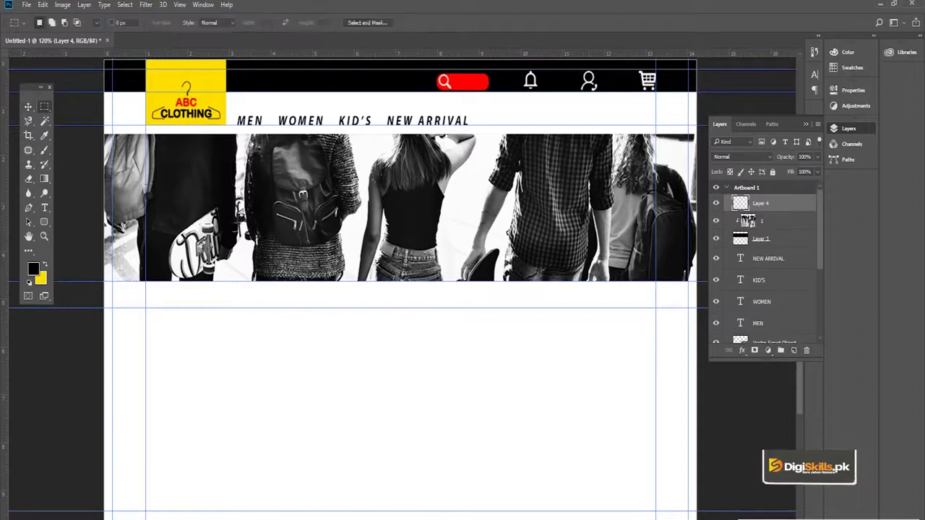
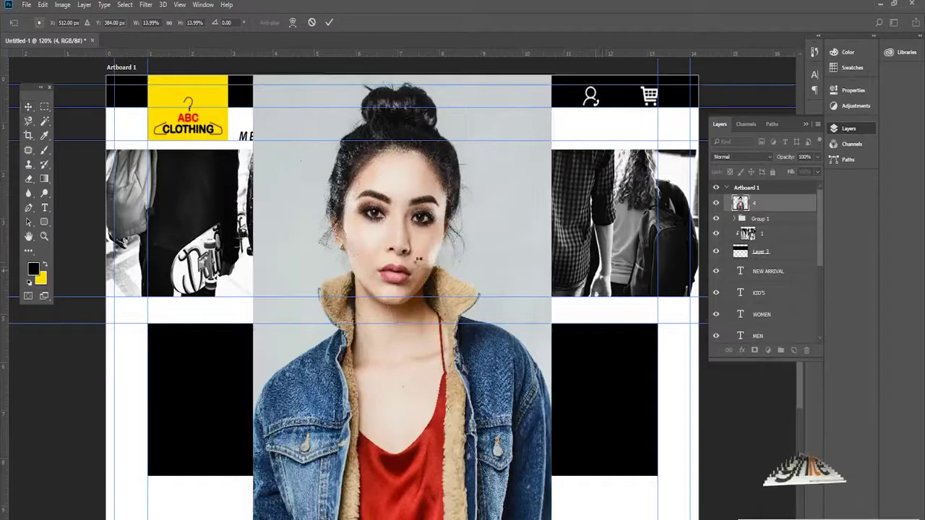
Step: Accept the placed photos 4, 2 and 3, and move the child's photo up and to the right
{"action": "key", "text": "Return"}
{"action": "key", "text": "Return"}
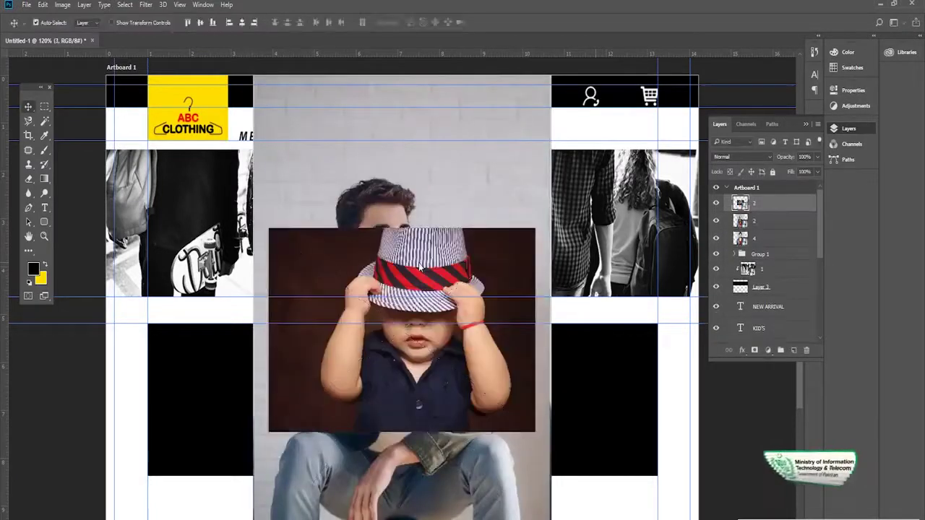
{"action": "left_click_drag", "start_coordinate": [402, 267], "coordinate": [481, 240]}
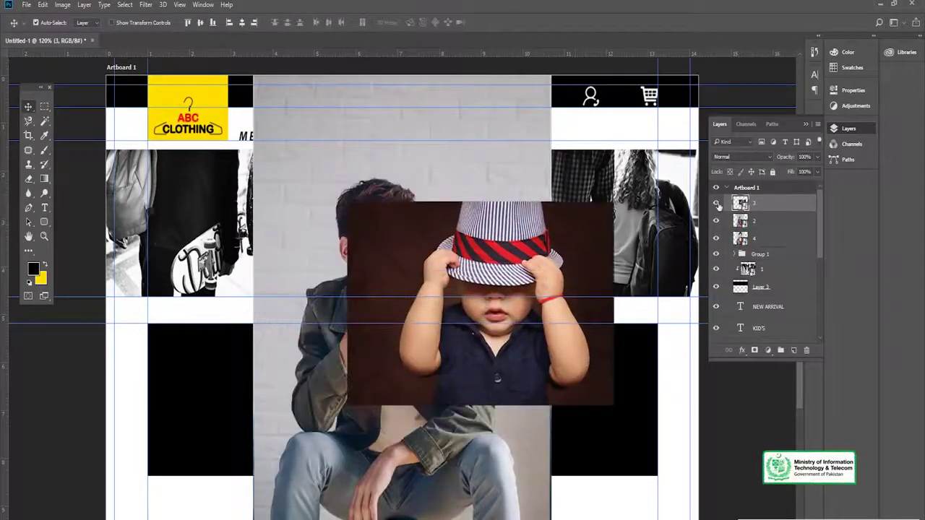
Step: Hide photo layers 3 and 4 and move photo layer 2 directly above Group 1
{"action": "left_click", "coordinate": [716, 205]}
{"action": "left_click", "coordinate": [716, 237]}
{"action": "left_click_drag", "start_coordinate": [770, 222], "coordinate": [782, 251]}
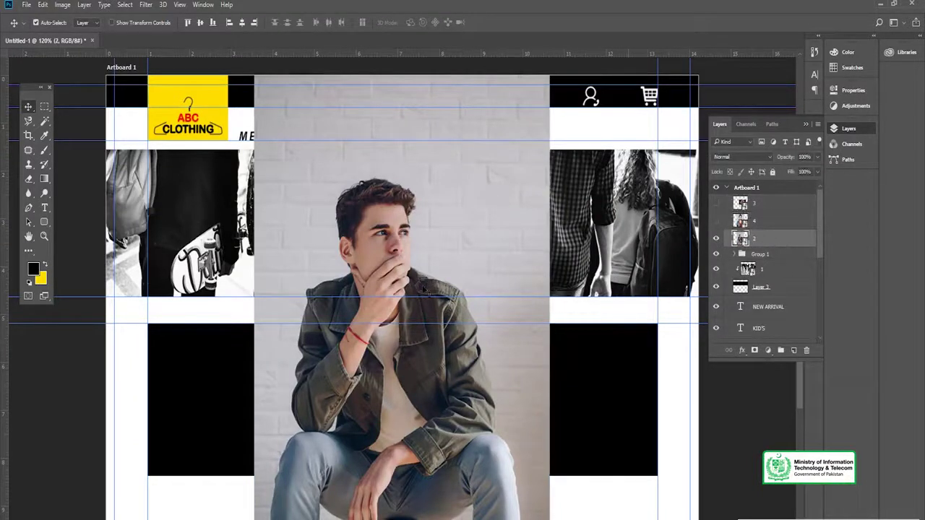
Step: Scale down the man's photo on layer 2 and move it over the first black box below the banner
{"action": "key", "text": "ctrl+t"}
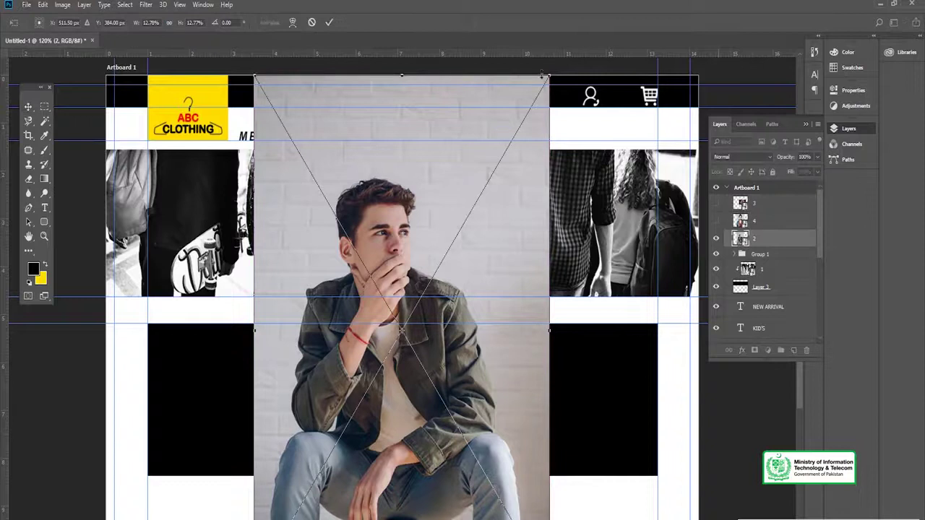
{"action": "left_click_drag", "start_coordinate": [550, 77], "coordinate": [470, 213]}
{"action": "left_click_drag", "start_coordinate": [433, 258], "coordinate": [246, 306]}
{"action": "key", "text": "Return"}
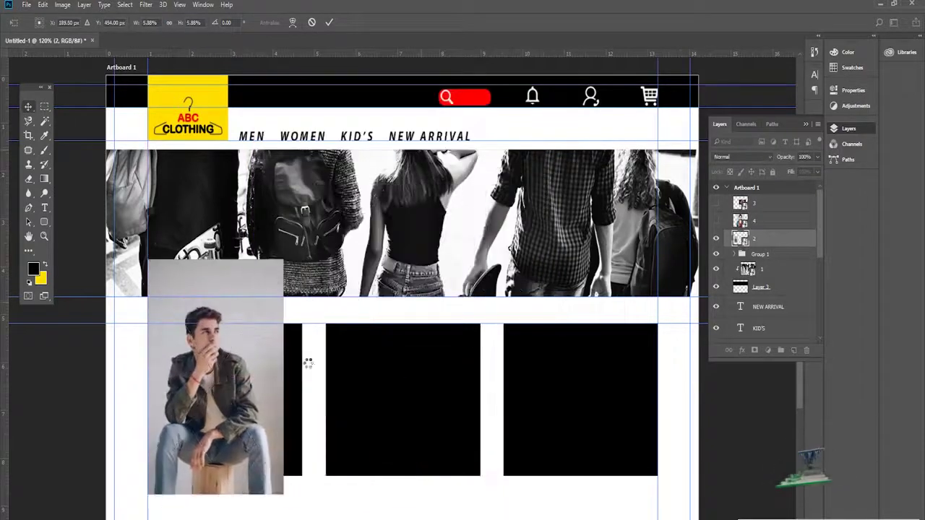
Step: Move photo layer 2 directly above Layer 4 in Group 1 and clip it to that box
{"action": "left_click", "coordinate": [302, 362]}
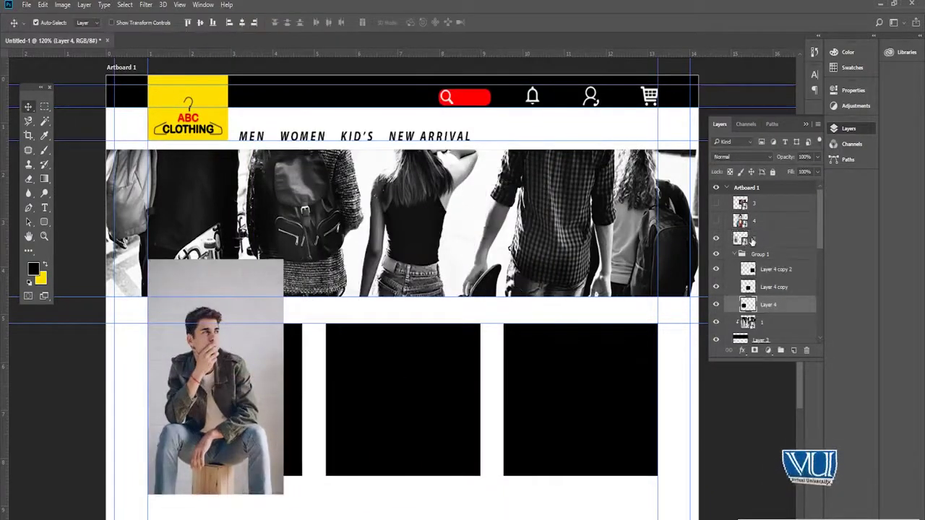
{"action": "left_click_drag", "start_coordinate": [757, 240], "coordinate": [766, 302]}
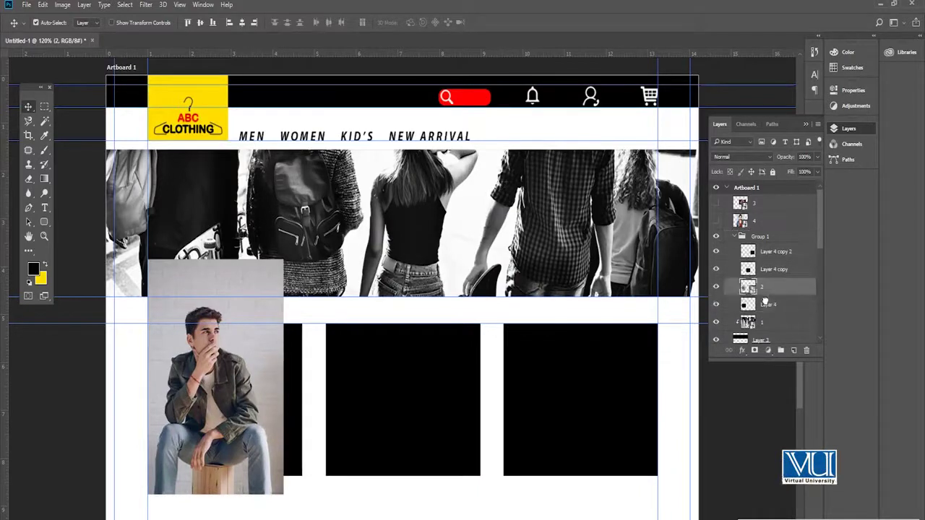
{"action": "left_click", "coordinate": [766, 292], "text": "alt"}
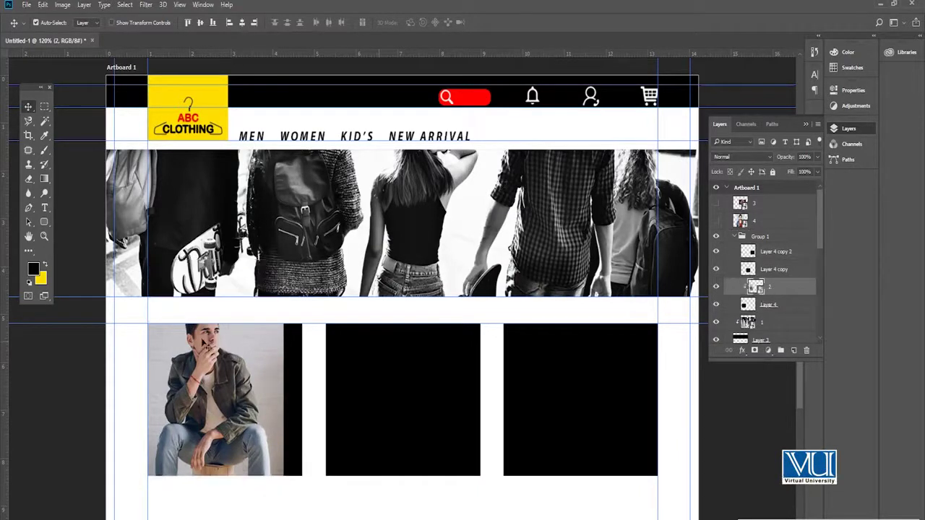
Step: Enlarge the clipped man's photo and reposition it so it fills the first box with his head inside
{"action": "key", "text": "ctrl+t"}
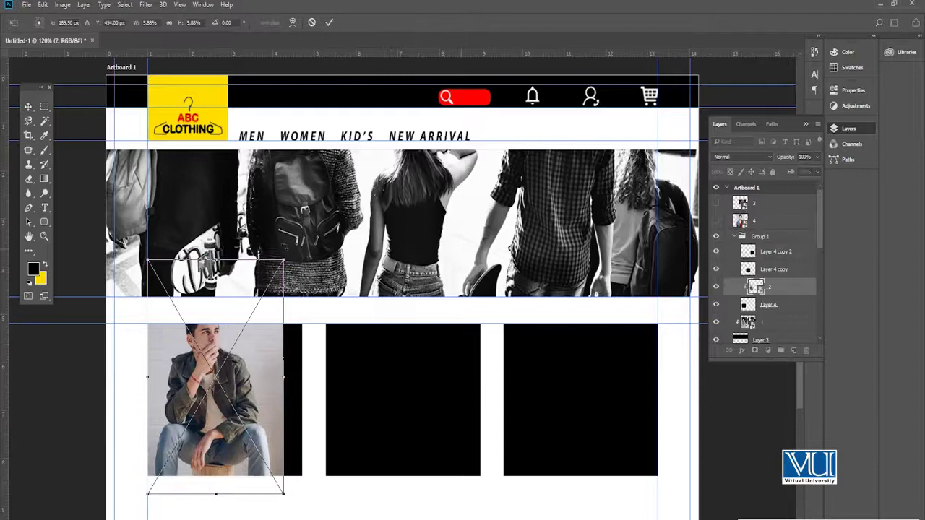
{"action": "left_click_drag", "start_coordinate": [287, 256], "coordinate": [307, 227]}
{"action": "left_click_drag", "start_coordinate": [264, 364], "coordinate": [291, 386]}
{"action": "key", "text": "Return"}
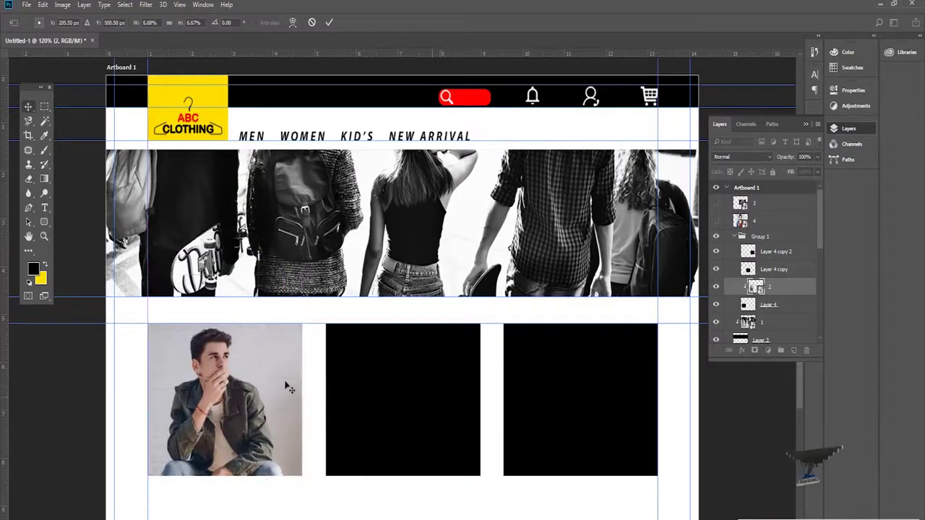
Step: Show photo layer 4, move it directly above Layer 4 copy and clip it to the middle box
{"action": "left_click", "coordinate": [454, 382]}
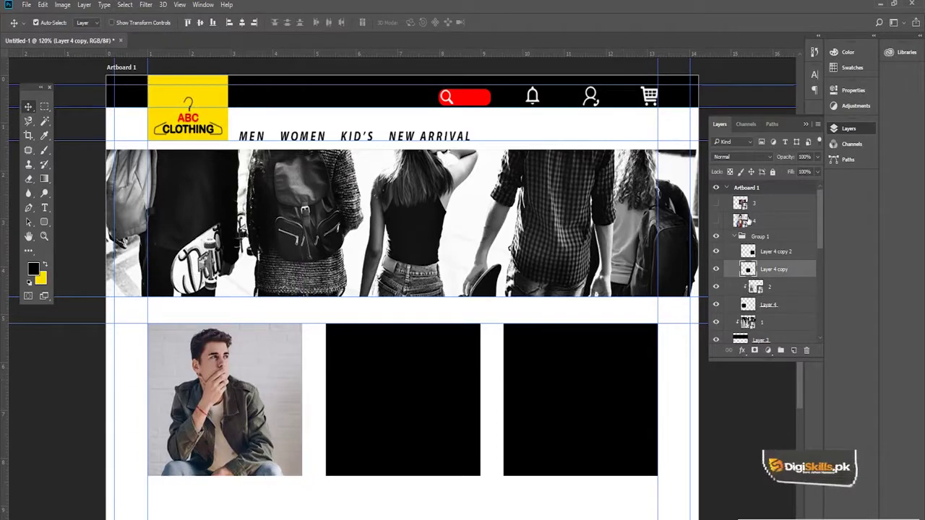
{"action": "left_click", "coordinate": [725, 223]}
{"action": "left_click", "coordinate": [717, 221]}
{"action": "mouse_move", "coordinate": [772, 270]}
{"action": "left_mouse_down"}
{"action": "mouse_move", "coordinate": [766, 302]}
{"action": "mouse_move", "coordinate": [758, 264]}
{"action": "left_mouse_up"}
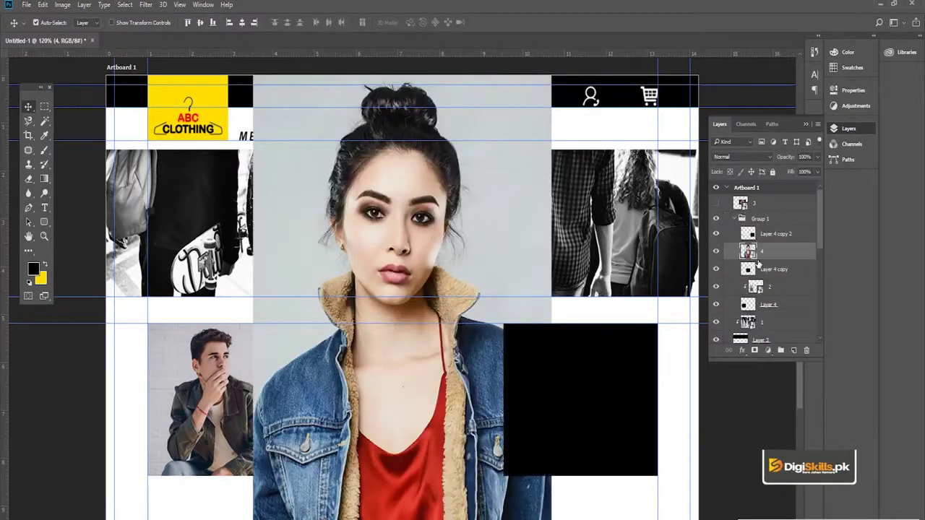
{"action": "left_click", "coordinate": [764, 257], "text": "alt"}
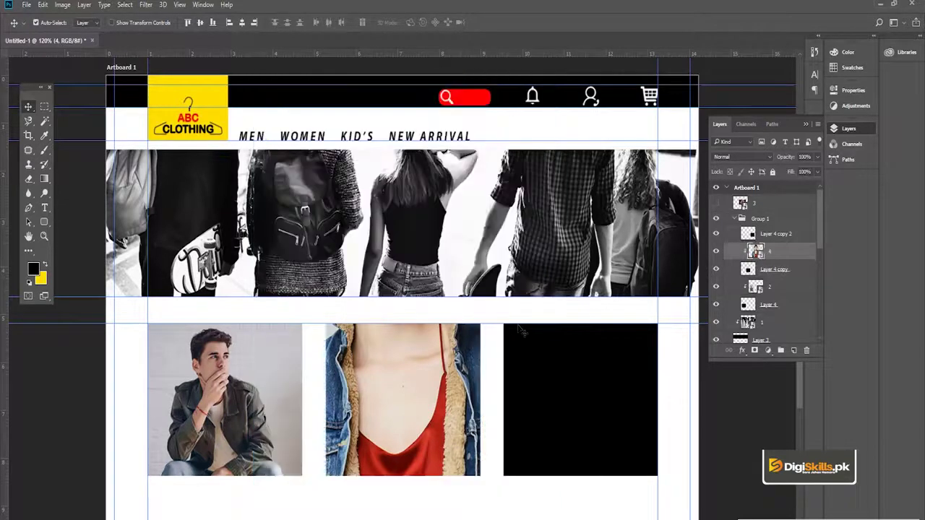
Step: Scale down the clipped woman's photo and position it so her face and jacket fill the middle box
{"action": "key", "text": "ctrl+t"}
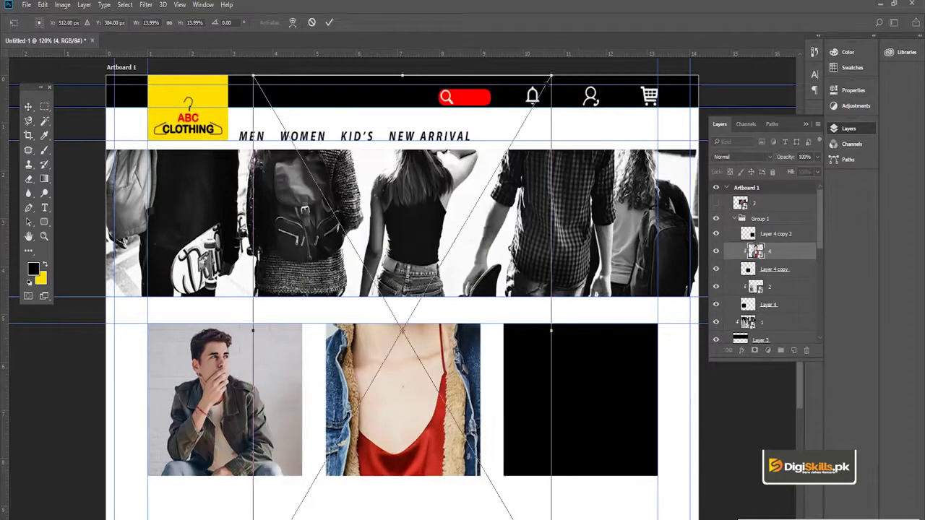
{"action": "left_click_drag", "start_coordinate": [551, 77], "coordinate": [469, 216]}
{"action": "left_click_drag", "start_coordinate": [433, 296], "coordinate": [417, 382]}
{"action": "left_click_drag", "start_coordinate": [453, 519], "coordinate": [484, 519]}
{"action": "left_click_drag", "start_coordinate": [457, 436], "coordinate": [461, 407]}
{"action": "key", "text": "Return"}
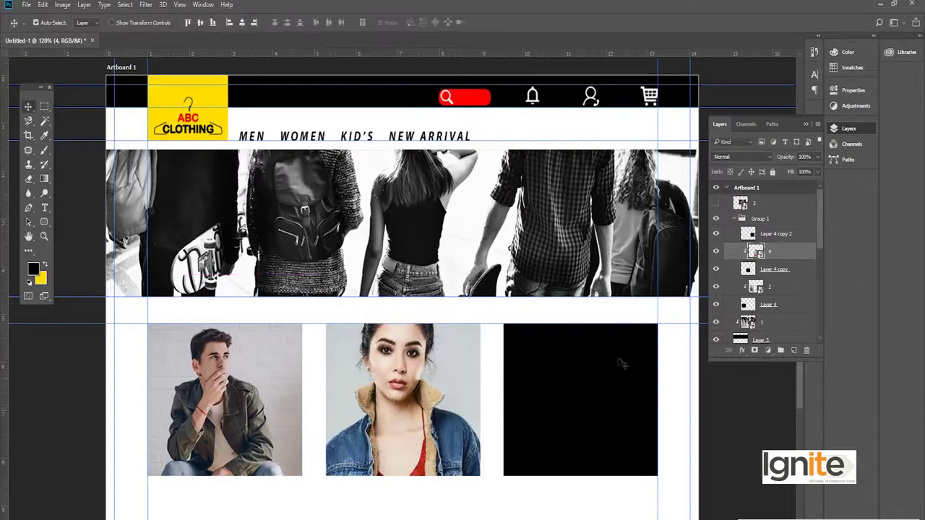
Step: Show photo layer 3 and move it into Group 1 directly above Layer 4 copy 2
{"action": "left_click", "coordinate": [757, 205]}
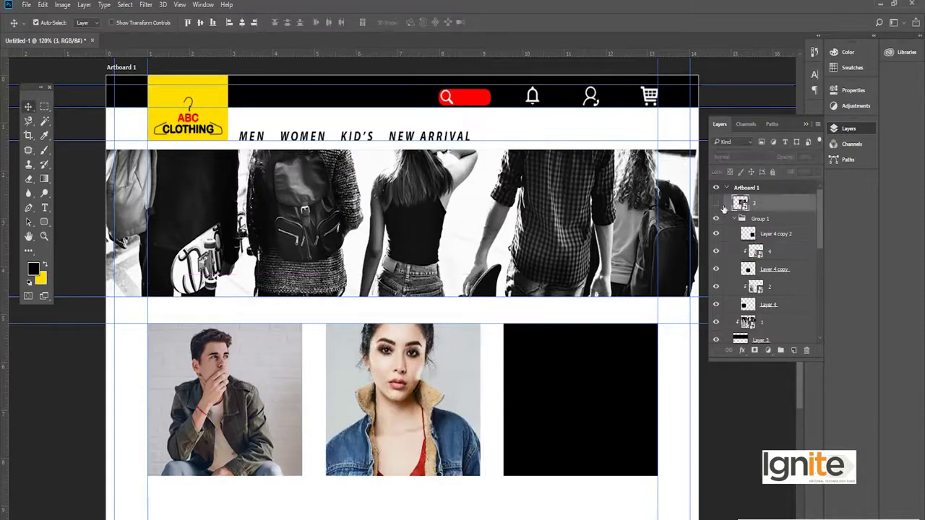
{"action": "left_click", "coordinate": [716, 203]}
{"action": "left_click_drag", "start_coordinate": [763, 217], "coordinate": [780, 231]}
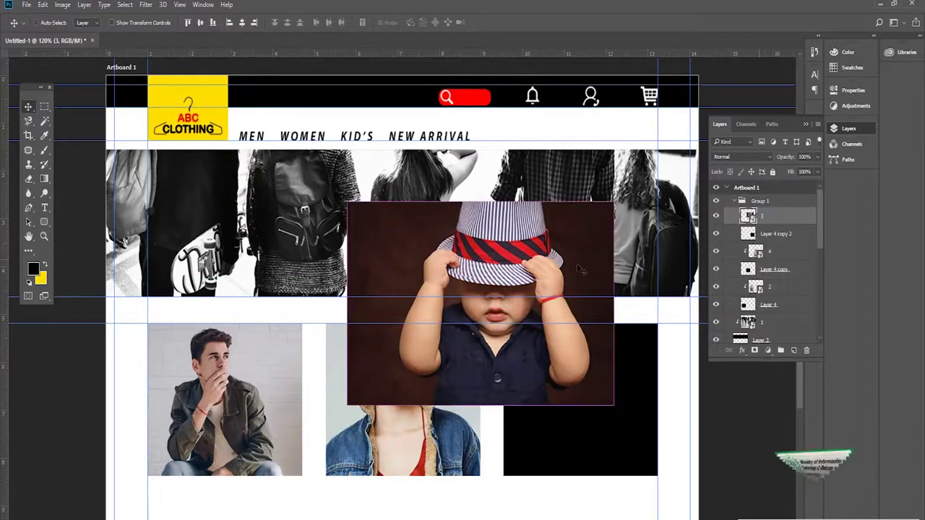
Step: Move the child's photo over the third box and clip it to Layer 4 copy 2
{"action": "key", "text": "ctrl+t"}
{"action": "left_click_drag", "start_coordinate": [555, 265], "coordinate": [607, 320]}
{"action": "left_click_drag", "start_coordinate": [603, 281], "coordinate": [620, 293]}
{"action": "key", "text": "Return"}
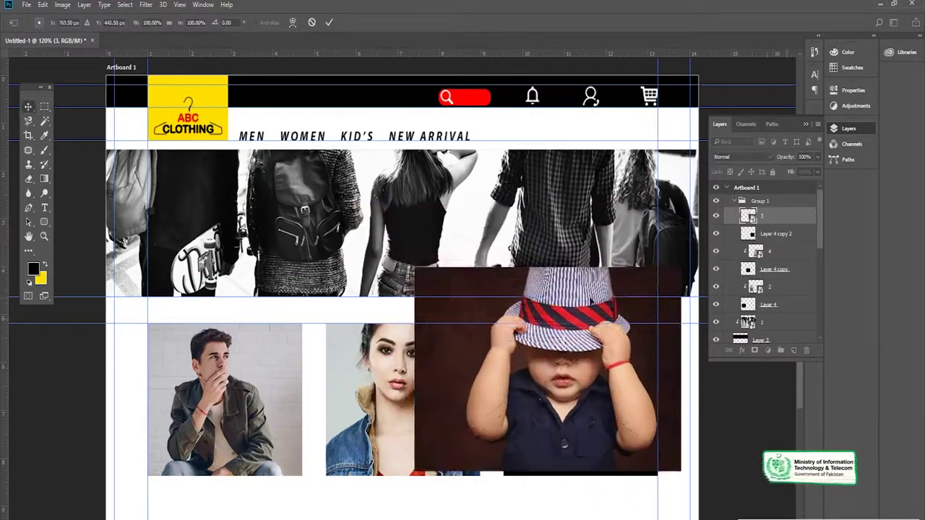
{"action": "key", "text": "ctrl+alt+g"}
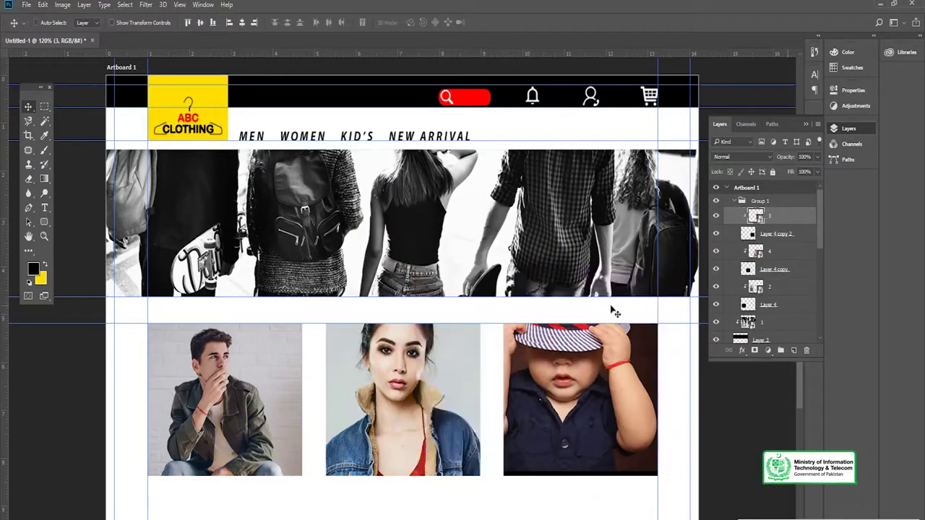
Step: Scale down and adjust the clipped child's photo so the hat and arms fit within the third box
{"action": "key", "text": "ctrl+t"}
{"action": "left_click_drag", "start_coordinate": [415, 267], "coordinate": [473, 313]}
{"action": "left_click_drag", "start_coordinate": [680, 312], "coordinate": [667, 322]}
{"action": "left_click_drag", "start_coordinate": [667, 471], "coordinate": [675, 476]}
{"action": "key", "text": "Return"}
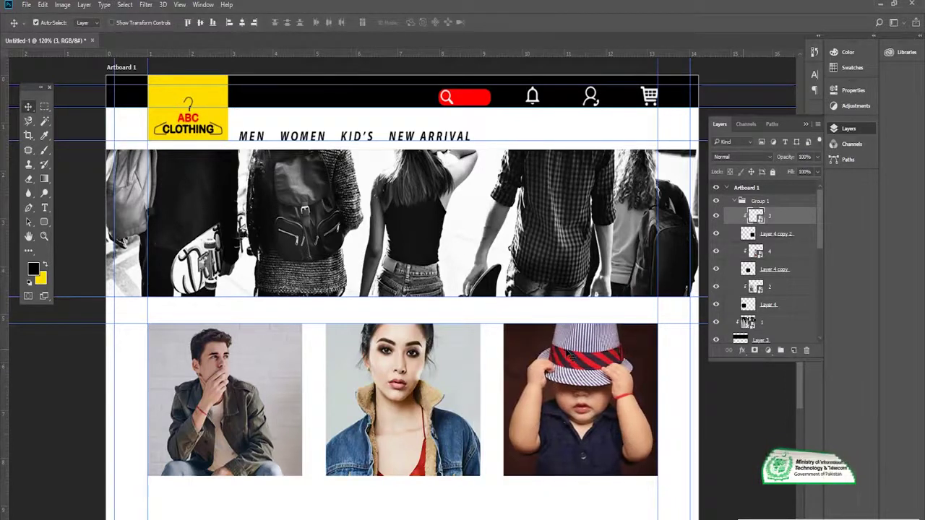
{"action": "scroll", "coordinate": [468, 260], "scroll_direction": "down", "scroll_amount": 2}
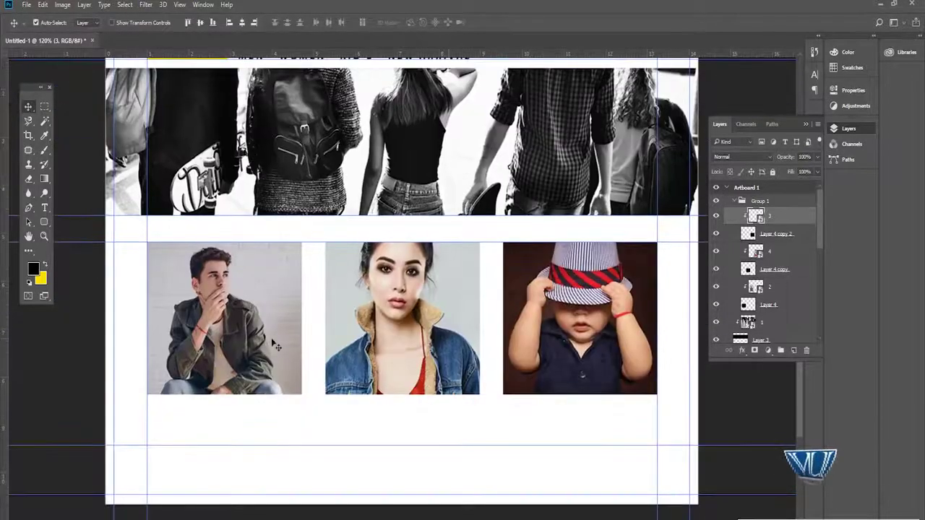
{"action": "key", "text": "t"}
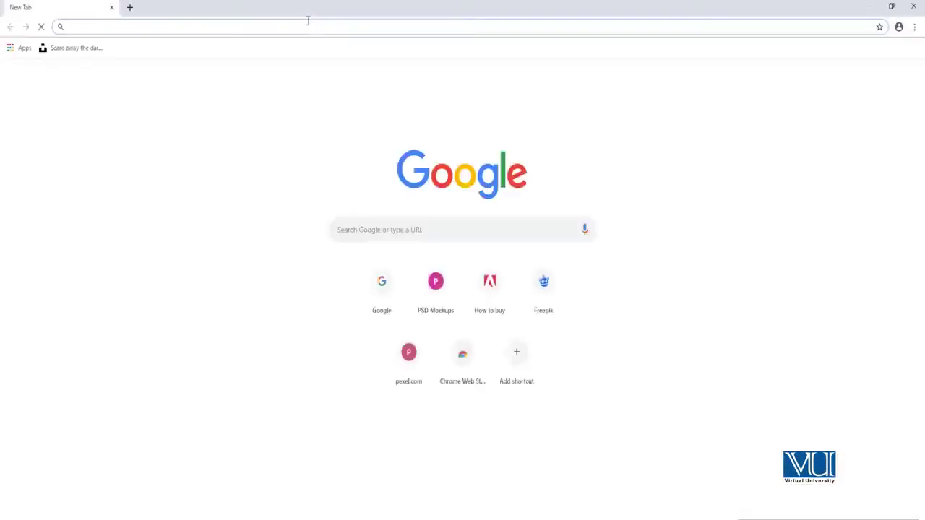
{"action": "type", "text": "LIPSUM"}
{"action": "key", "text": "Return"}
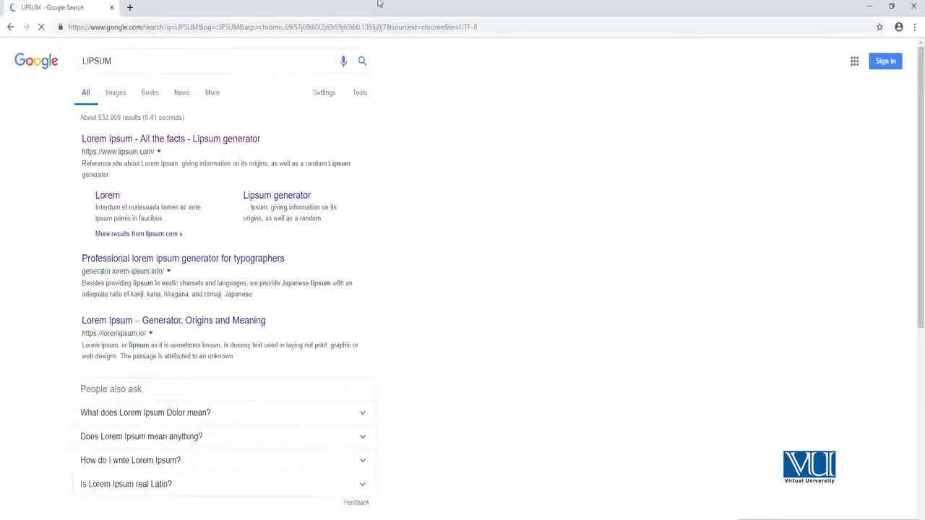
{"action": "left_click", "coordinate": [170, 139]}
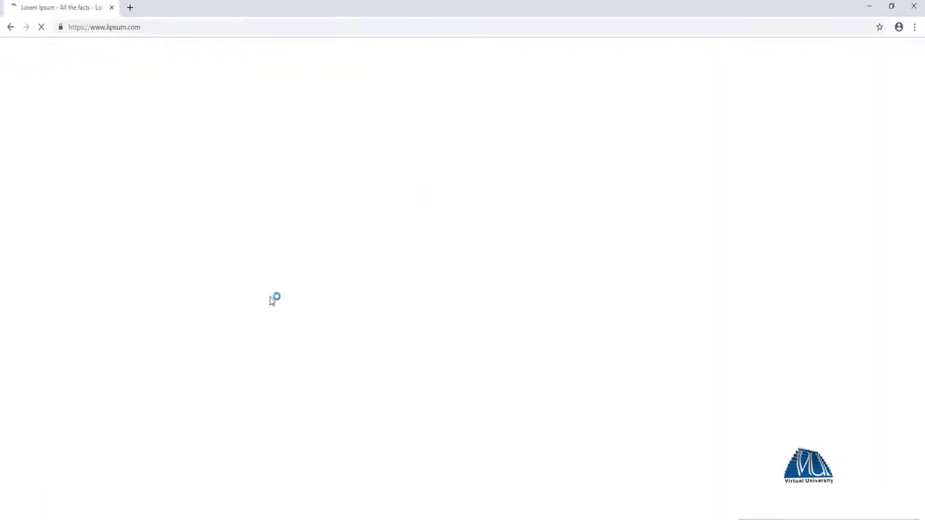
Step: Copy the first four lines under "What is Lorem Ipsum?" and paste them into a Photoshop text box below the man's photo
{"action": "left_click_drag", "start_coordinate": [242, 217], "coordinate": [451, 253]}
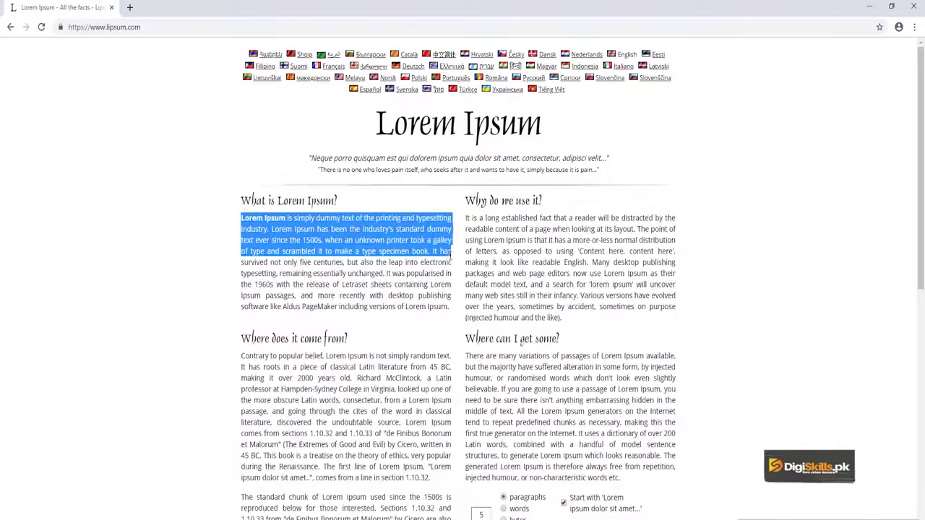
{"action": "left_click", "coordinate": [869, 6]}
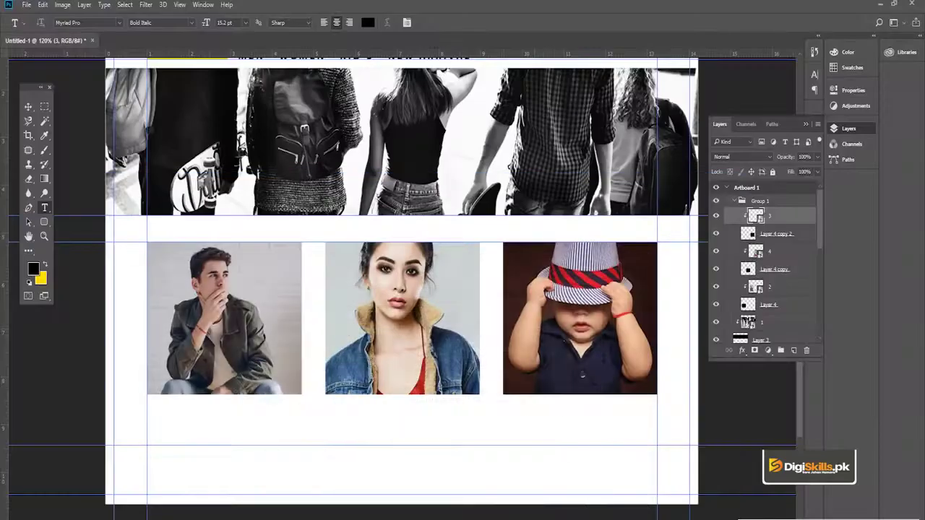
{"action": "left_click_drag", "start_coordinate": [153, 412], "coordinate": [289, 445]}
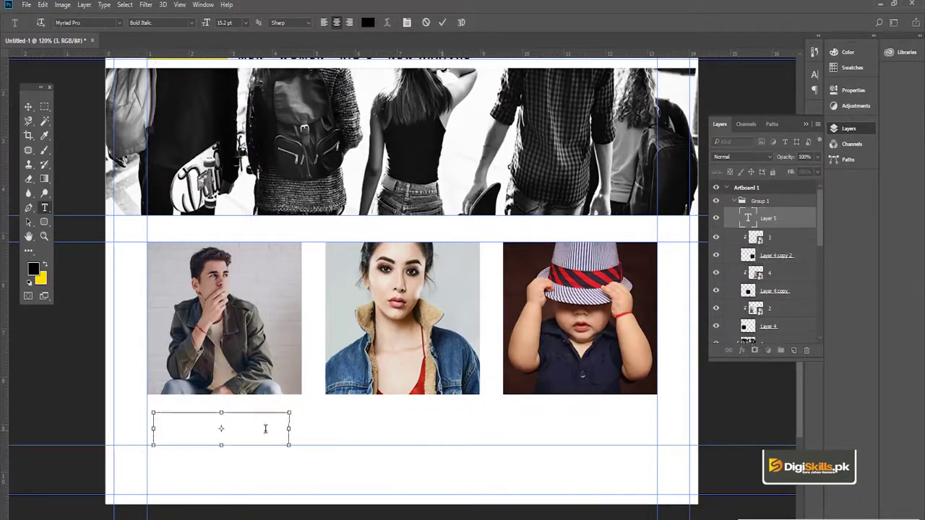
{"action": "key", "text": "ctrl+v"}
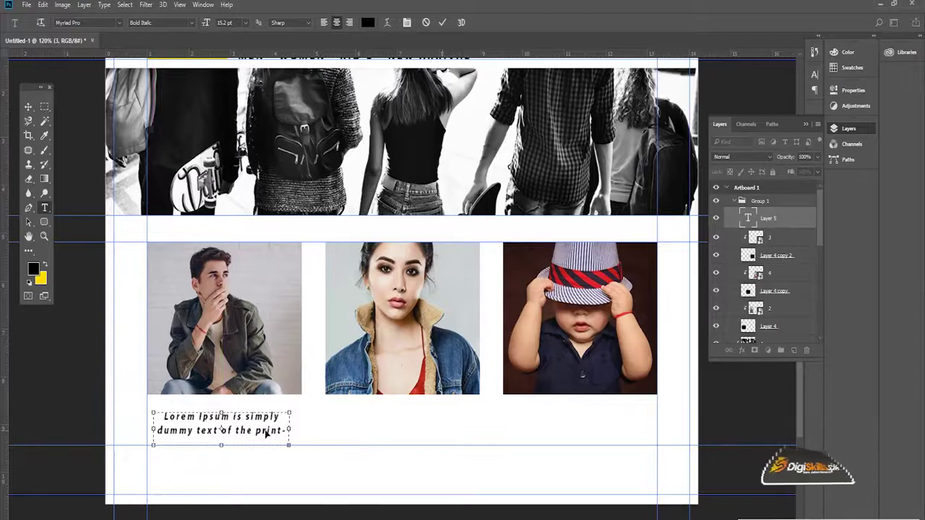
Step: Set the pasted text to Regular style, 10 pt size and 15 pt leading
{"action": "key", "text": "ctrl+a"}
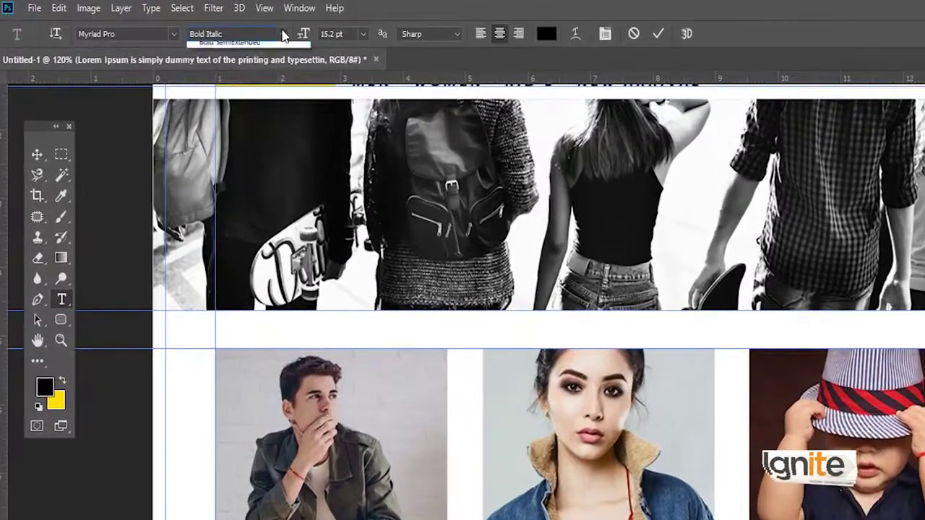
{"action": "left_click", "coordinate": [208, 24]}
{"action": "left_click", "coordinate": [275, 63]}
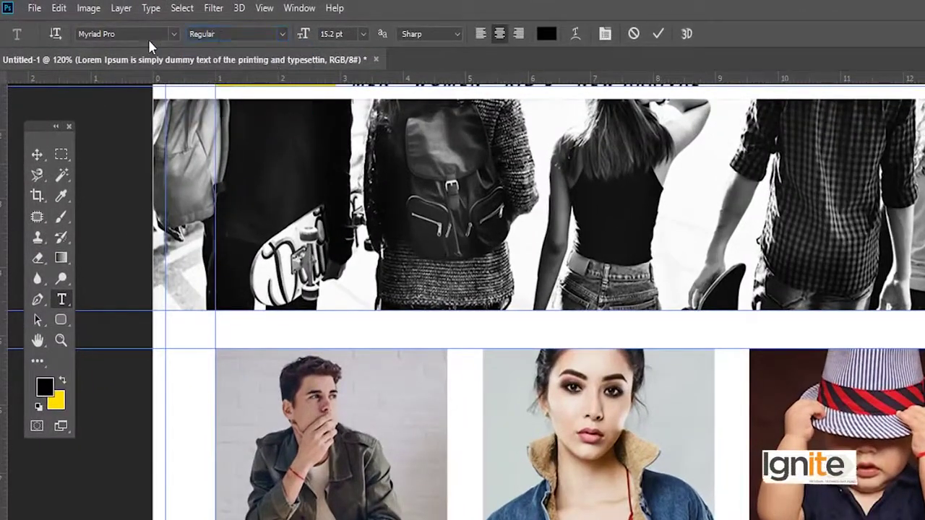
{"action": "left_click", "coordinate": [363, 34]}
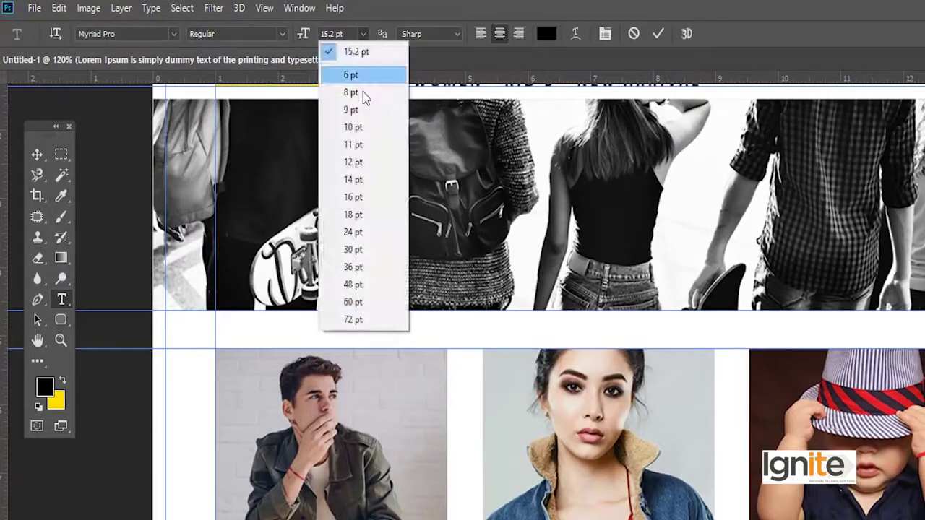
{"action": "left_click", "coordinate": [354, 127]}
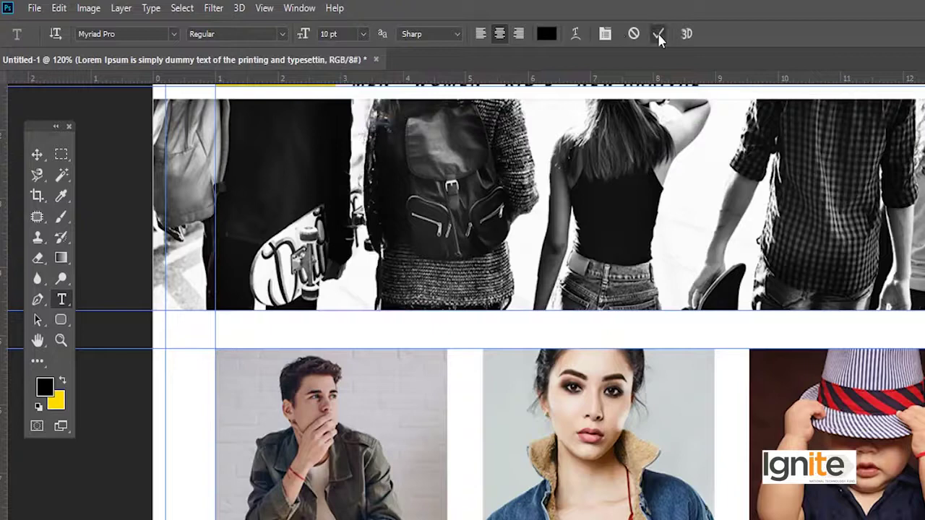
{"action": "left_click", "coordinate": [656, 33]}
{"action": "left_click", "coordinate": [526, 31]}
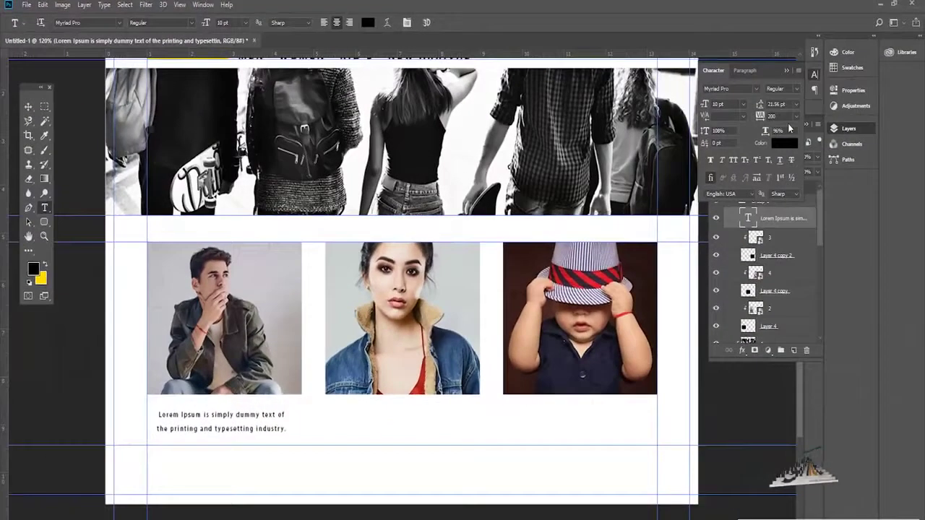
{"action": "left_click_drag", "start_coordinate": [759, 117], "coordinate": [790, 102]}
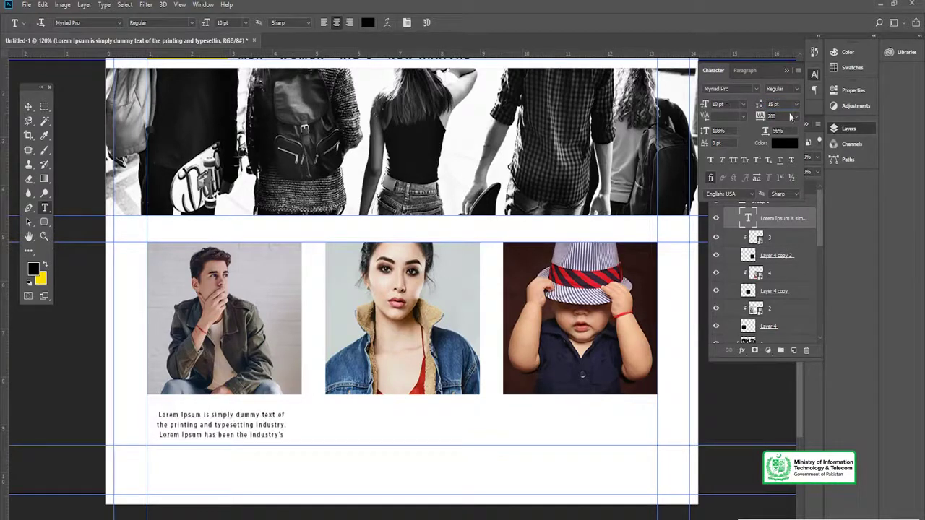
Step: Duplicate the Lorem Ipsum text block twice, placing the copies at the same height below the woman's and child's photos
{"action": "left_click", "coordinate": [28, 106]}
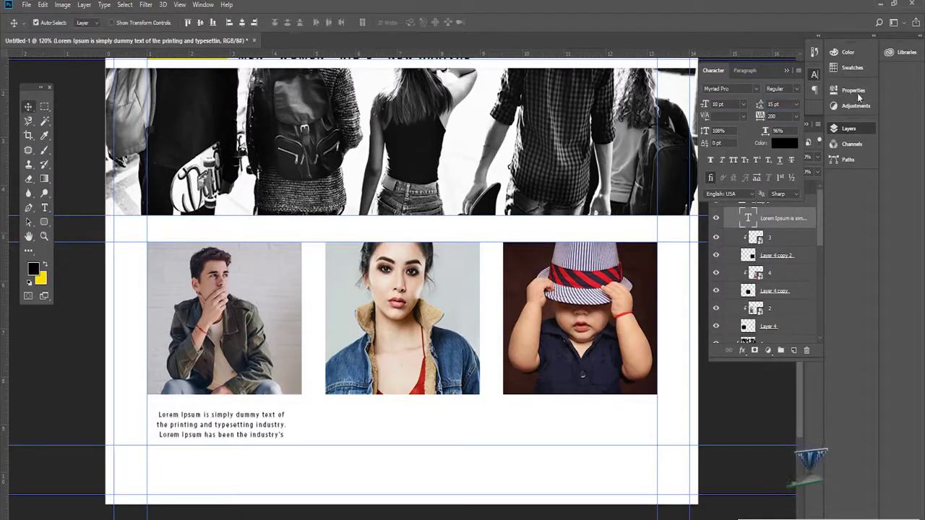
{"action": "left_click", "coordinate": [847, 133]}
{"action": "left_click", "coordinate": [843, 129]}
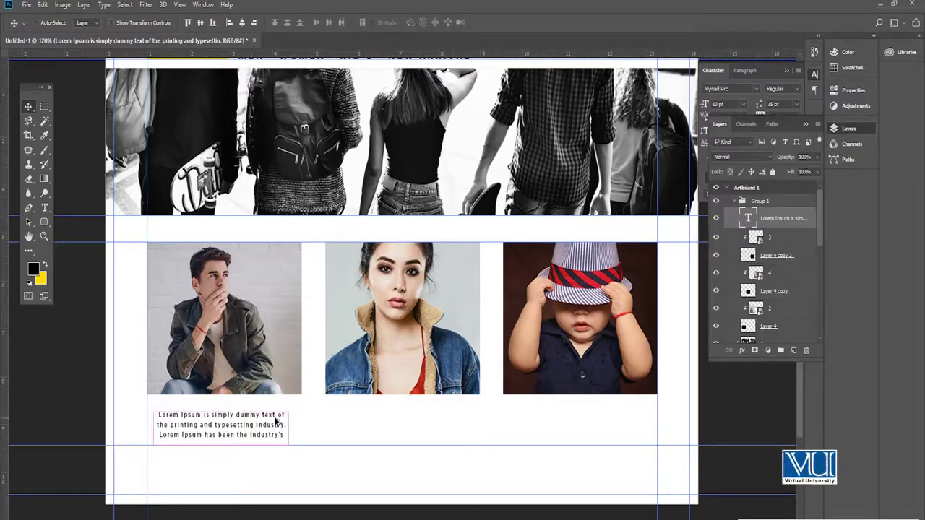
{"action": "left_click_drag", "start_coordinate": [276, 422], "coordinate": [594, 431]}
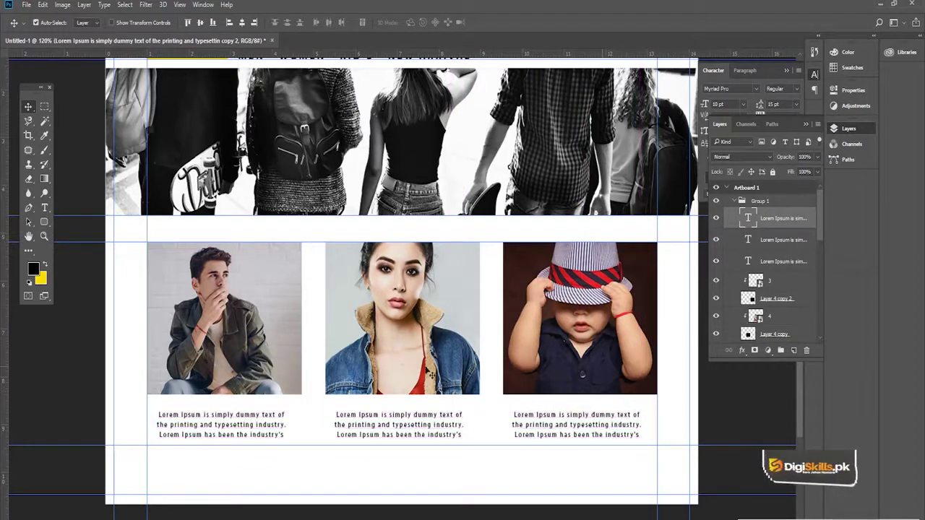
{"action": "left_click_drag", "start_coordinate": [347, 372], "coordinate": [343, 382]}
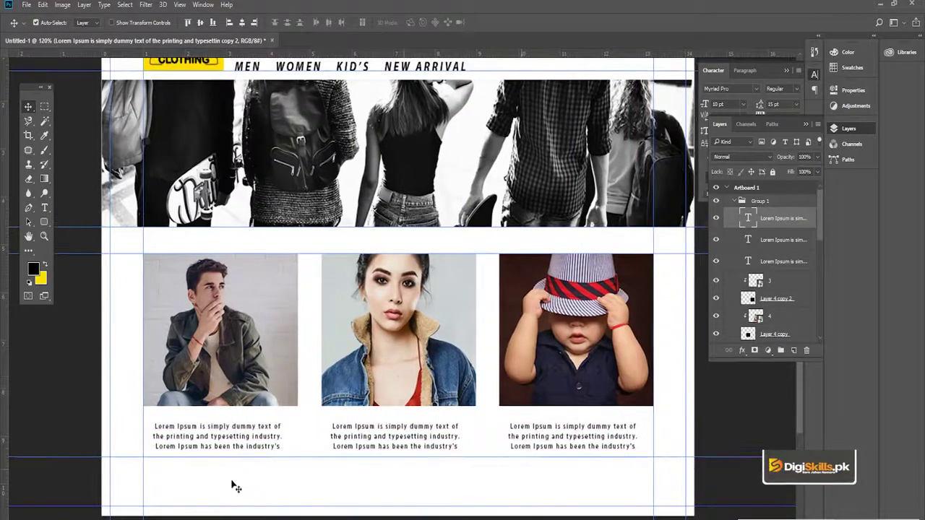
Step: Create a new layer and fill a full-width band below the Lorem Ipsum texts with black as the footer, adjusting its height with Free Transform
{"action": "key", "text": "z"}
{"action": "left_click", "coordinate": [270, 23]}
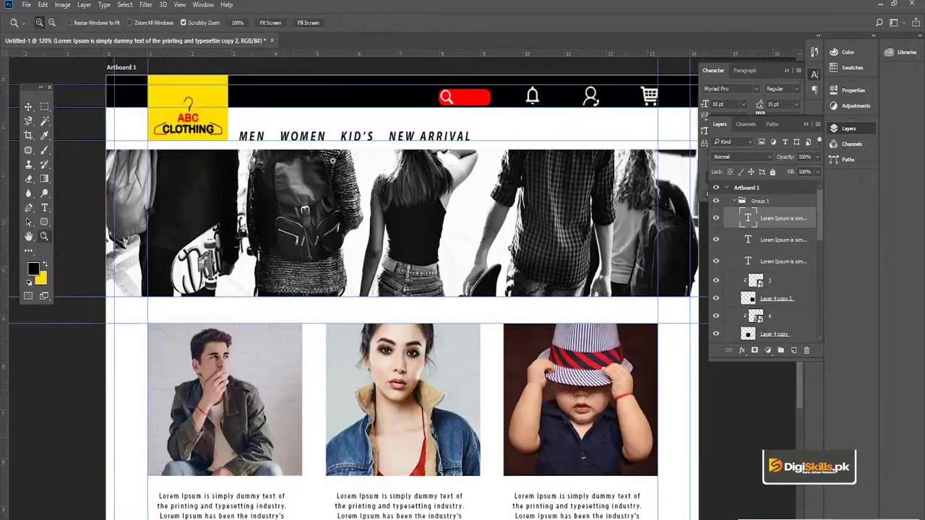
{"action": "key", "text": "v"}
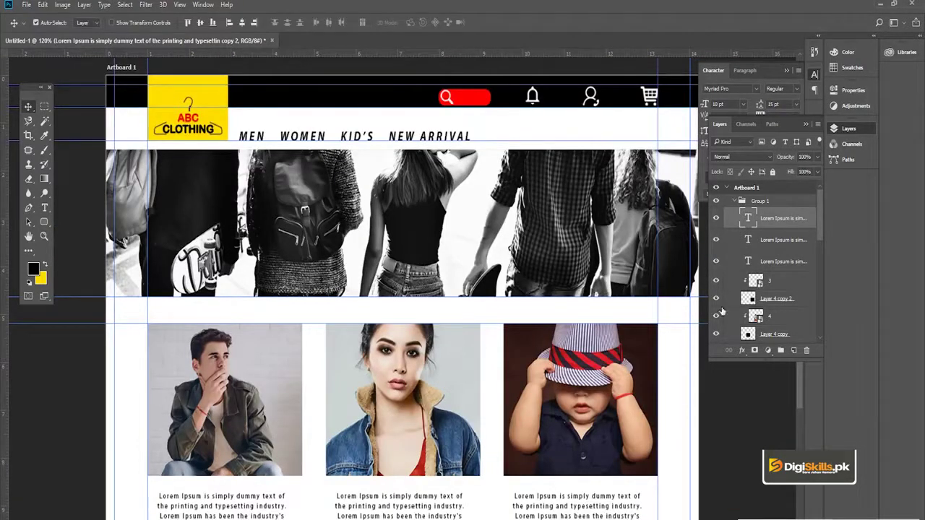
{"action": "left_click", "coordinate": [795, 351]}
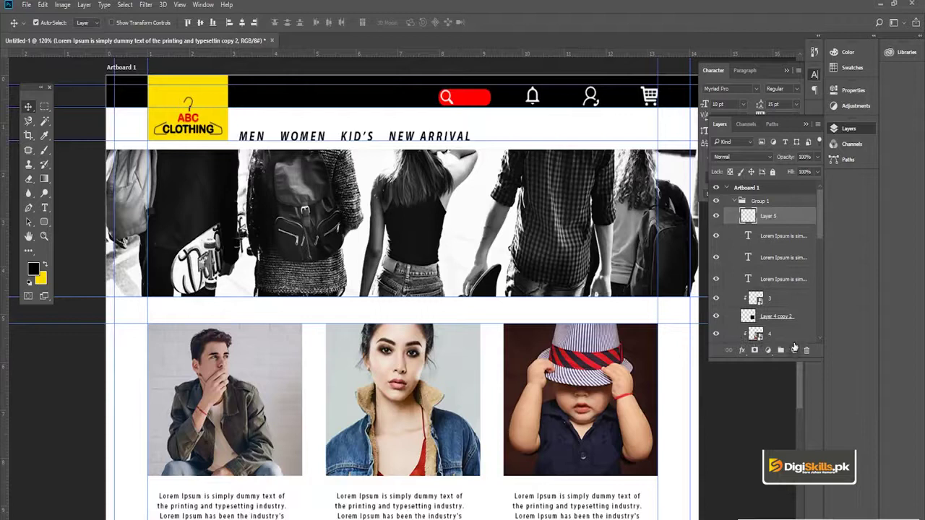
{"action": "left_click", "coordinate": [44, 107]}
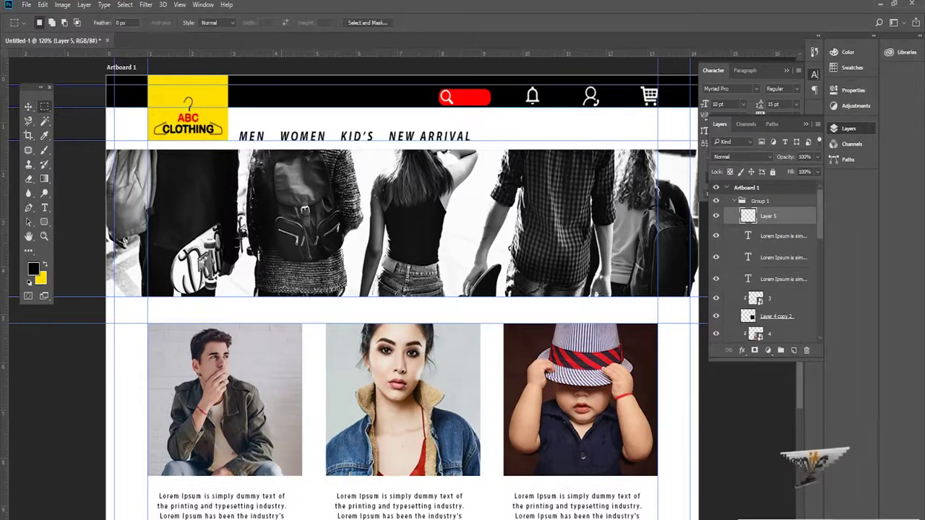
{"action": "scroll", "coordinate": [85, 420], "scroll_direction": "down", "scroll_amount": 2}
{"action": "key", "text": "v"}
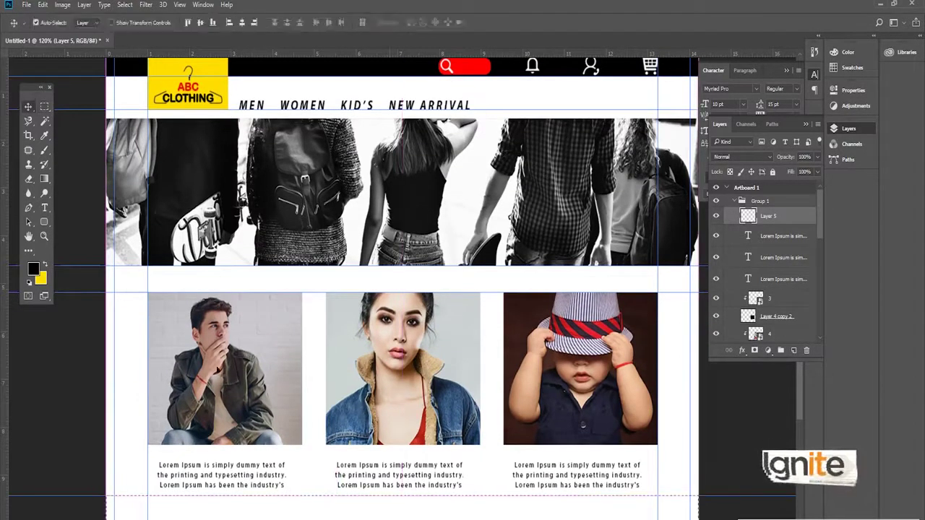
{"action": "key", "text": "alt+BackSpace"}
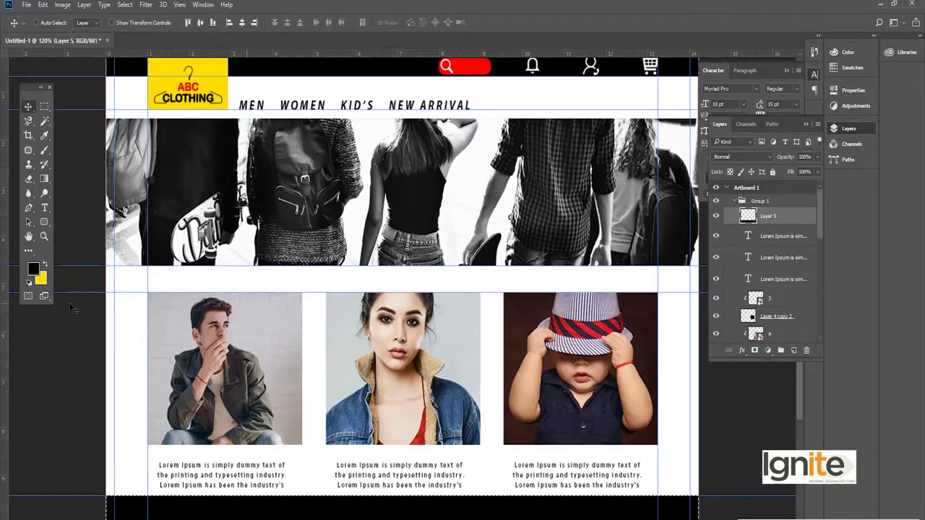
{"action": "key", "text": "ctrl+t"}
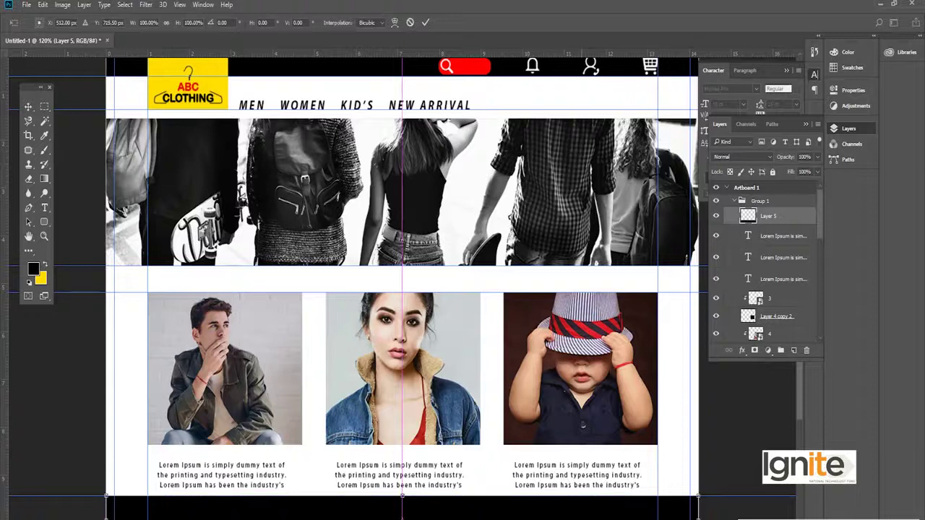
{"action": "left_click_drag", "start_coordinate": [378, 512], "coordinate": [377, 512]}
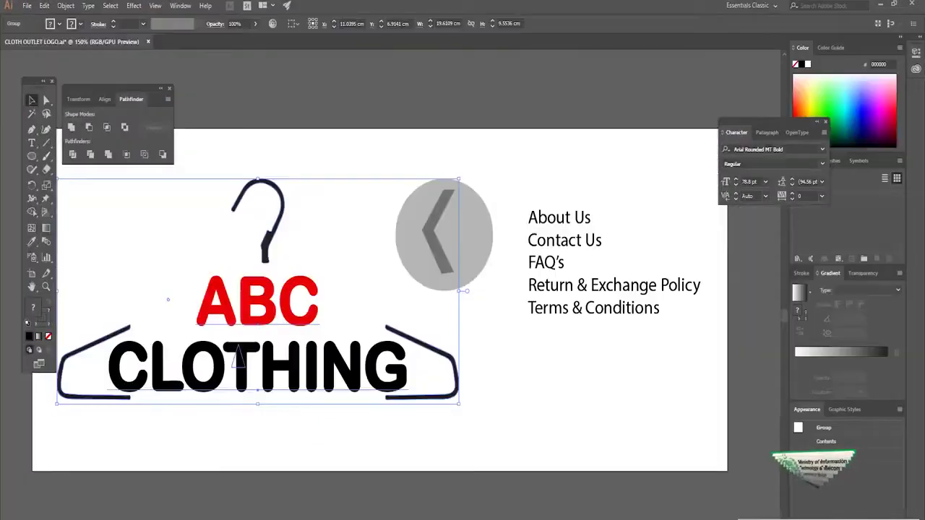
Step: Copy the About Us to Terms & Conditions text block from Illustrator and paste it into the Photoshop footer below the man's text, scaled to about 52%
{"action": "left_click", "coordinate": [537, 233]}
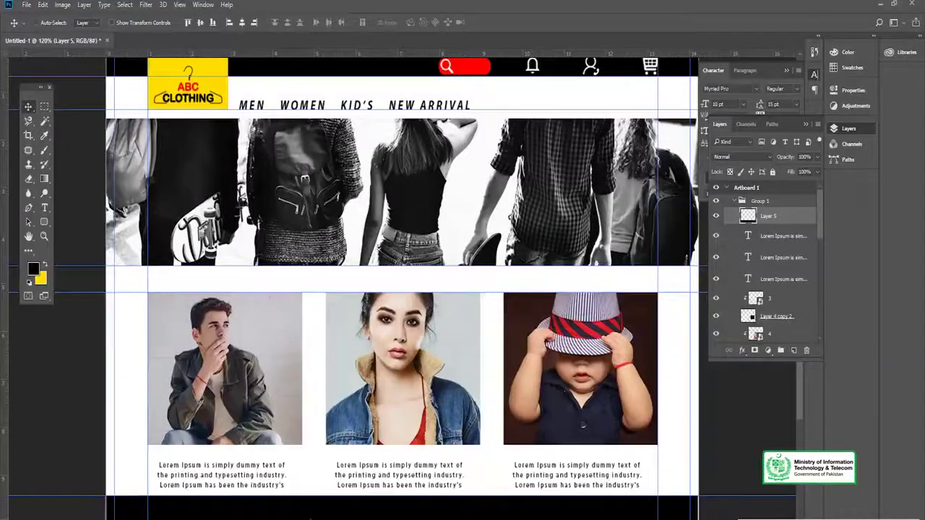
{"action": "key", "text": "ctrl+v"}
{"action": "left_click", "coordinate": [454, 167]}
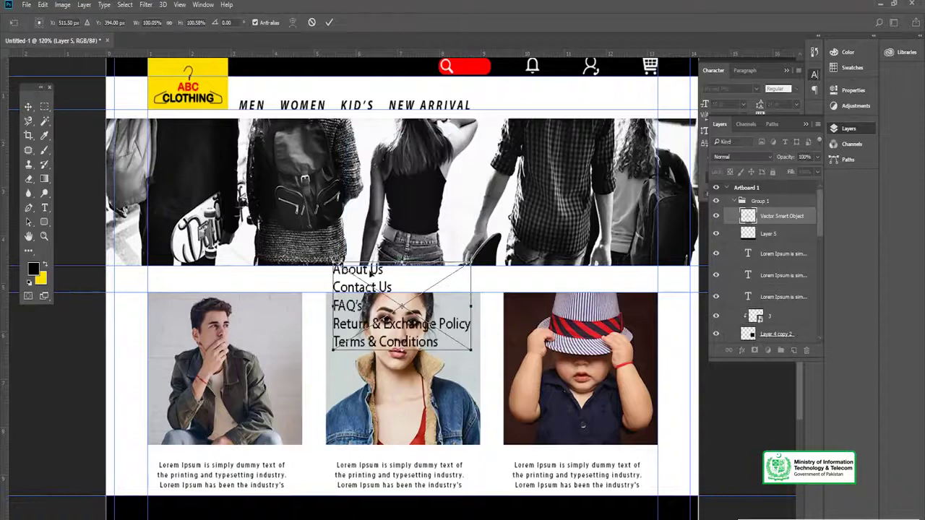
{"action": "left_click_drag", "start_coordinate": [470, 263], "coordinate": [232, 499]}
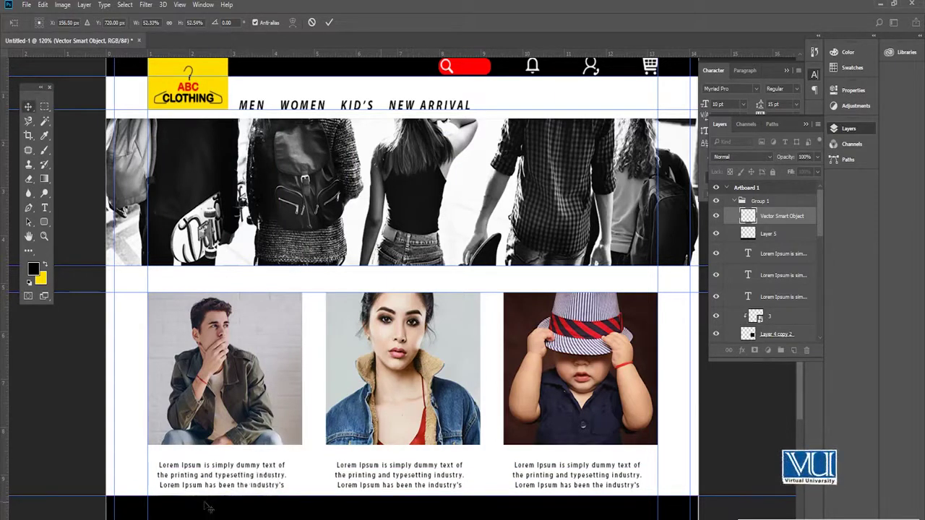
{"action": "key", "text": "Escape"}
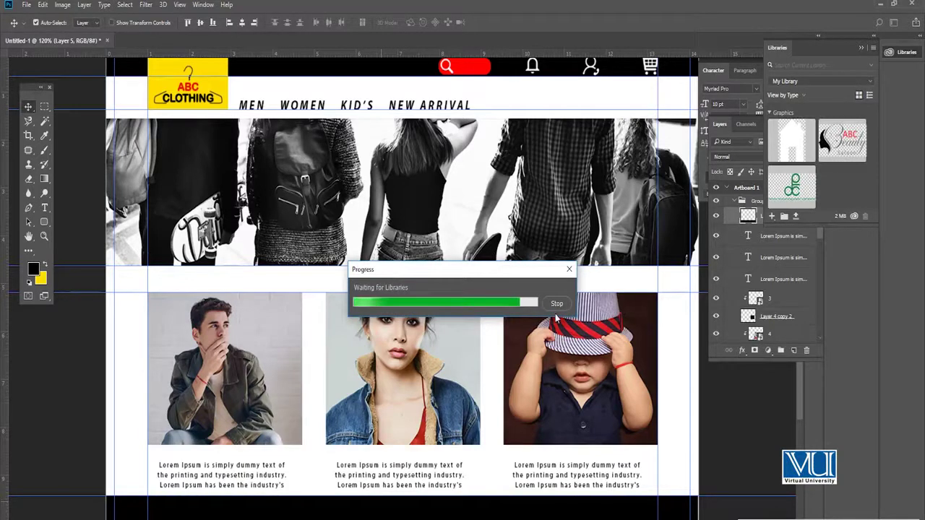
{"action": "key", "text": "t"}
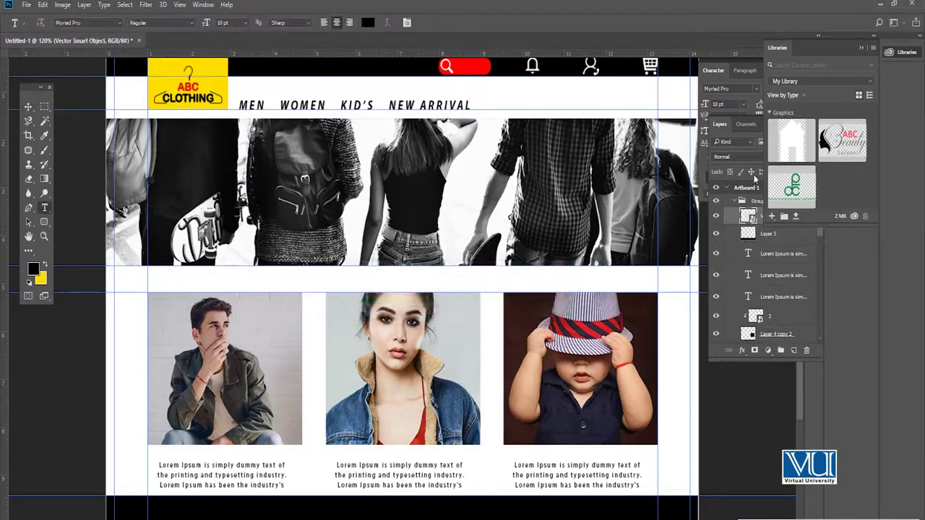
{"action": "left_click", "coordinate": [902, 54]}
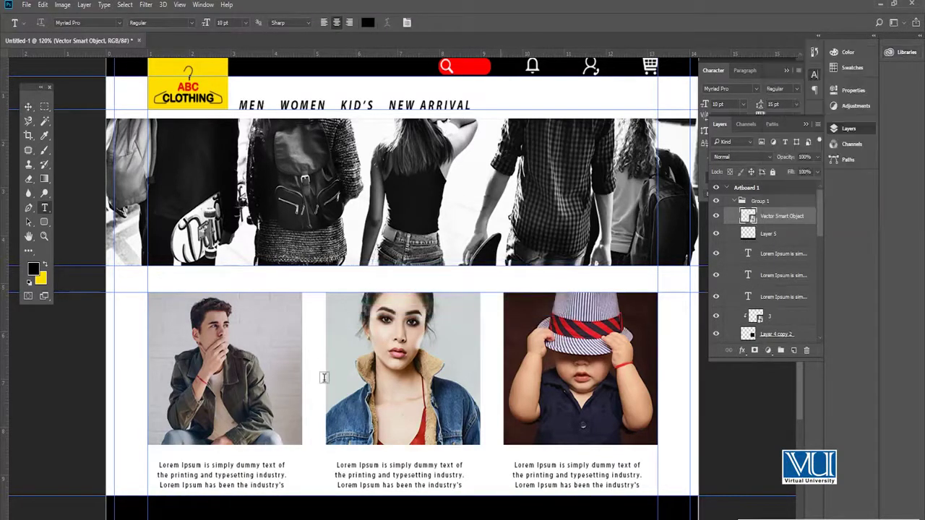
Step: Rasterize the pasted footer links layer, lock its transparent pixels and recolor the text white
{"action": "right_click", "coordinate": [769, 217]}
{"action": "left_click", "coordinate": [798, 270]}
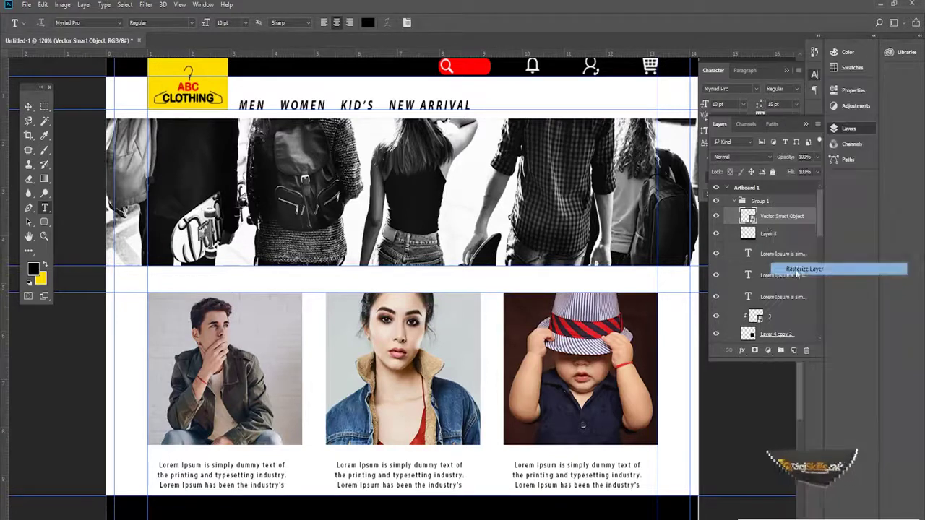
{"action": "left_click", "coordinate": [731, 172]}
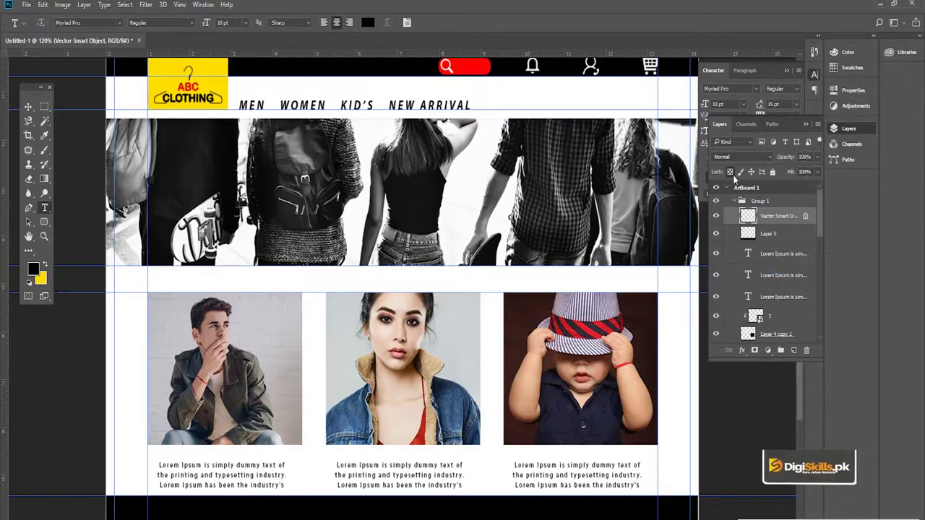
{"action": "left_click", "coordinate": [44, 267]}
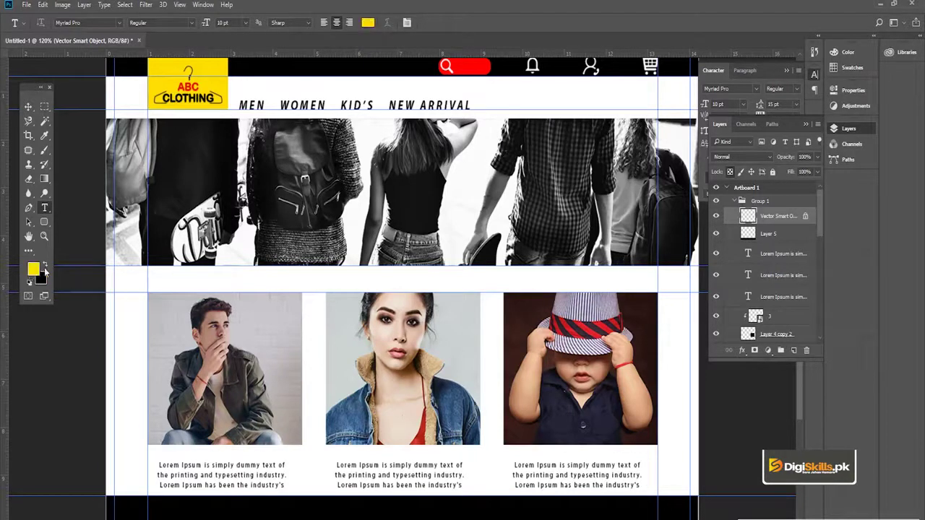
{"action": "left_click", "coordinate": [32, 269]}
{"action": "left_click", "coordinate": [486, 132]}
{"action": "key", "text": "Return"}
{"action": "key", "text": "alt+BackSpace"}
{"action": "key", "text": "v"}
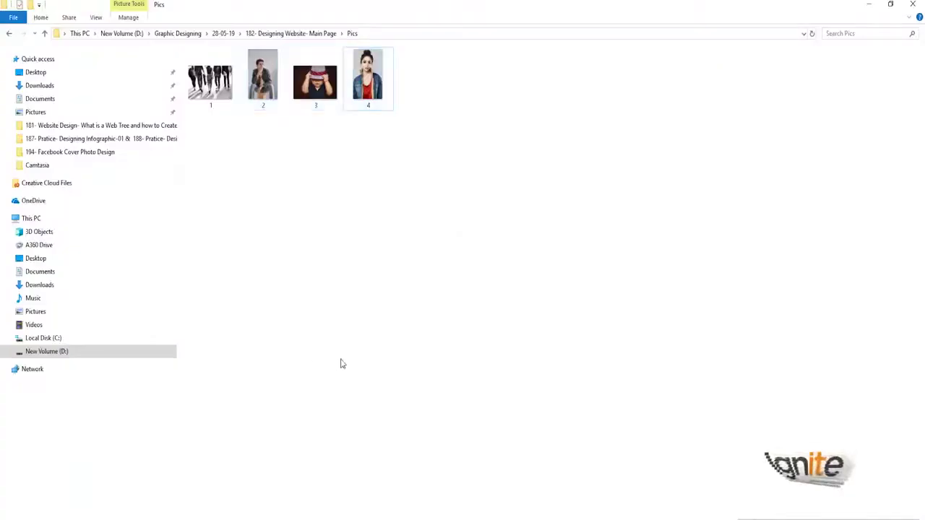
Step: Place the Twitter, Facebook and Instagram icon files from the project folder into the document as separate layers
{"action": "key", "text": "alt+Up"}
{"action": "double_click", "coordinate": [244, 81]}
{"action": "double_click", "coordinate": [208, 81]}
{"action": "left_click_drag", "start_coordinate": [209, 125], "coordinate": [483, 493]}
{"action": "key", "text": "Return"}
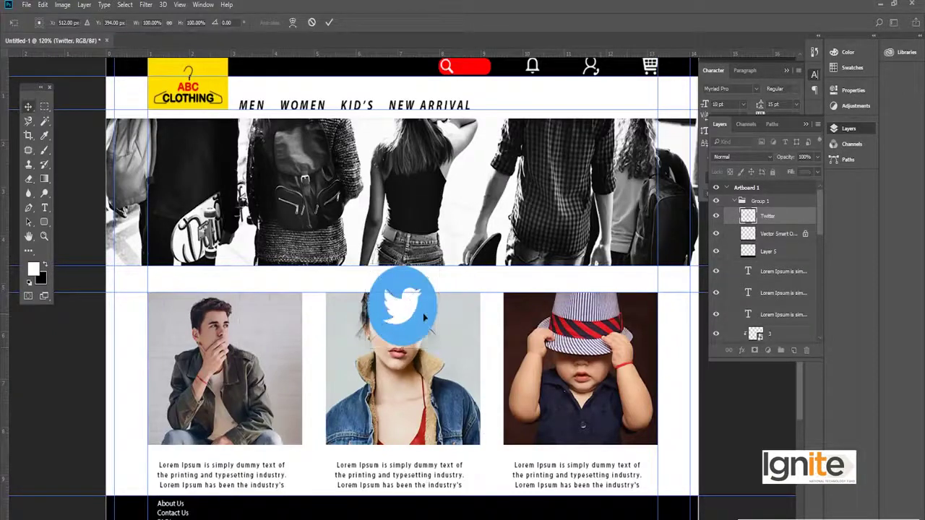
{"action": "key", "text": "Return"}
{"action": "key", "text": "Return"}
Step: Spread the stacked Instagram, Facebook and Twitter icons apart into a horizontal row
{"action": "key", "text": "ctrl+space"}
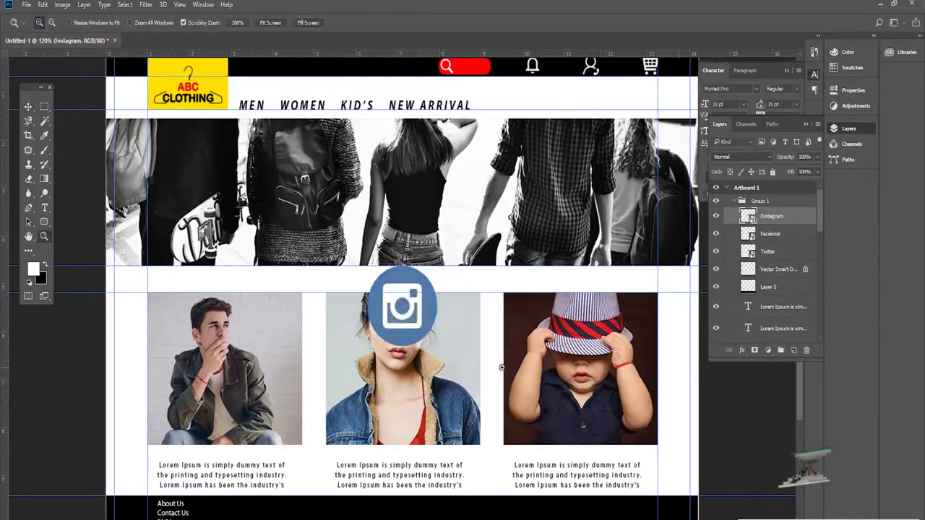
{"action": "left_click", "coordinate": [501, 368], "text": "ctrl"}
{"action": "key", "text": "space"}
{"action": "left_click_drag", "start_coordinate": [394, 269], "coordinate": [278, 167]}
{"action": "left_click_drag", "start_coordinate": [212, 177], "coordinate": [379, 378]}
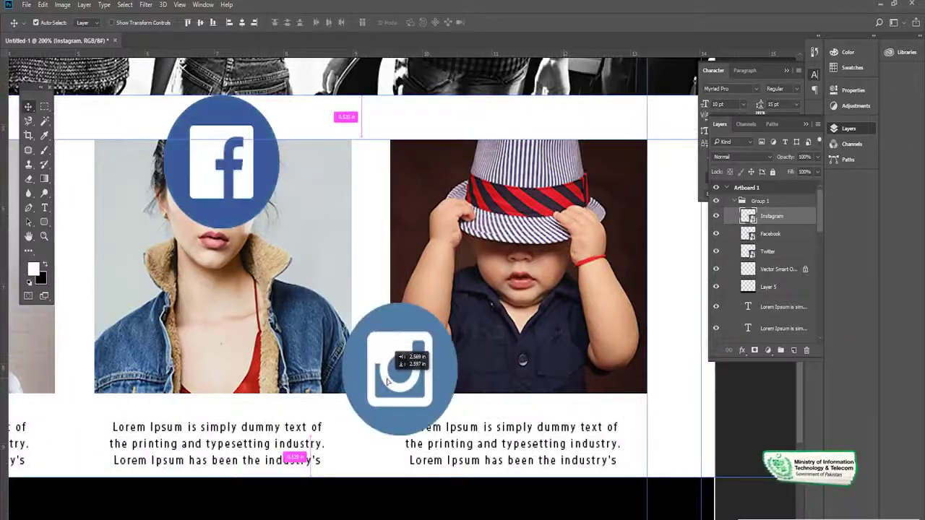
{"action": "left_click_drag", "start_coordinate": [228, 193], "coordinate": [267, 391]}
{"action": "left_click_drag", "start_coordinate": [203, 203], "coordinate": [102, 410]}
Step: Select the three social media icons together and scale them down to a small size
{"action": "left_click", "coordinate": [772, 216], "text": "shift"}
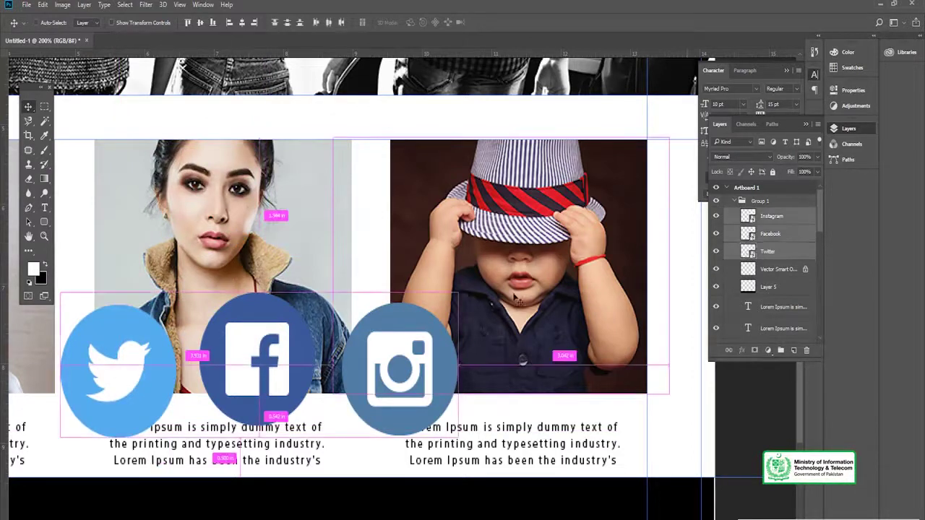
{"action": "key", "text": "ctrl+t"}
{"action": "left_click_drag", "start_coordinate": [458, 365], "coordinate": [306, 365]}
{"action": "key", "text": "Return"}
Step: Move the Instagram icon into the black footer below the child's text and shrink it further
{"action": "left_click_drag", "start_coordinate": [293, 366], "coordinate": [576, 484]}
{"action": "left_click", "coordinate": [258, 300], "text": "ctrl"}
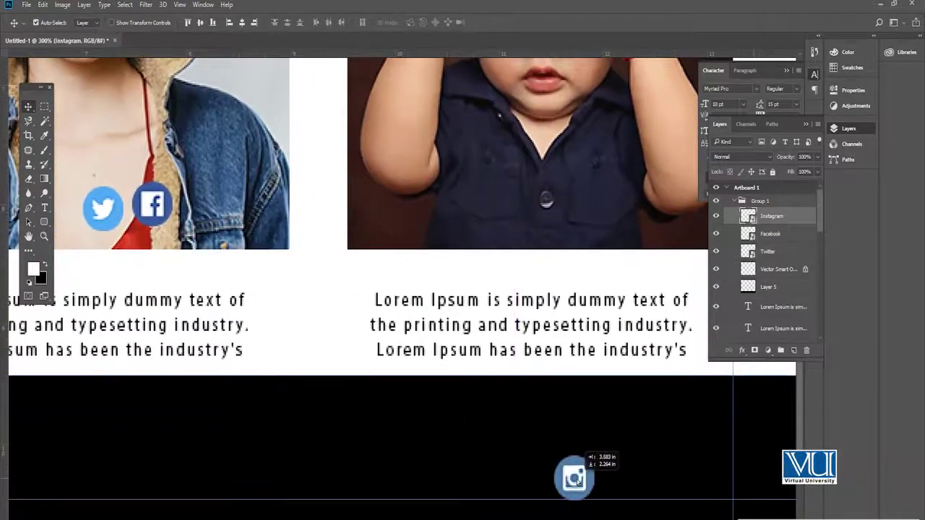
{"action": "key", "text": "ctrl+t"}
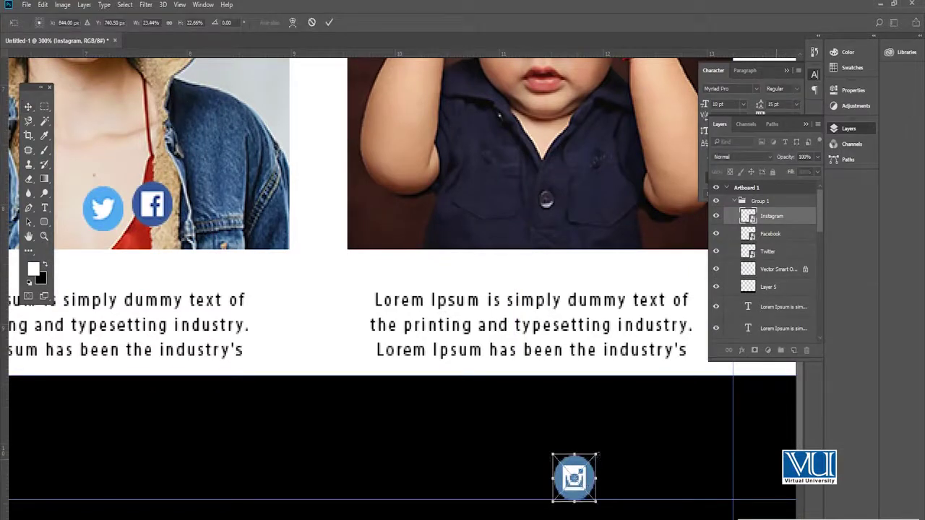
{"action": "left_click_drag", "start_coordinate": [590, 464], "coordinate": [587, 466]}
{"action": "key", "text": "Return"}
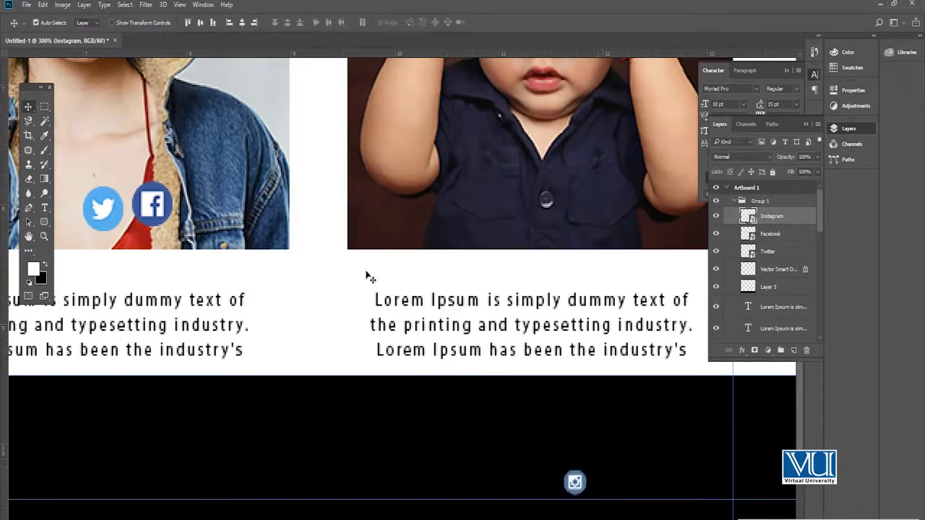
Step: Move the Twitter icon into the footer above the Instagram icon and scale it down to match
{"action": "left_click_drag", "start_coordinate": [116, 211], "coordinate": [588, 418]}
{"action": "key", "text": "ctrl+t"}
{"action": "key", "text": "Return"}
Step: Move the Facebook icon into the footer beside the other icons and scale it down to their size
{"action": "scroll", "coordinate": [590, 464], "scroll_direction": "up", "scroll_amount": 1}
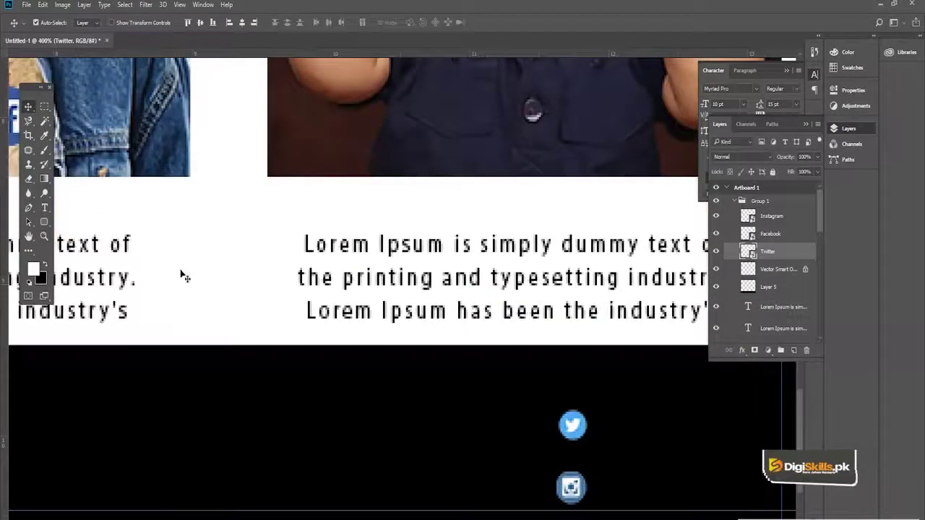
{"action": "scroll", "coordinate": [181, 275], "scroll_direction": "left", "scroll_amount": 1}
{"action": "left_click_drag", "start_coordinate": [74, 106], "coordinate": [625, 472]}
{"action": "key", "text": "ctrl+t"}
{"action": "key", "text": "Return"}
{"action": "scroll", "coordinate": [585, 385], "scroll_direction": "up", "scroll_amount": 1}
{"action": "key", "text": "ctrl+t"}
{"action": "key", "text": "Return"}
Step: Arrange the footer icons in an evenly spaced vertical column with Facebook on top, Twitter in the middle and Instagram at the bottom
{"action": "left_click", "coordinate": [637, 430]}
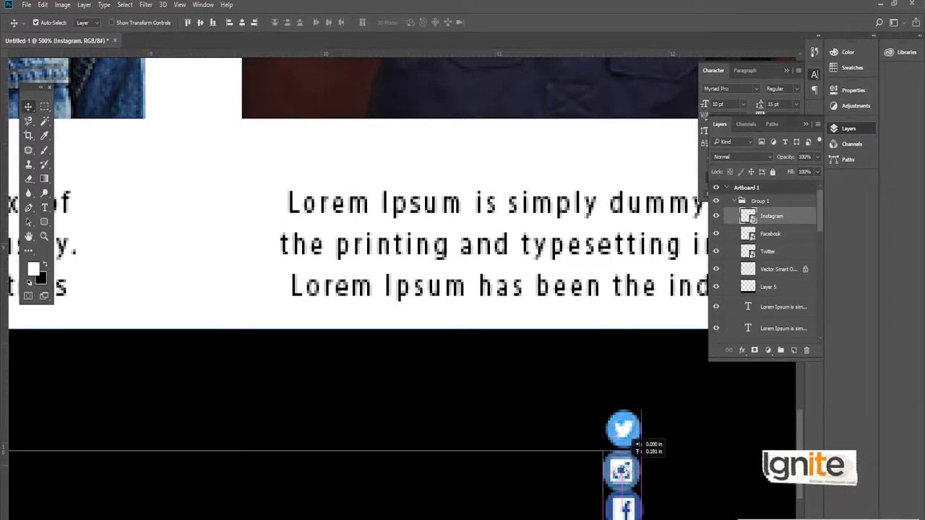
{"action": "left_click_drag", "start_coordinate": [626, 510], "coordinate": [623, 387]}
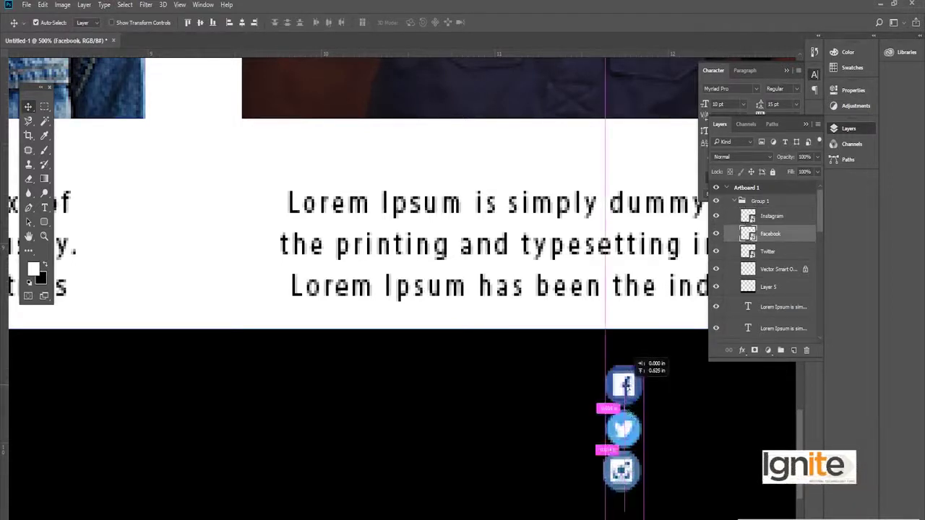
{"action": "left_click_drag", "start_coordinate": [627, 426], "coordinate": [629, 442]}
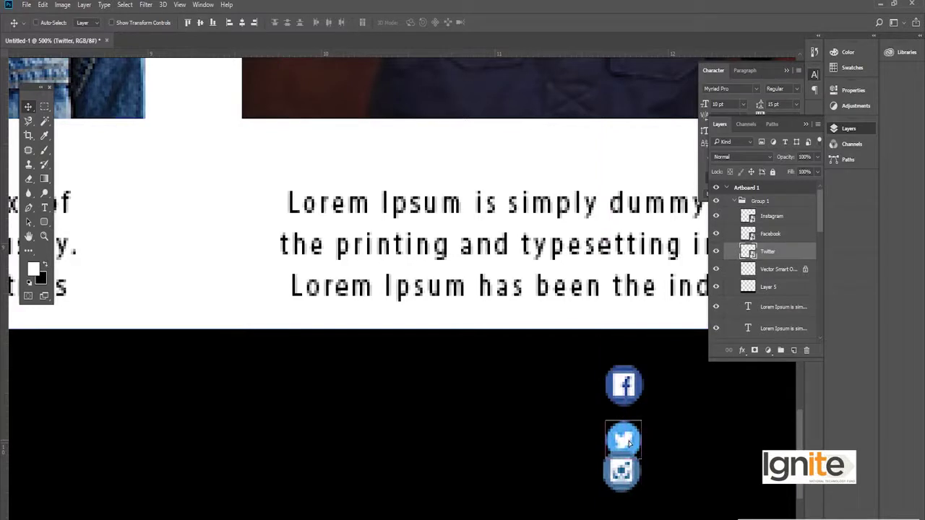
{"action": "key", "text": "ctrl+t"}
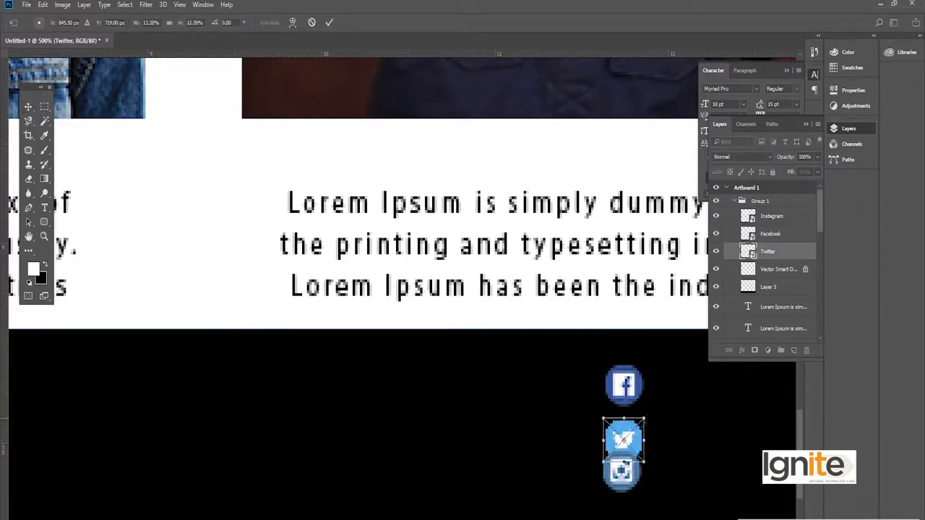
{"action": "key", "text": "Return"}
{"action": "left_click_drag", "start_coordinate": [628, 470], "coordinate": [628, 498]}
{"action": "left_click_drag", "start_coordinate": [660, 413], "coordinate": [610, 400]}
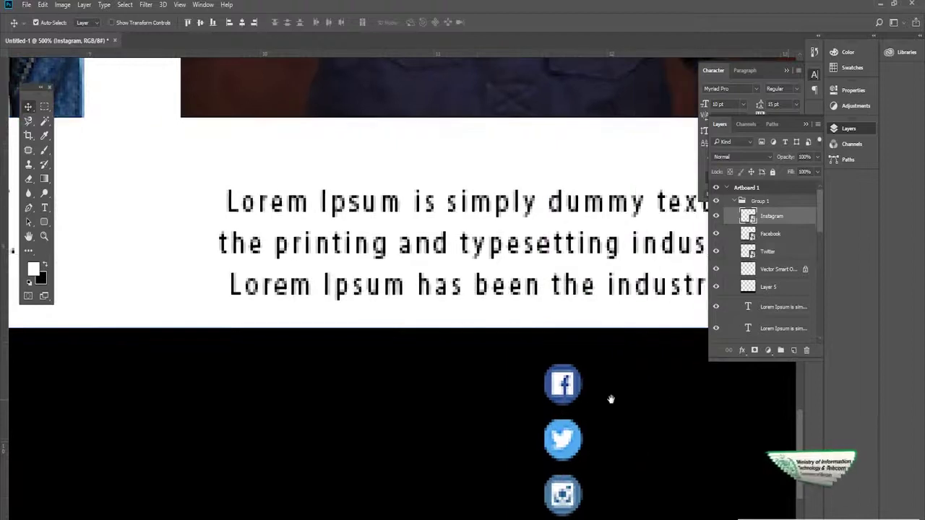
Step: Add the white text /ABCCLOTHES in the footer near the Facebook icon
{"action": "key", "text": "t"}
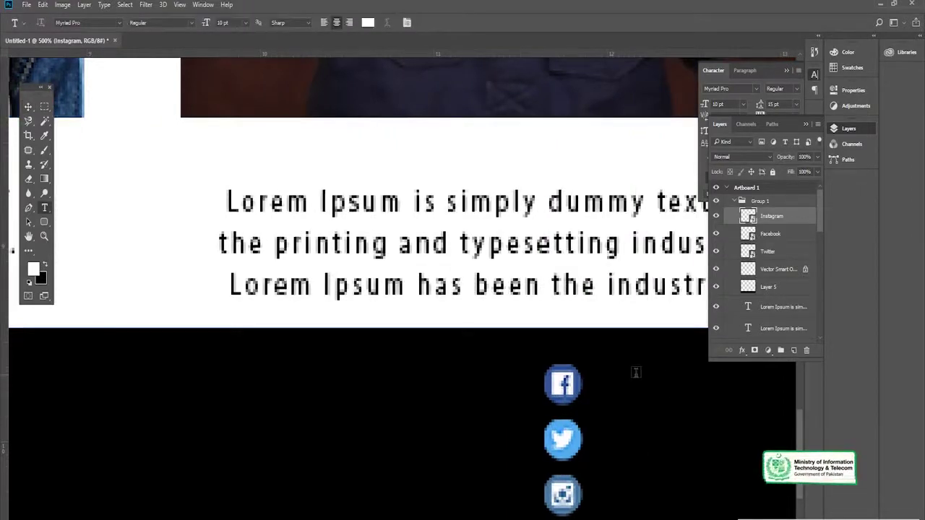
{"action": "left_click", "coordinate": [636, 373]}
{"action": "type", "text": "/ABCCLOTHES"}
{"action": "left_click", "coordinate": [30, 108]}
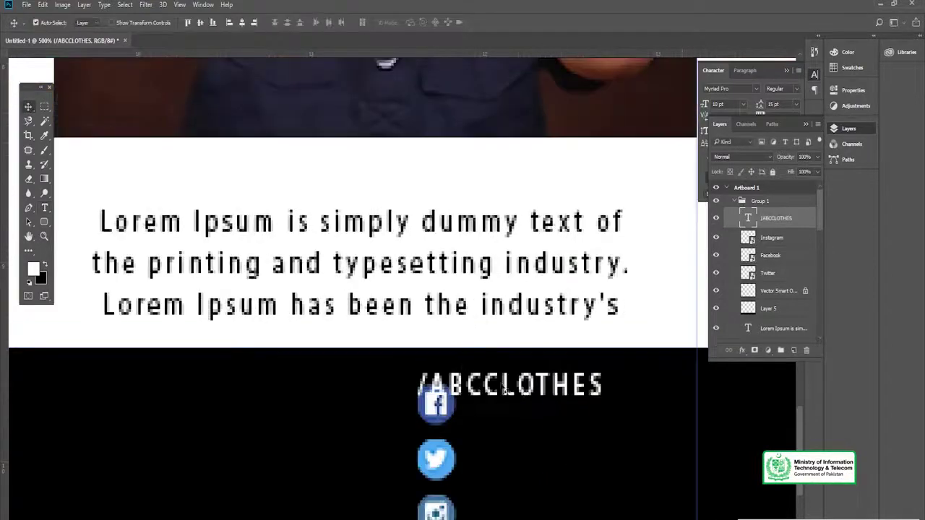
Step: Position /ABCCLOTHES beside the Facebook icon and duplicate it twice, aligning the copies beside the Twitter and Instagram icons
{"action": "left_click_drag", "start_coordinate": [501, 383], "coordinate": [581, 514]}
{"action": "key", "text": "ctrl+j"}
{"action": "key", "text": "ctrl+j"}
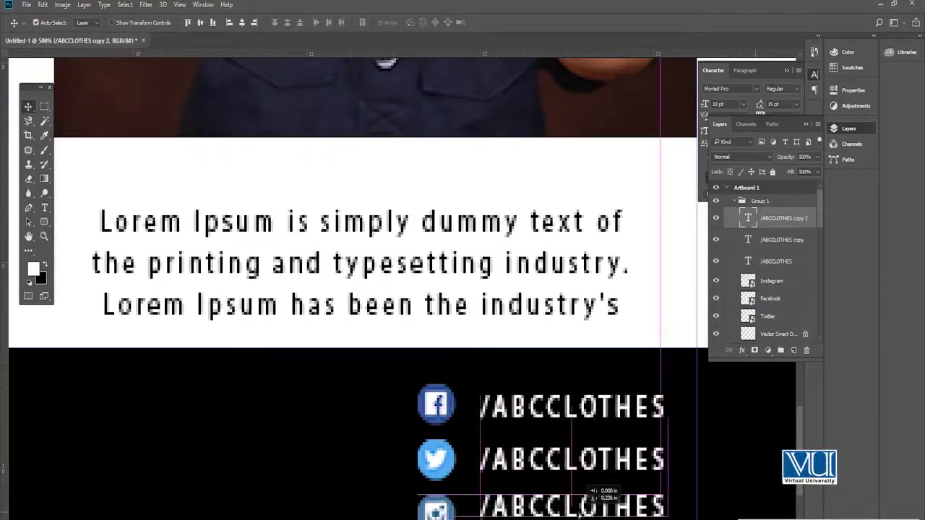